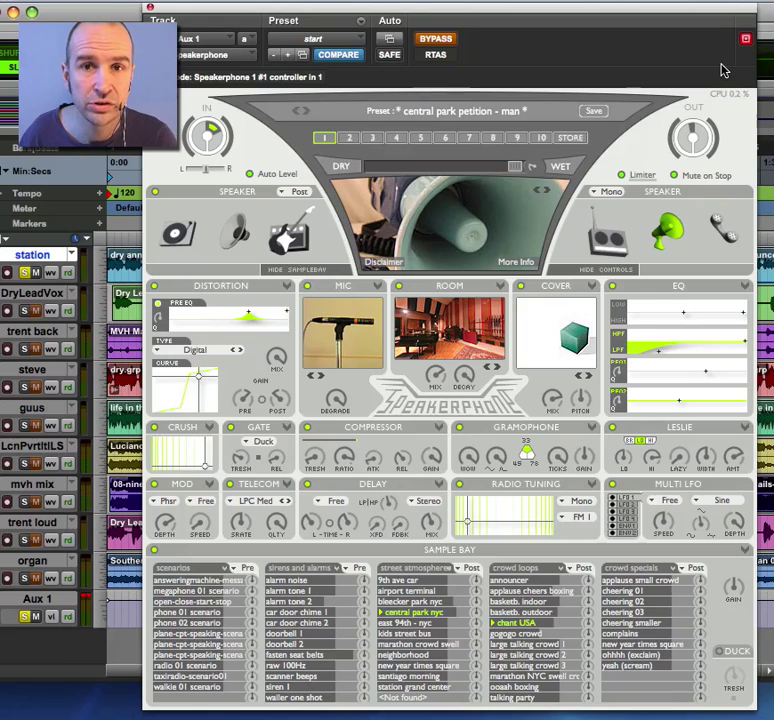
- Recall snapshot 2 and enable the mic module using the piezo dynamic microphone
{"action": "key", "text": "space"}
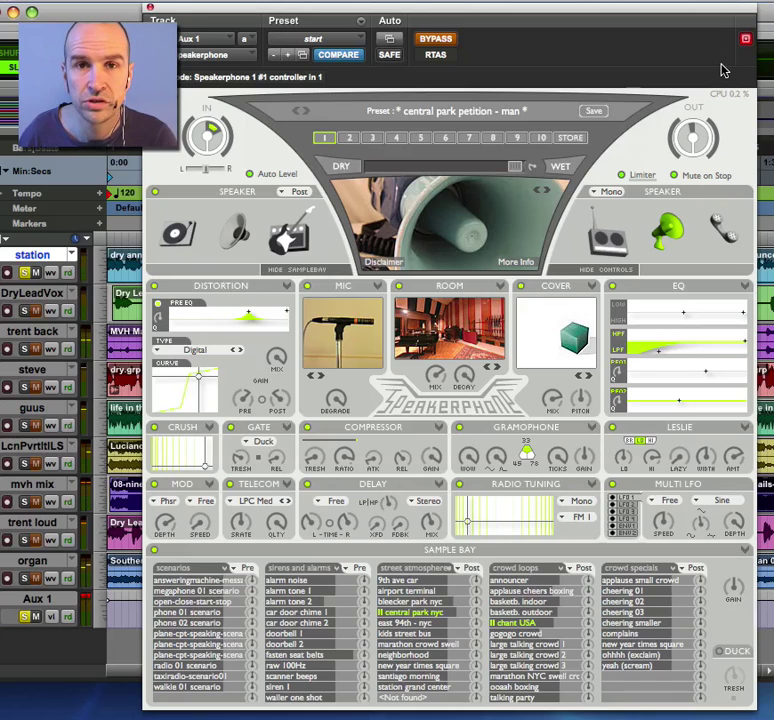
{"action": "left_click", "coordinate": [350, 139]}
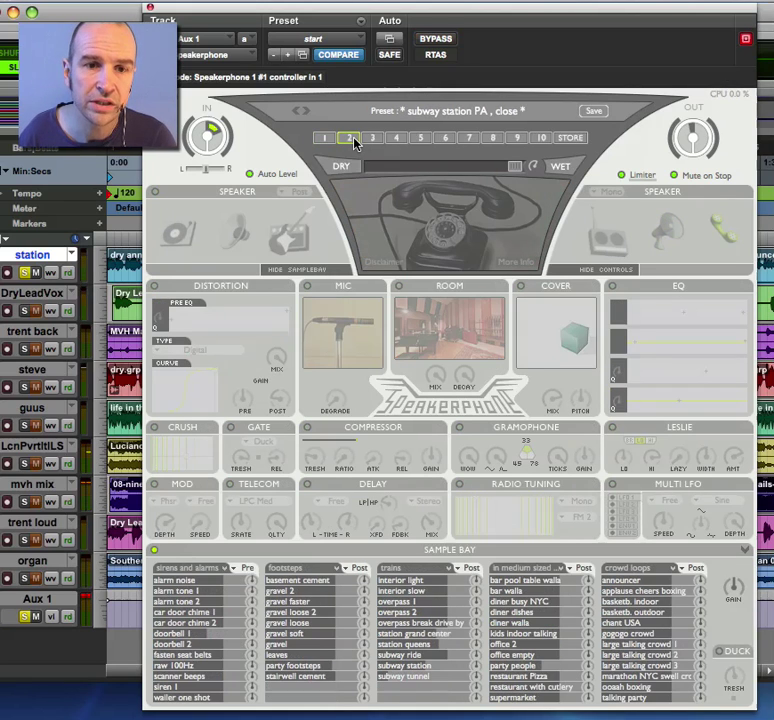
{"action": "left_click", "coordinate": [358, 334]}
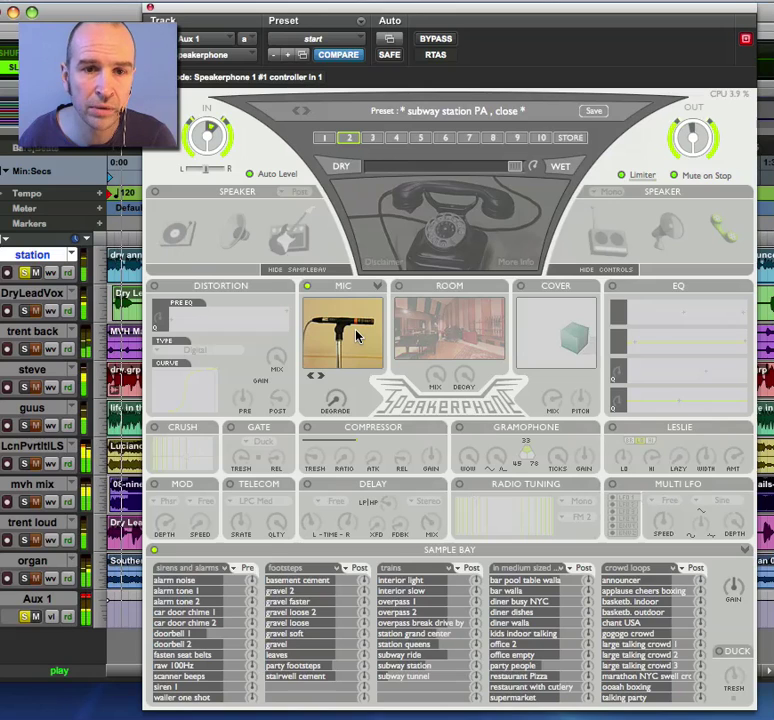
{"action": "left_click", "coordinate": [358, 334]}
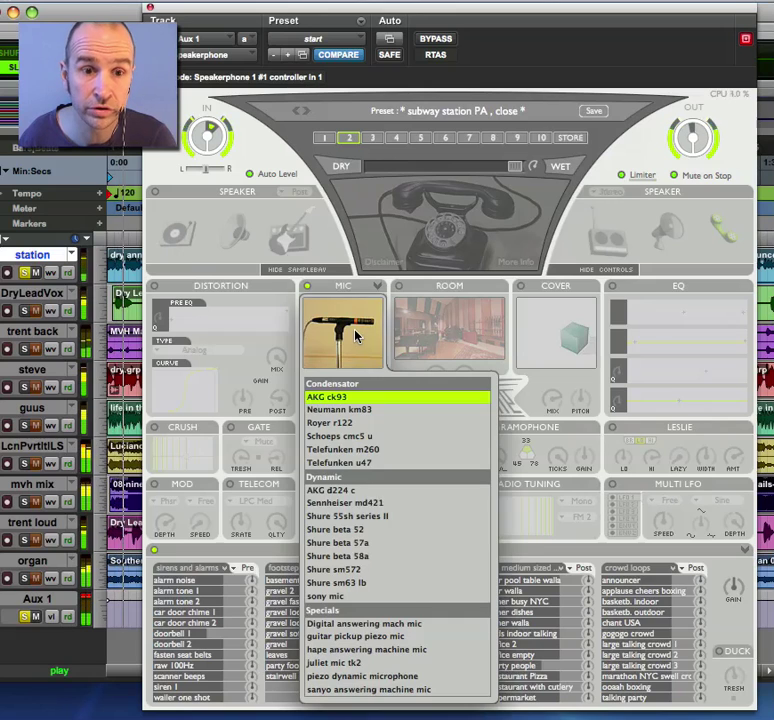
{"action": "left_click", "coordinate": [347, 677]}
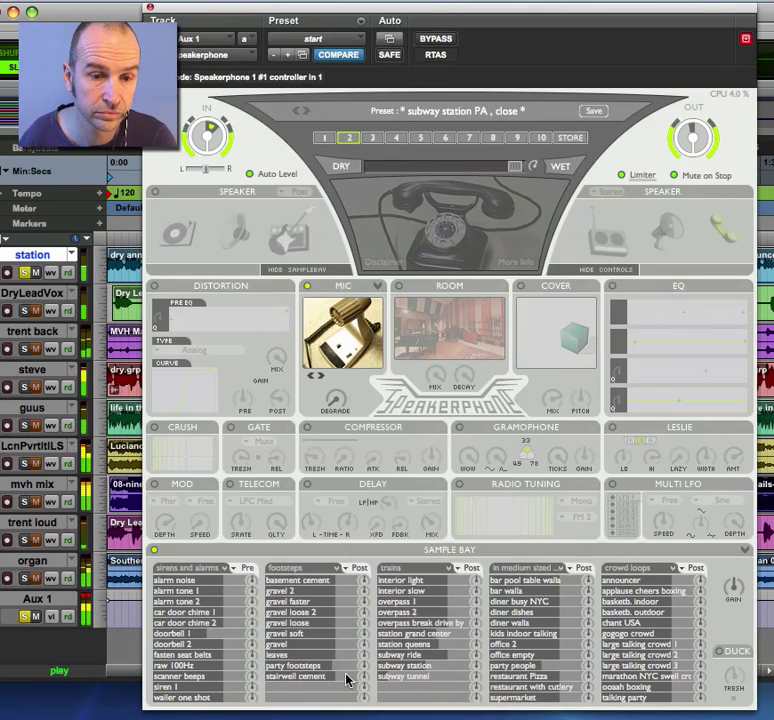
- Enable the speaker module with a megaphone model, and turn on the analog distortion with a slightly adjusted curve
{"action": "mouse_move", "coordinate": [505, 237]}
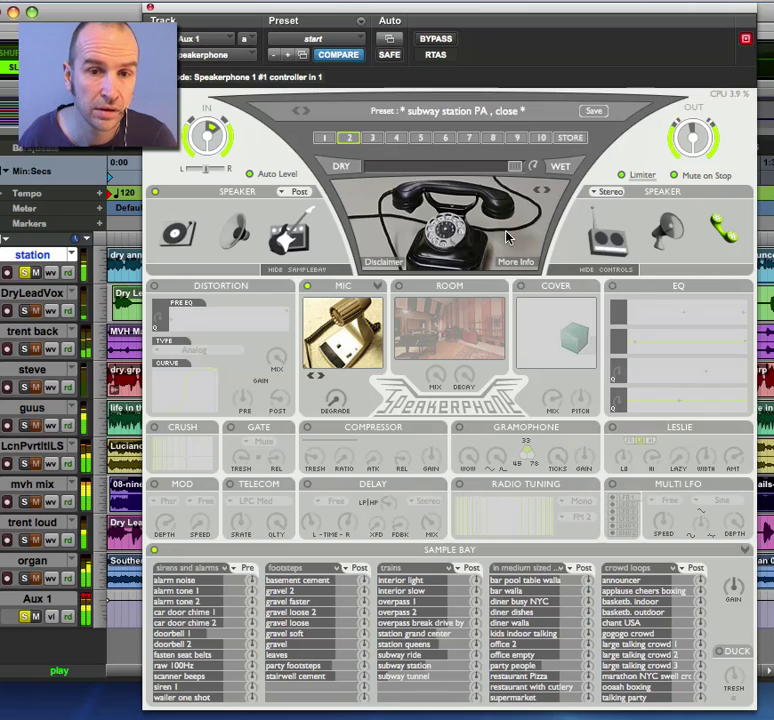
{"action": "left_click", "coordinate": [670, 232]}
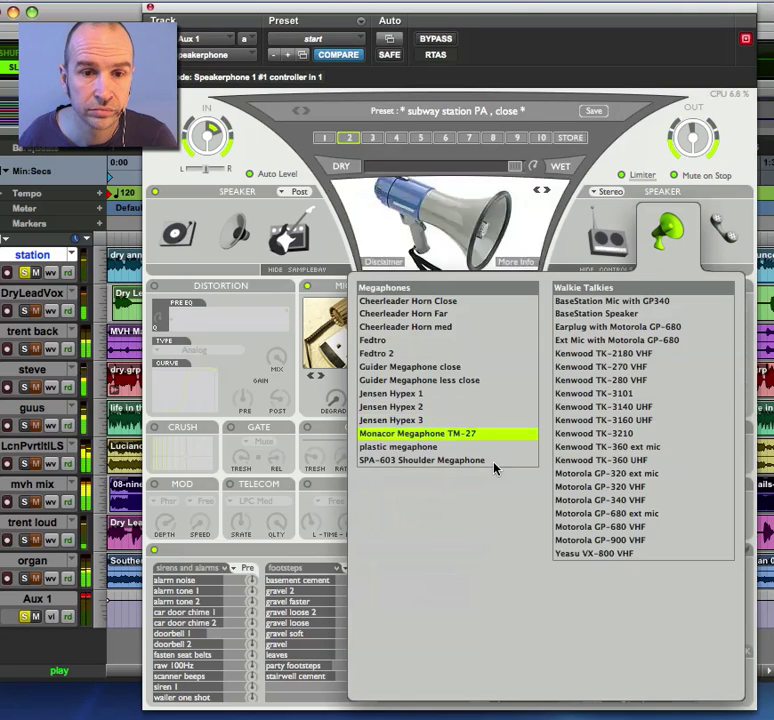
{"action": "left_click", "coordinate": [468, 343]}
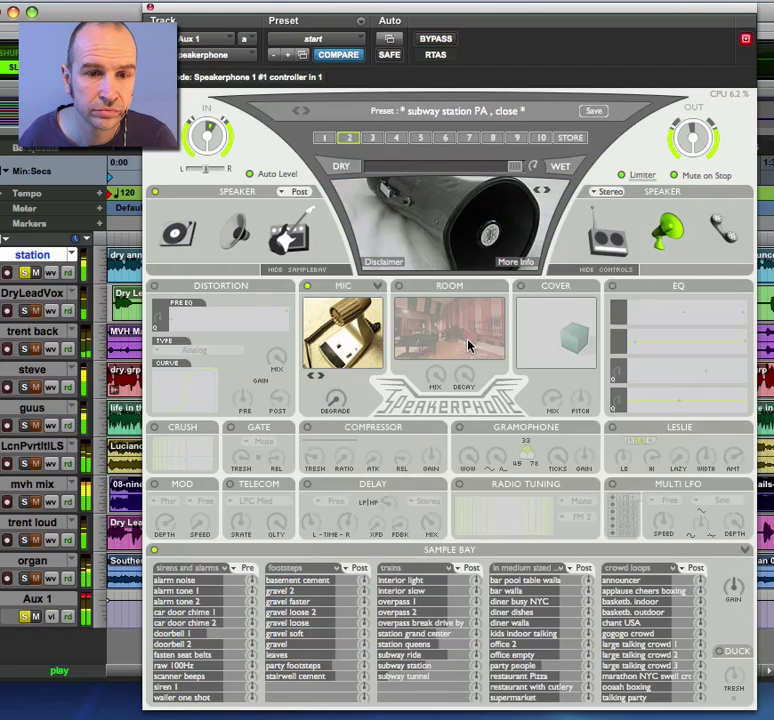
{"action": "left_click", "coordinate": [154, 287]}
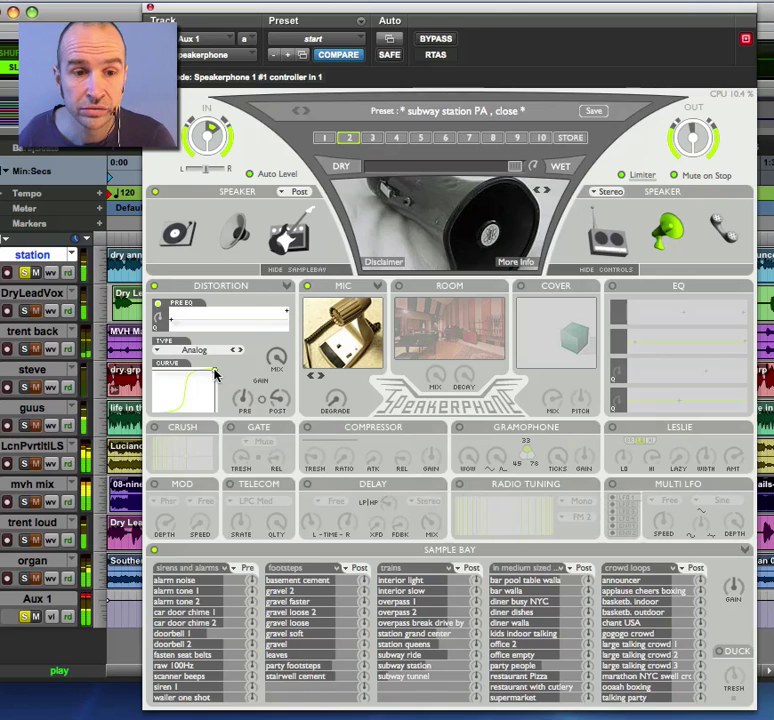
{"action": "mouse_move", "coordinate": [214, 374]}
{"action": "left_mouse_down"}
{"action": "mouse_move", "coordinate": [204, 364]}
{"action": "mouse_move", "coordinate": [210, 370]}
{"action": "left_mouse_up"}
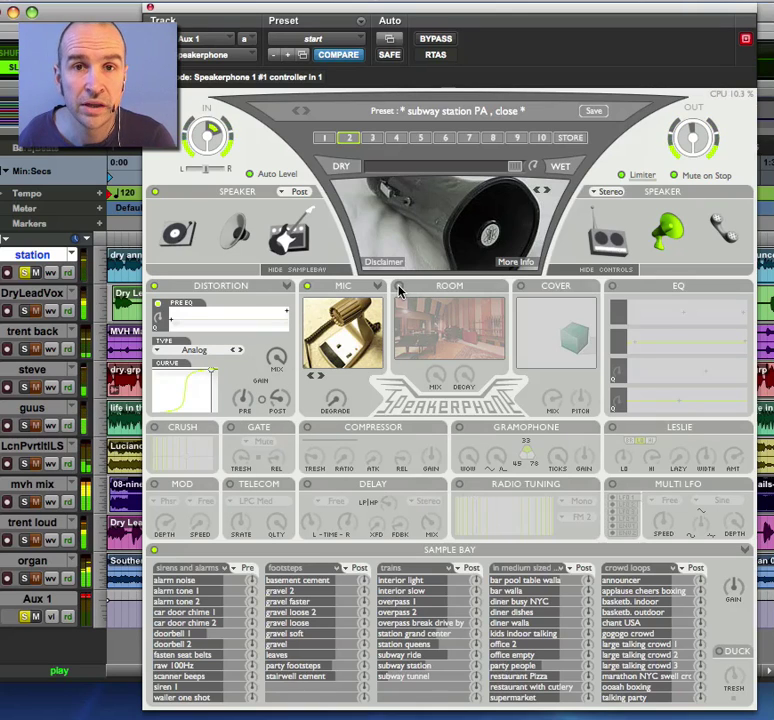
- Enable the room module, choose the Stadium space and adjust the room mix
{"action": "left_click", "coordinate": [399, 288]}
{"action": "left_click", "coordinate": [438, 326]}
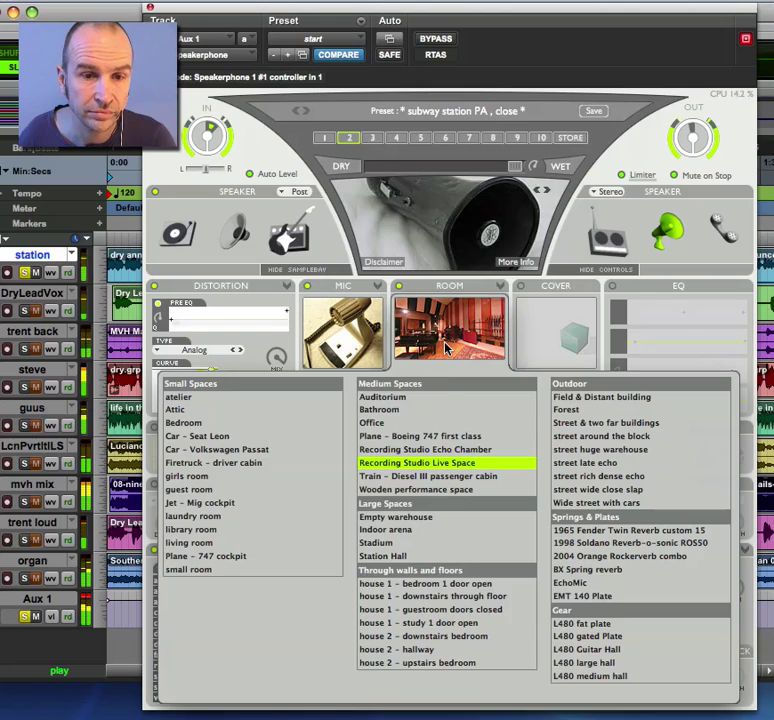
{"action": "left_click", "coordinate": [422, 546]}
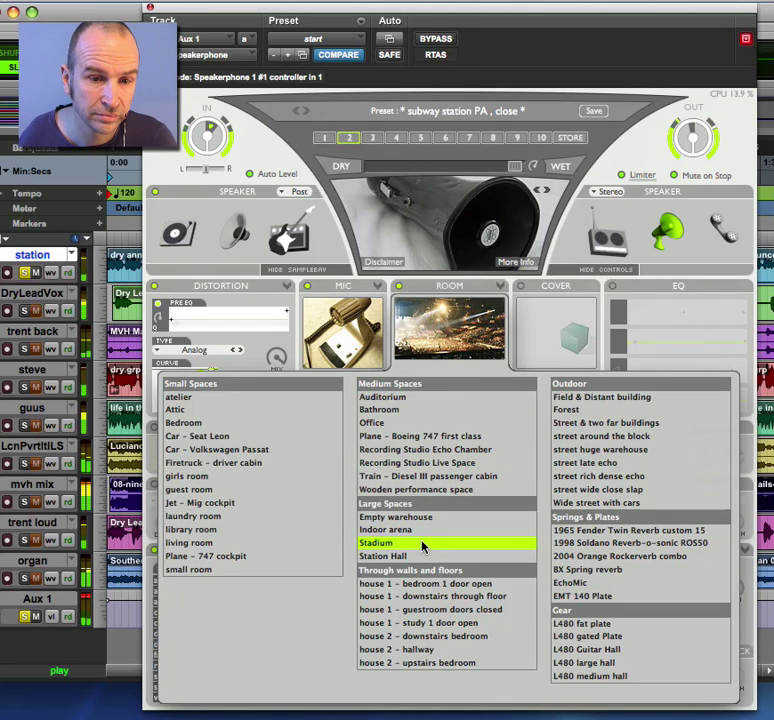
{"action": "left_click", "coordinate": [444, 367]}
{"action": "left_click_drag", "start_coordinate": [431, 380], "coordinate": [229, 396]}
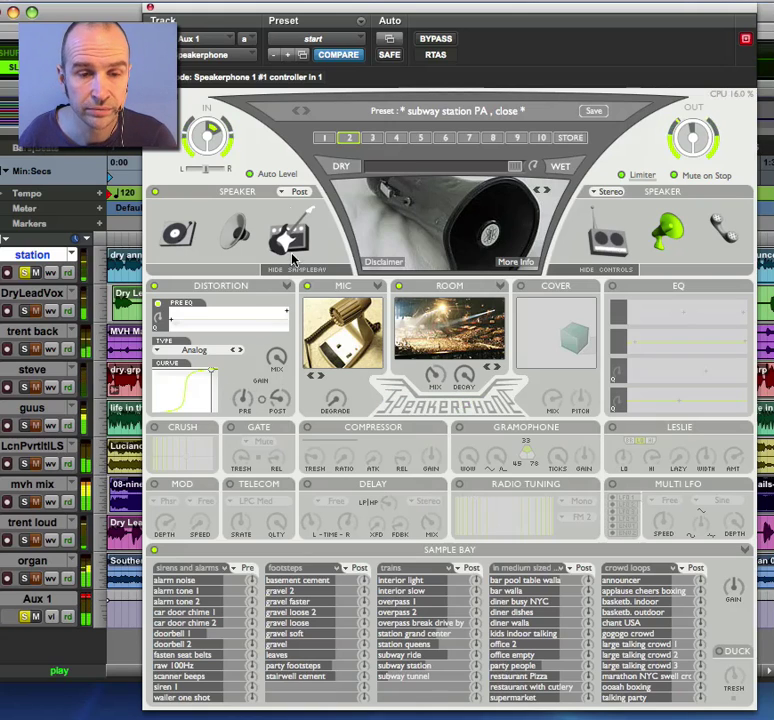
- Adjust the input level manually and cut the EQ's low band by about 21.6 dB at 502 Hz
{"action": "left_click_drag", "start_coordinate": [207, 129], "coordinate": [207, 128]}
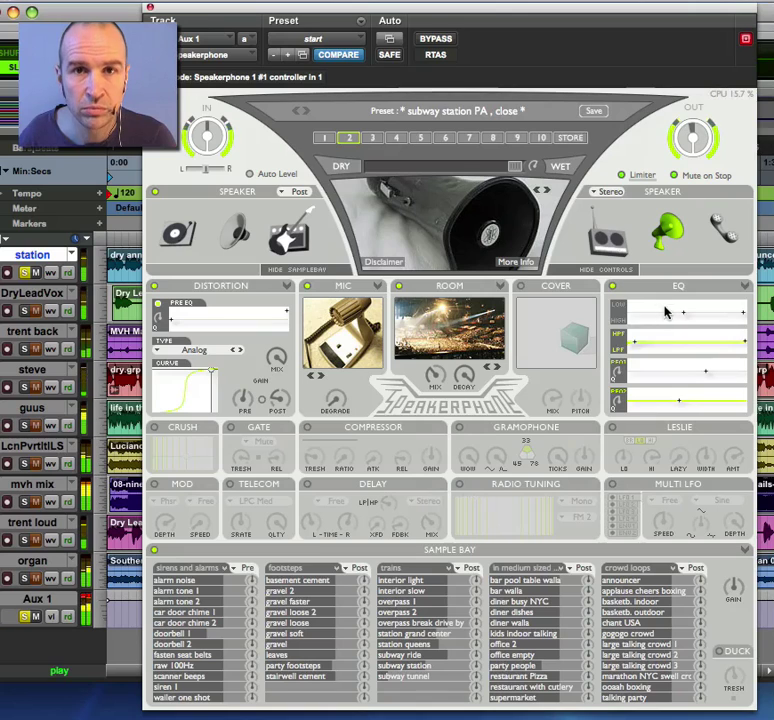
{"action": "left_click_drag", "start_coordinate": [688, 316], "coordinate": [684, 342]}
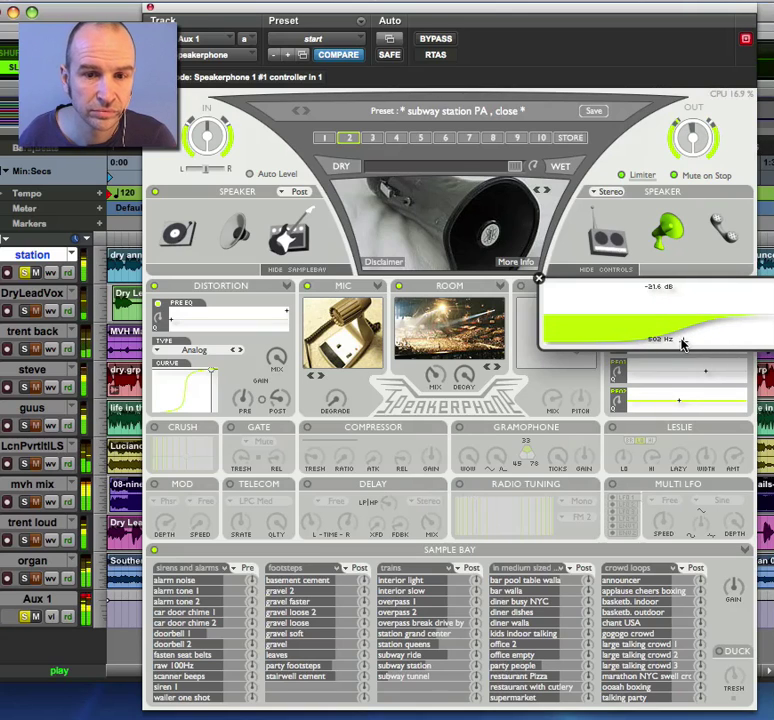
{"action": "left_click", "coordinate": [538, 278]}
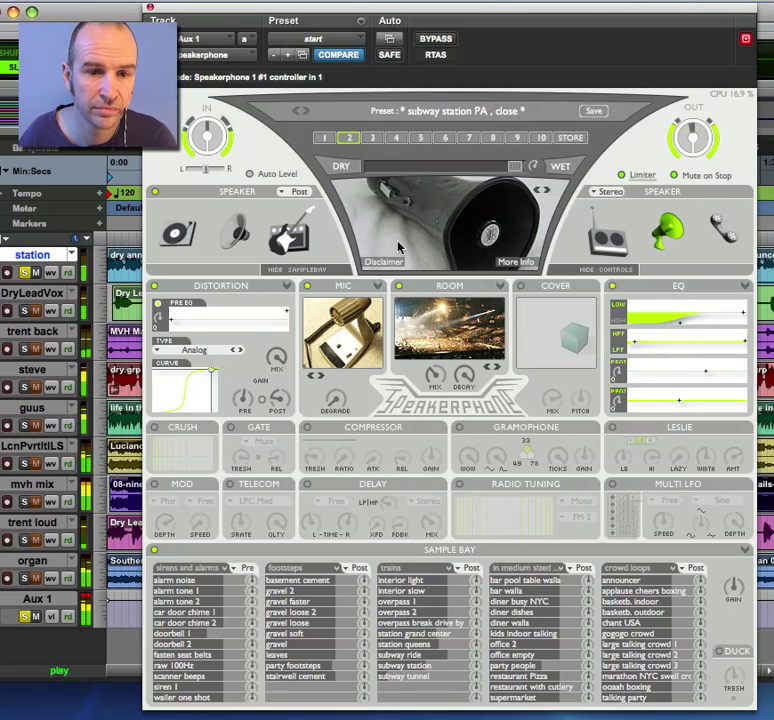
- Enable the delay module and adjust its mix amount
{"action": "left_click", "coordinate": [310, 487]}
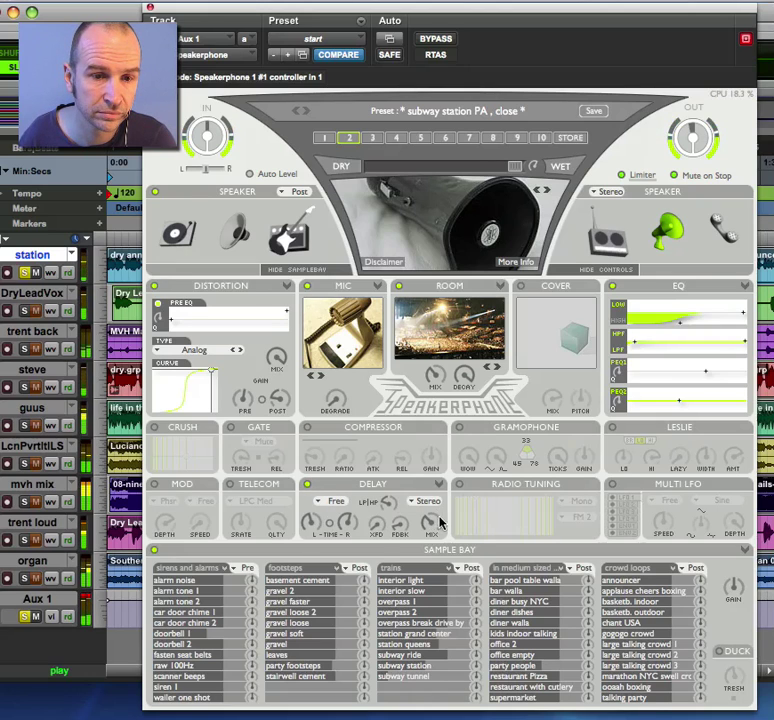
{"action": "left_click_drag", "start_coordinate": [440, 522], "coordinate": [514, 511]}
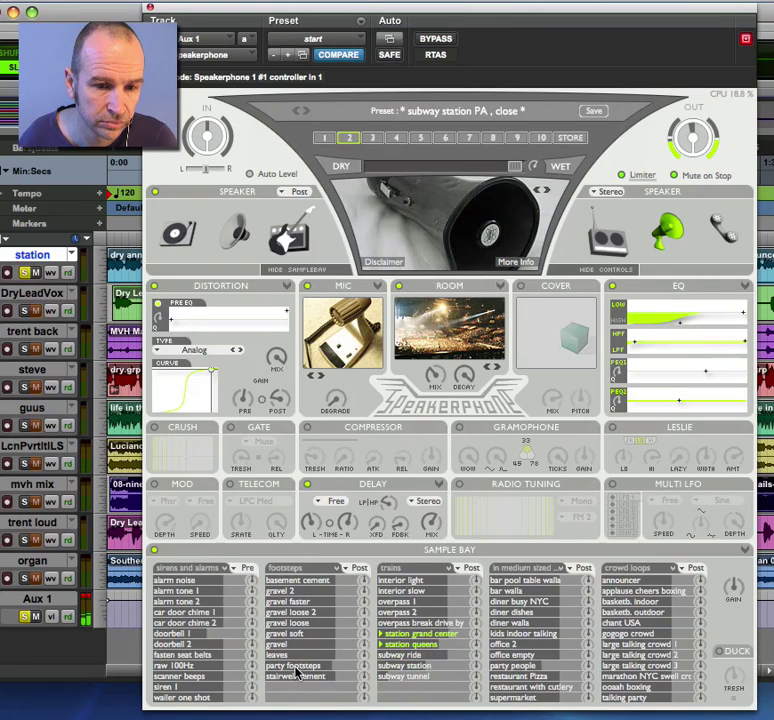
- Layer the station and party footsteps samples under the announcement, adjust the footsteps volume and trigger doorbell 1
{"action": "scroll", "coordinate": [338, 667], "scroll_direction": "up", "scroll_amount": 5}
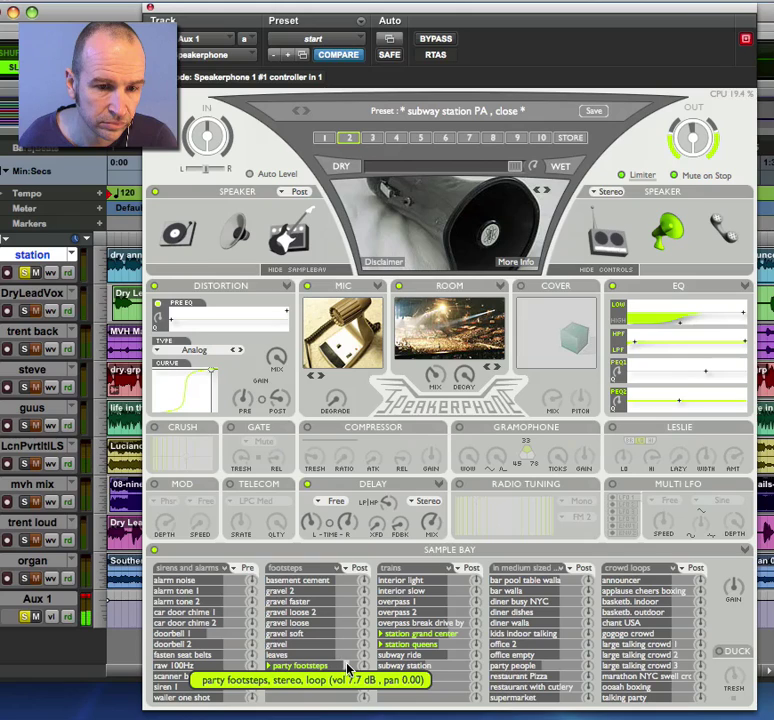
{"action": "scroll", "coordinate": [340, 668], "scroll_direction": "down", "scroll_amount": 7}
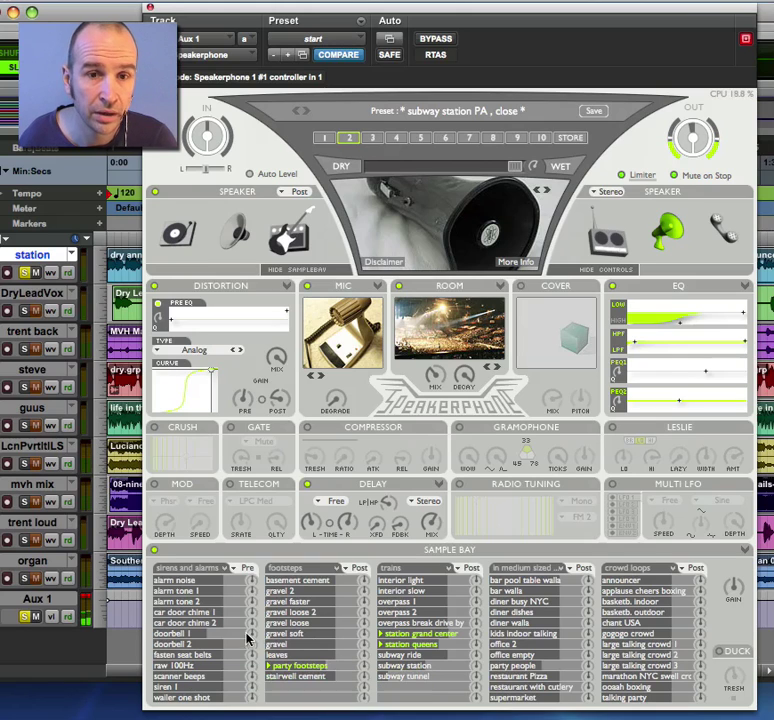
{"action": "left_click", "coordinate": [159, 636]}
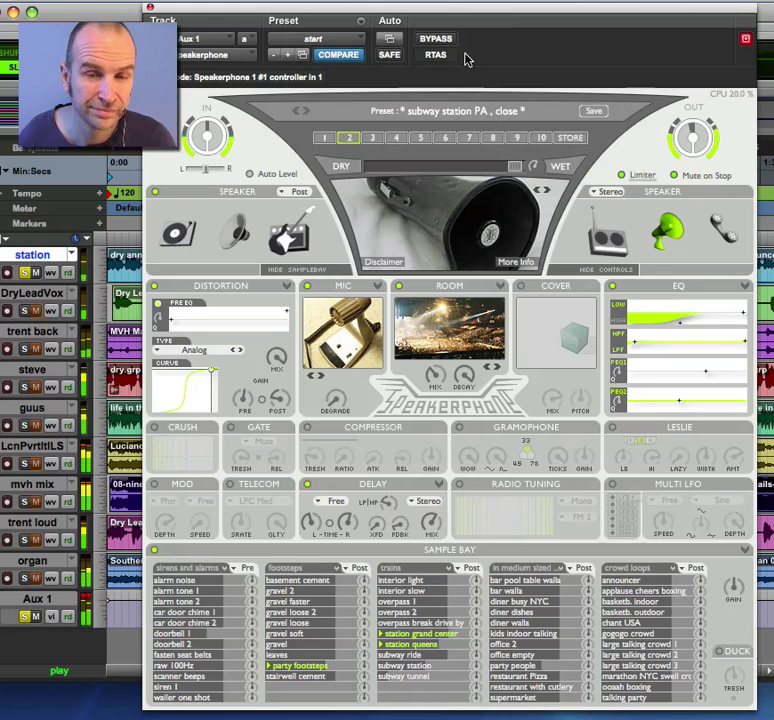
- Bypass and re-enable the effect to compare the dry and processed announcement
{"action": "left_click", "coordinate": [436, 39]}
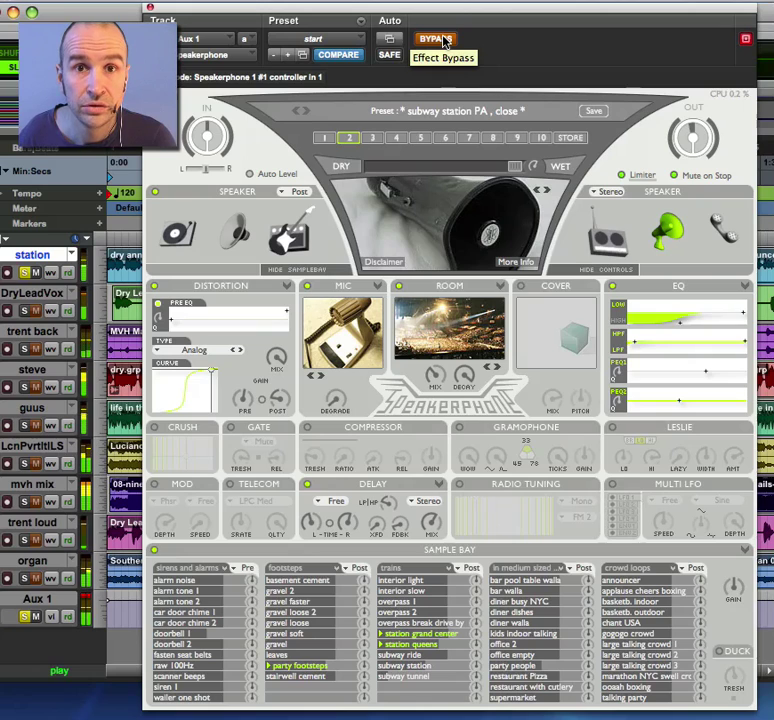
{"action": "left_click", "coordinate": [443, 40]}
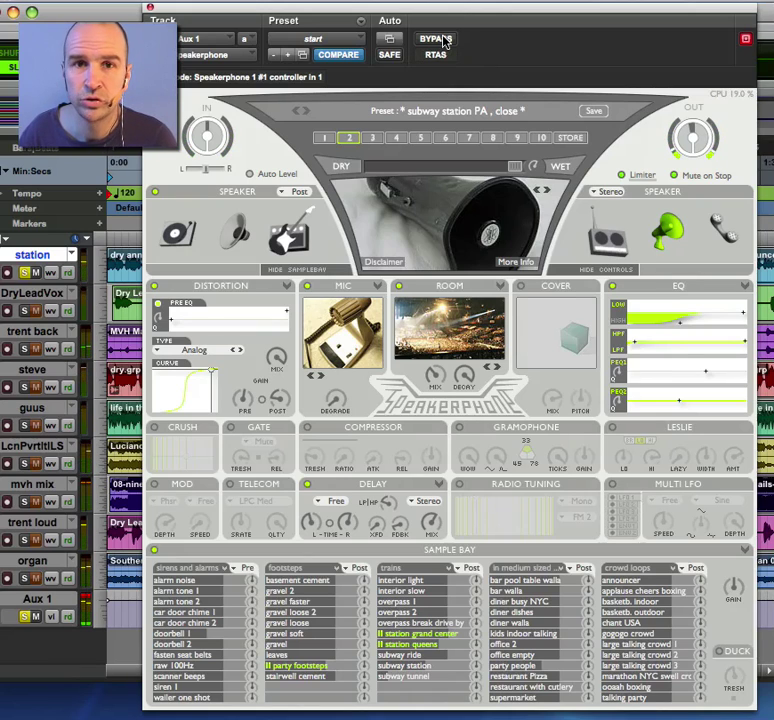
- Recall snapshot 2 and load the preset "singer effect- Trent Reznor demo 01" from the "singing voice - crunch fx" category
{"action": "left_click", "coordinate": [346, 140]}
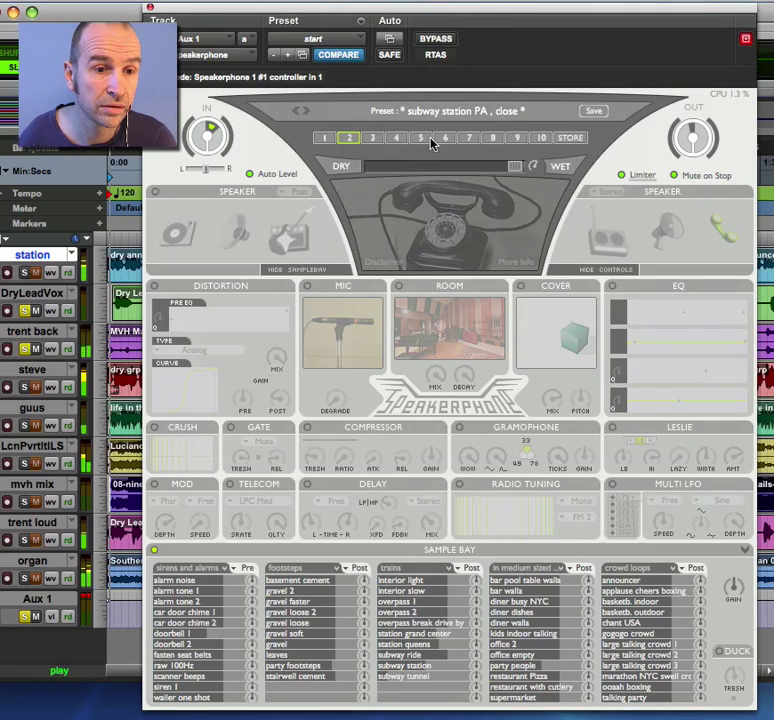
{"action": "left_click", "coordinate": [456, 113]}
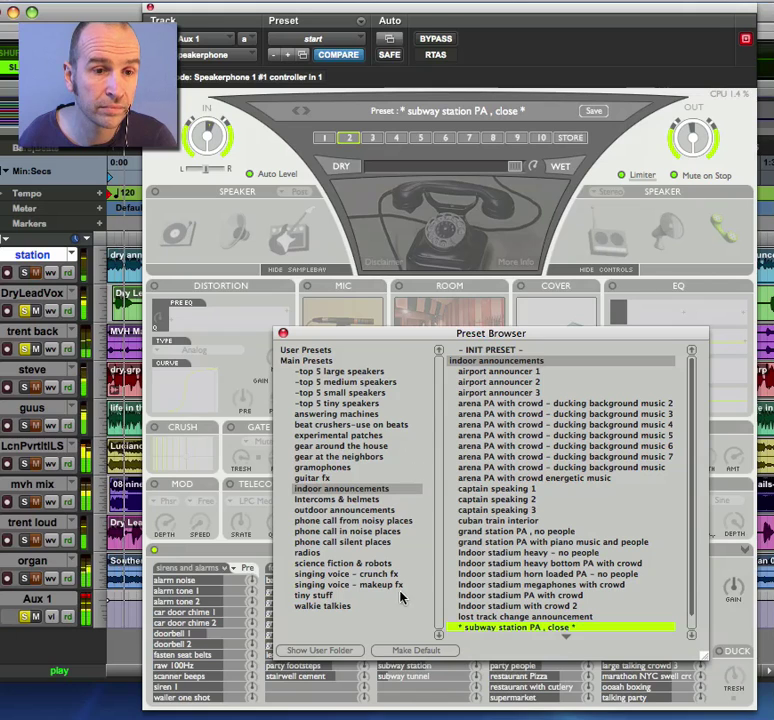
{"action": "left_click", "coordinate": [367, 575]}
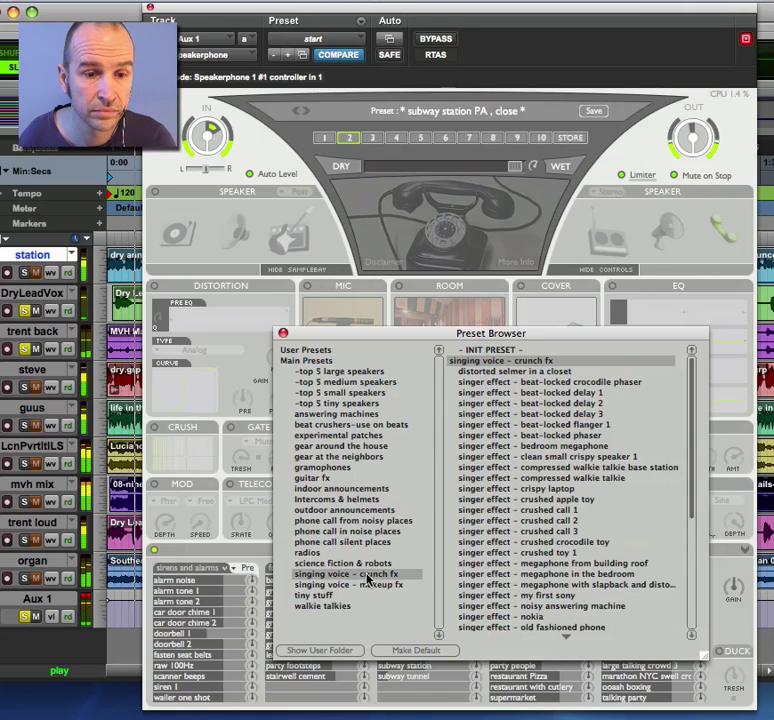
{"action": "scroll", "coordinate": [546, 570], "scroll_direction": "down", "scroll_amount": 6}
{"action": "left_click", "coordinate": [555, 555]}
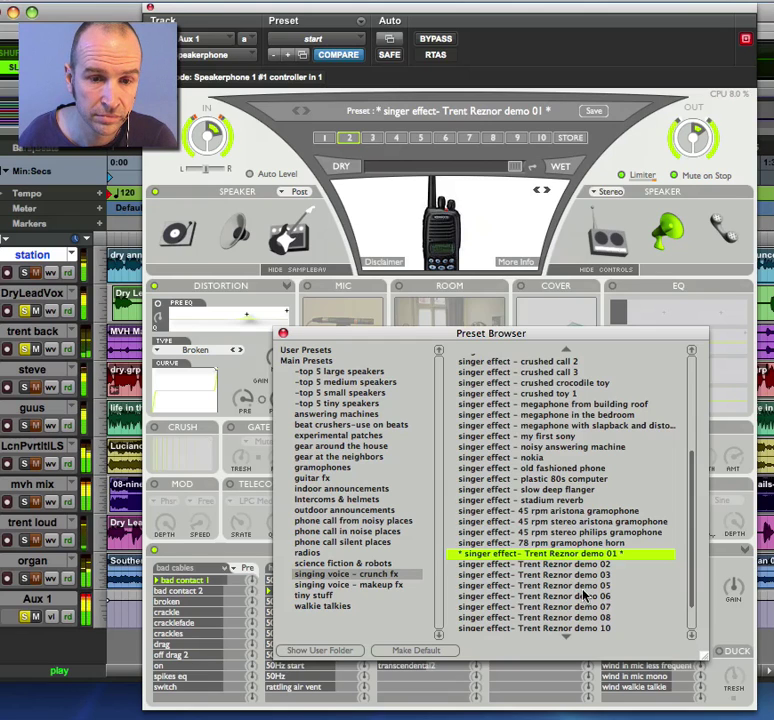
- Audition the Trent Reznor demo 11 and 05 presets, load demo 03 and close the preset browser
{"action": "scroll", "coordinate": [580, 590], "scroll_direction": "down", "scroll_amount": 2}
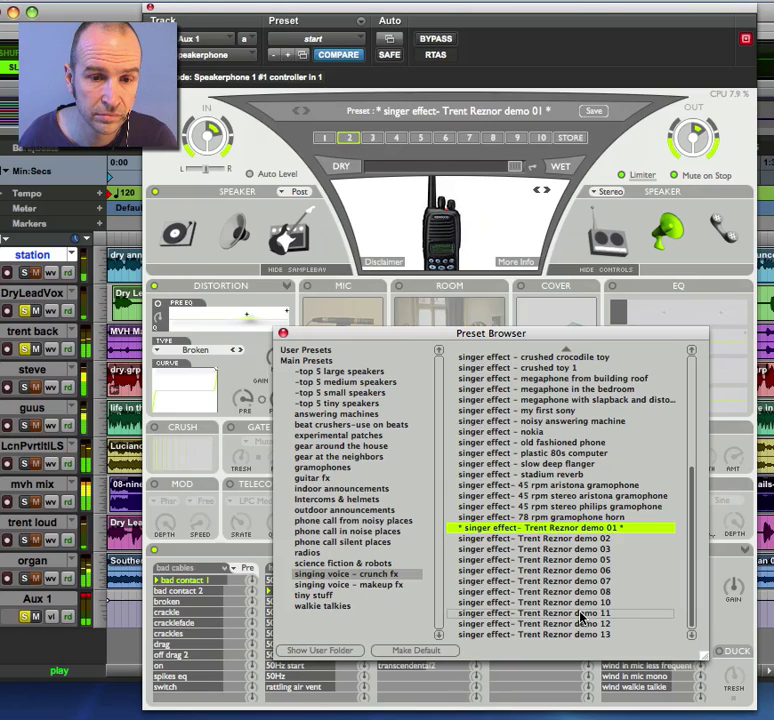
{"action": "left_click", "coordinate": [580, 614]}
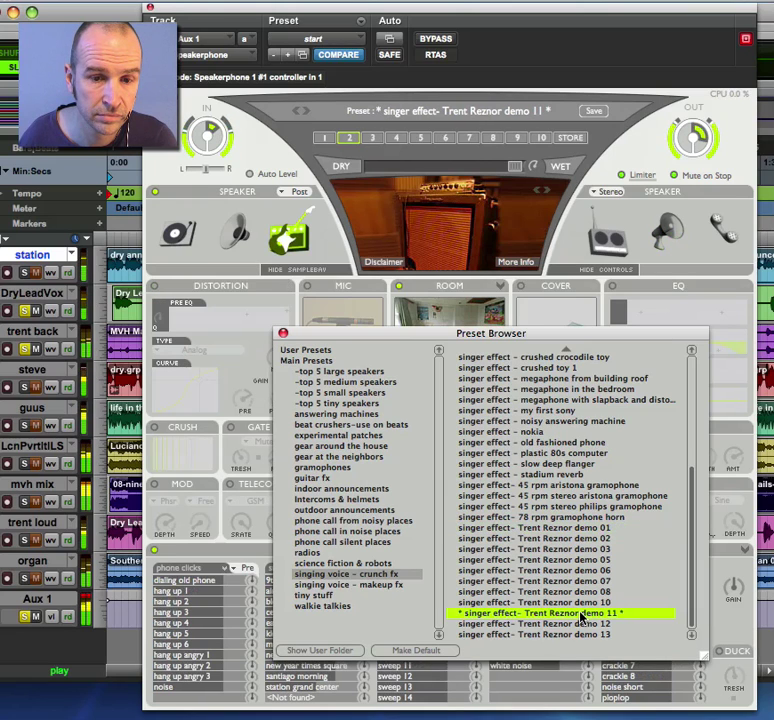
{"action": "left_click", "coordinate": [603, 562]}
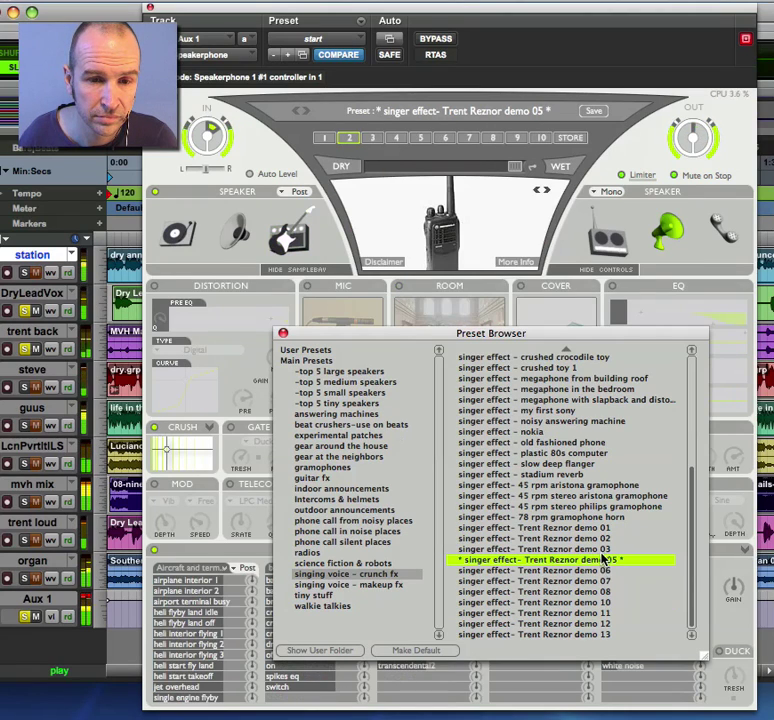
{"action": "left_click", "coordinate": [603, 551]}
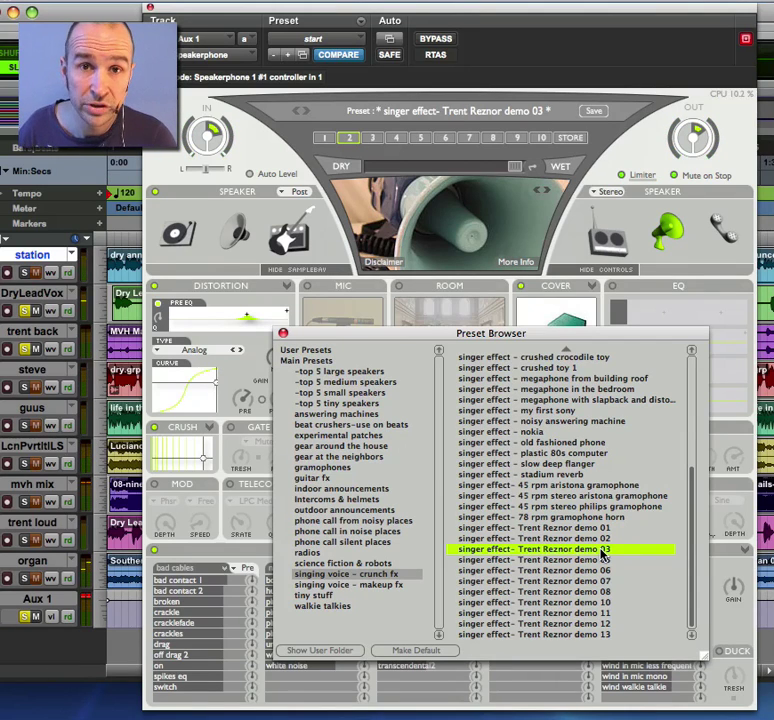
{"action": "left_click", "coordinate": [283, 334]}
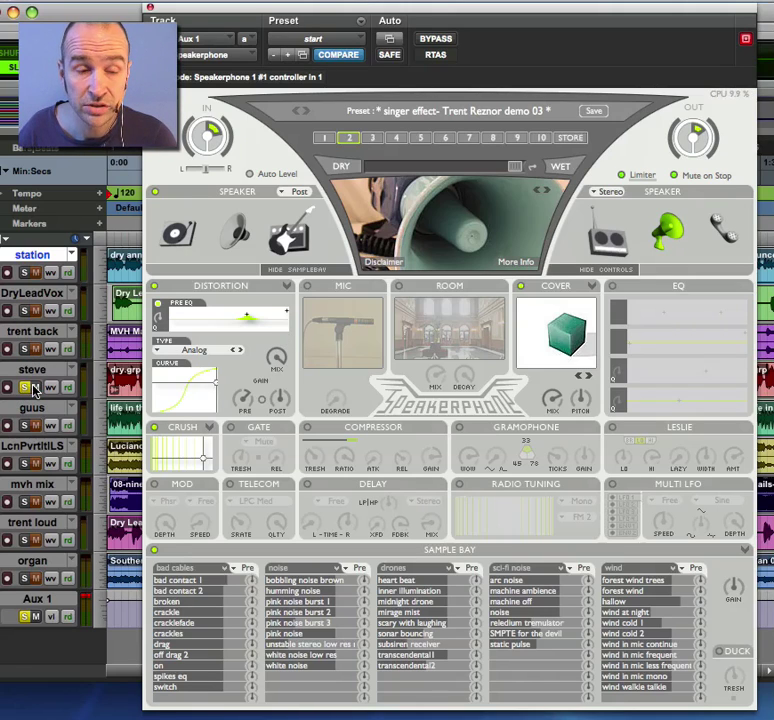
- Recall snapshot 2 and audition the noisy-place phone presets "gsm call from station, walking 1", "gsm call from office 1" and "call from a bike 4"
{"action": "left_click", "coordinate": [347, 138]}
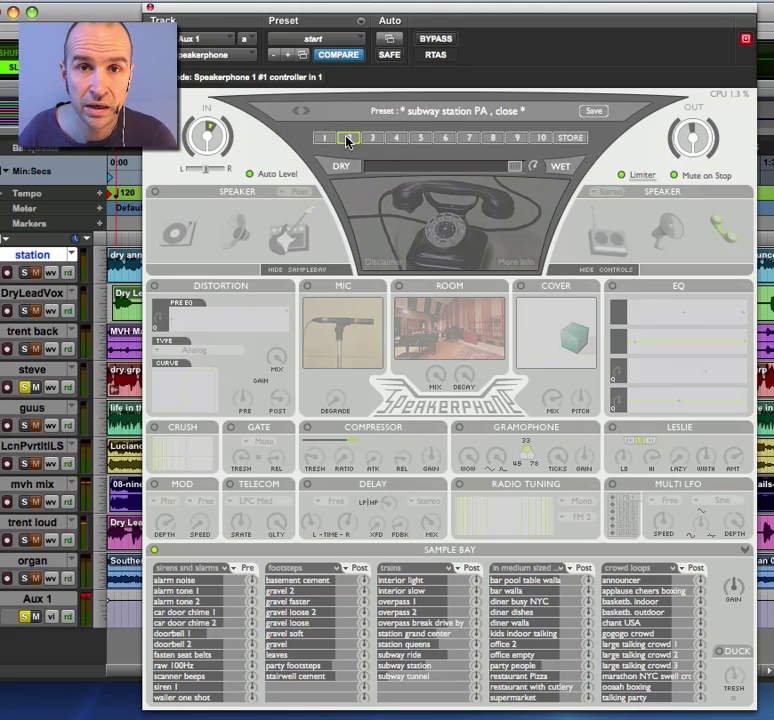
{"action": "left_click", "coordinate": [450, 114]}
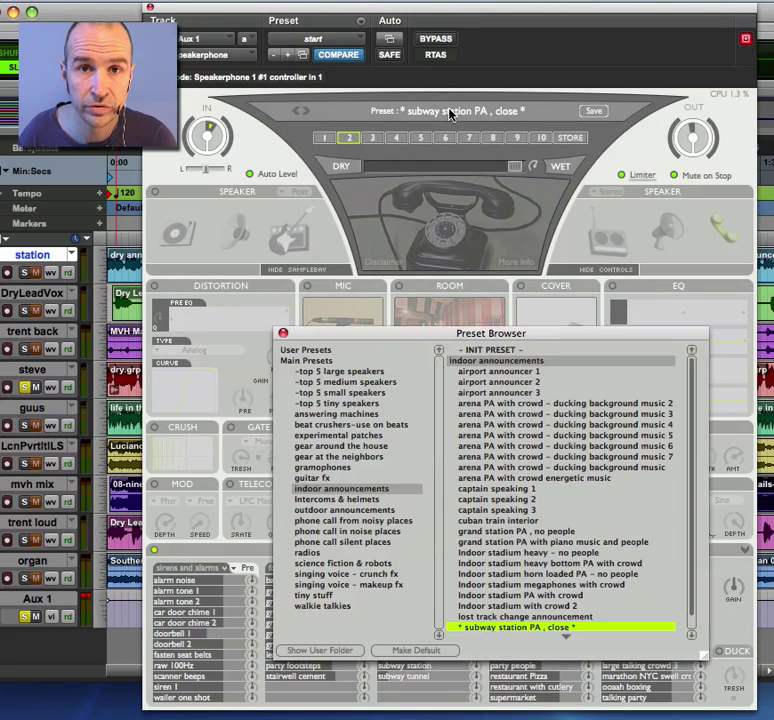
{"action": "left_click", "coordinate": [408, 522]}
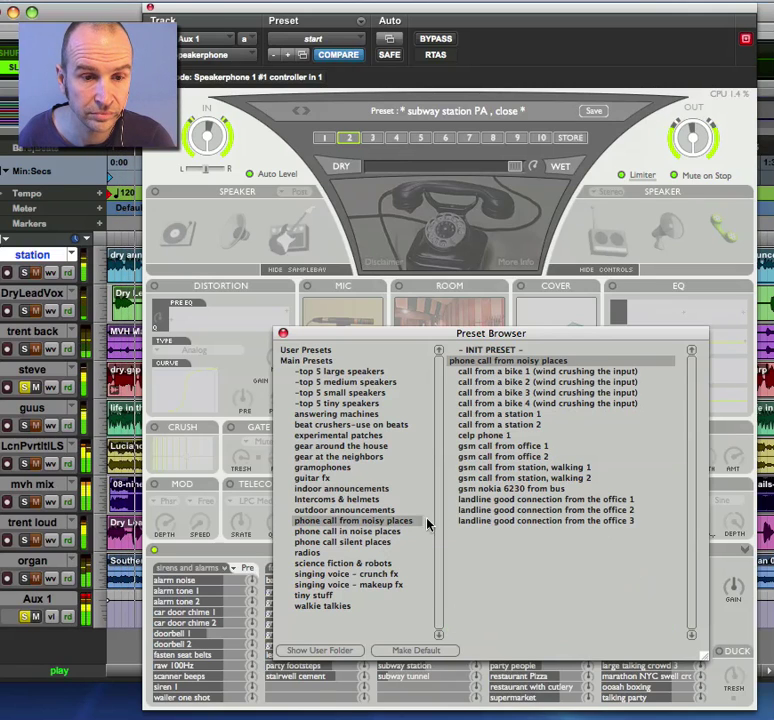
{"action": "left_click", "coordinate": [500, 468]}
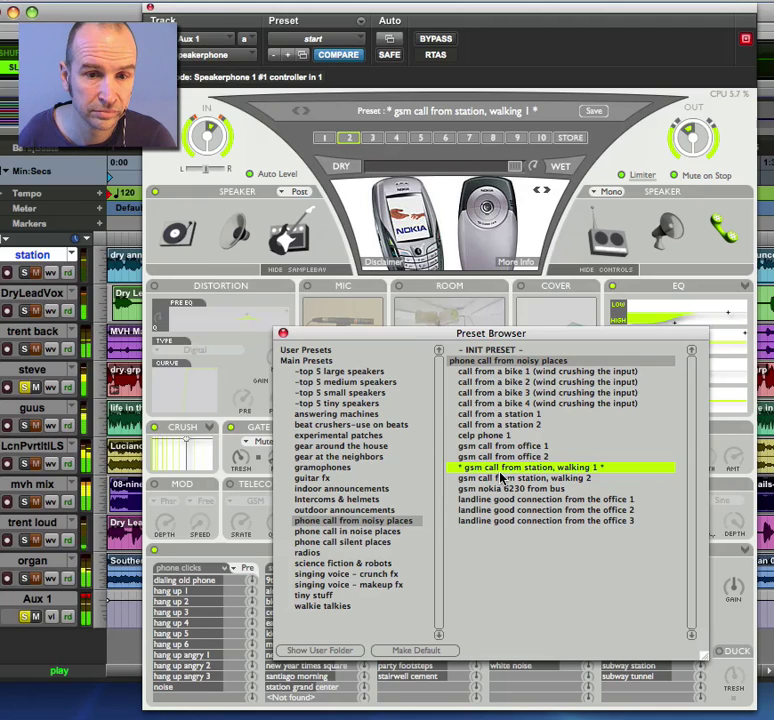
{"action": "left_click", "coordinate": [502, 447]}
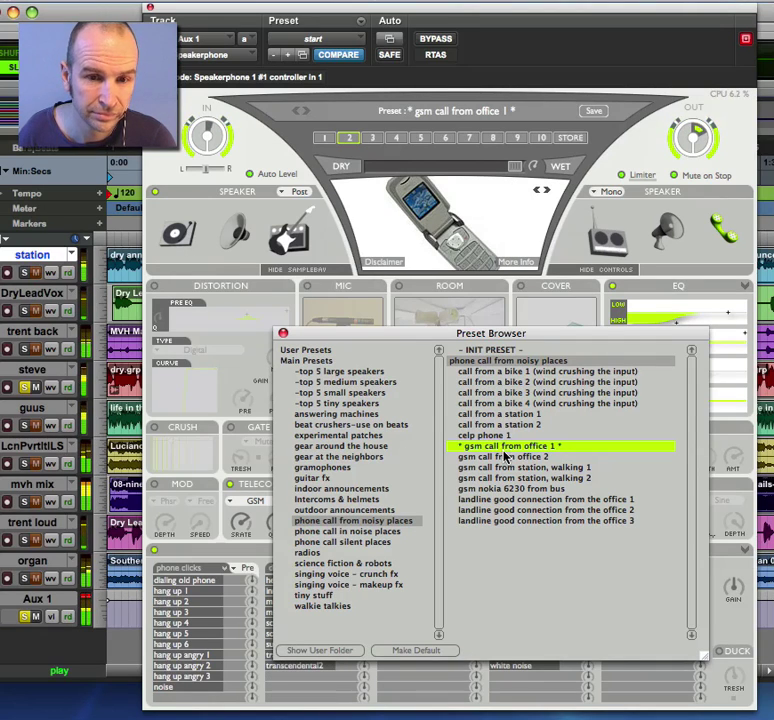
{"action": "left_click", "coordinate": [518, 404]}
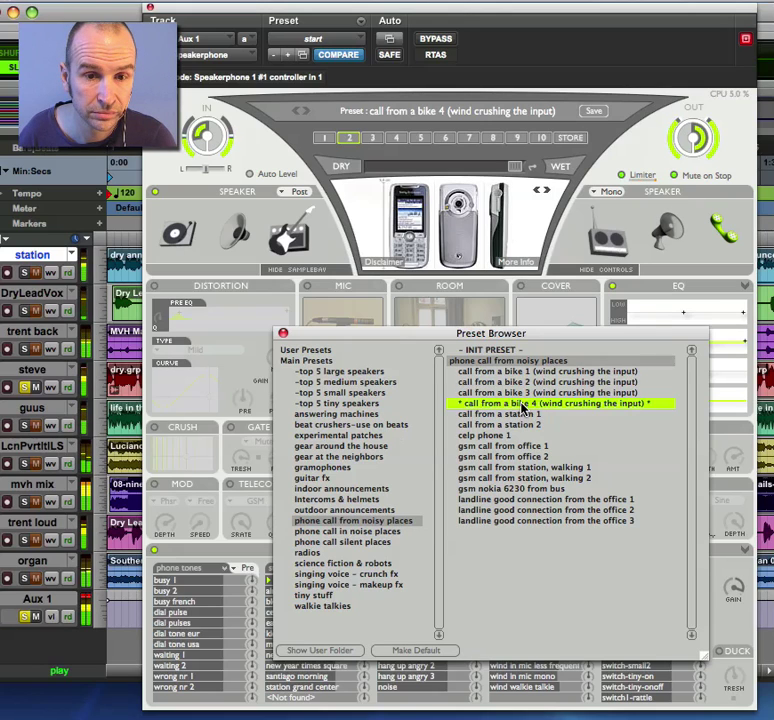
{"action": "left_click", "coordinate": [521, 408]}
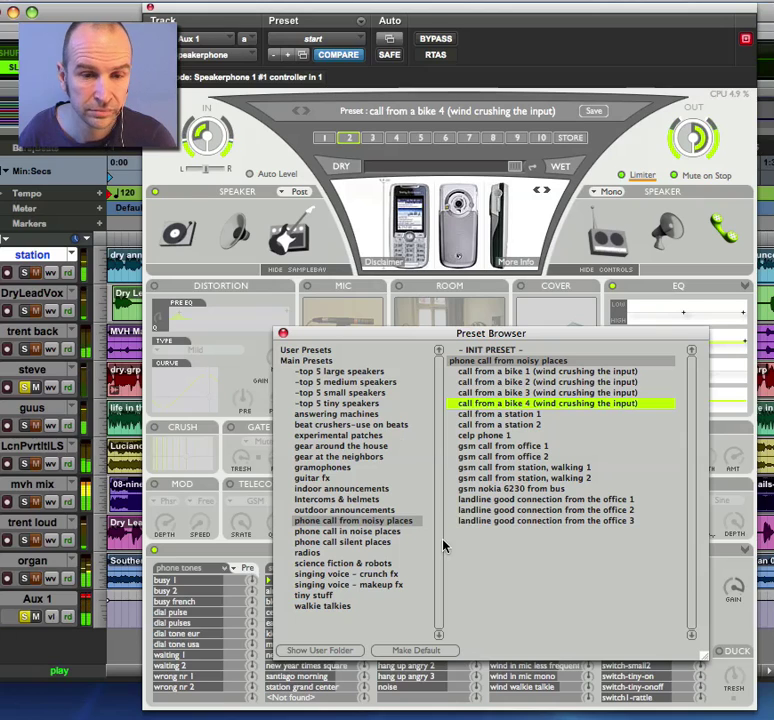
- In the "phone call silent places" category, audition "bakelite phone 1", load "gsm 1 connection quality 50 percent" and close the preset browser
{"action": "left_click", "coordinate": [400, 541]}
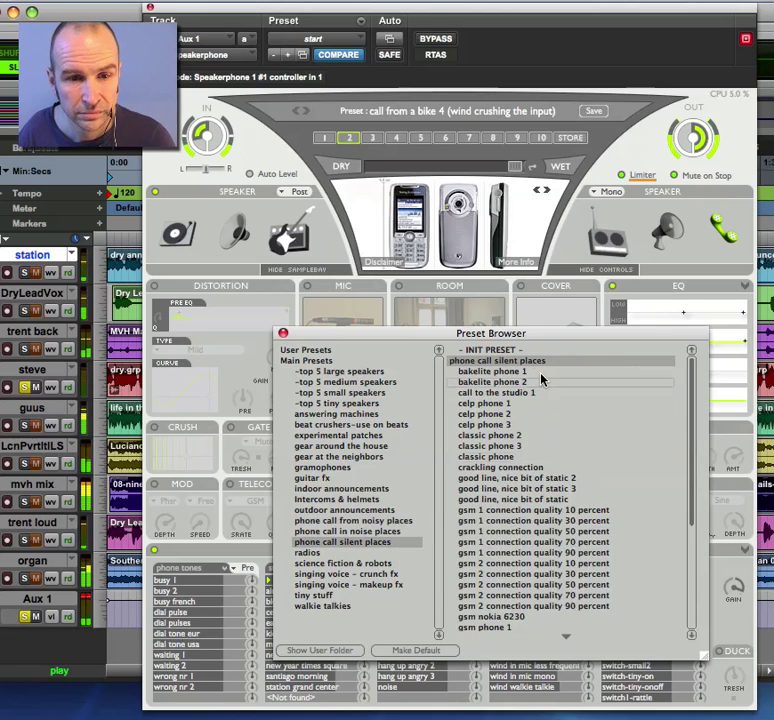
{"action": "left_click", "coordinate": [538, 374]}
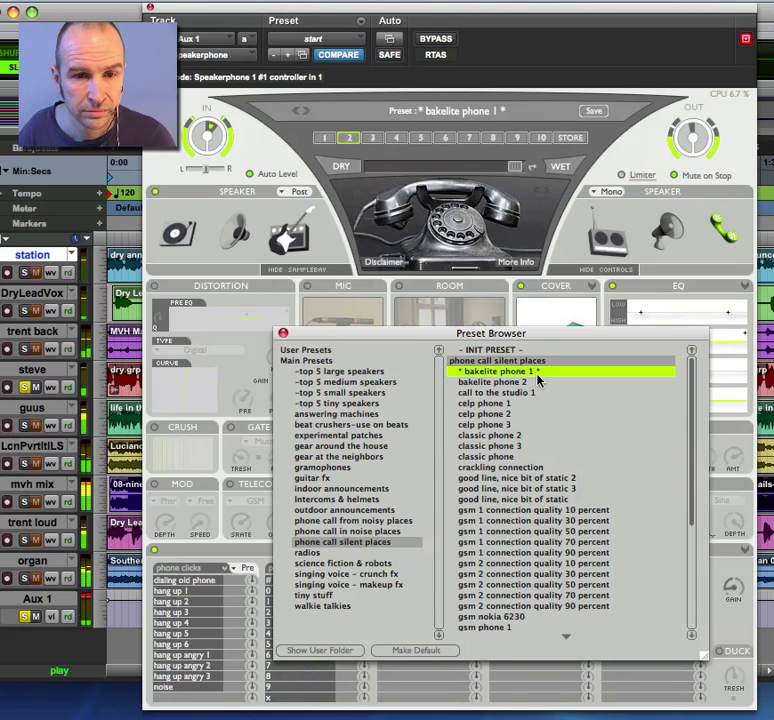
{"action": "left_click", "coordinate": [585, 534]}
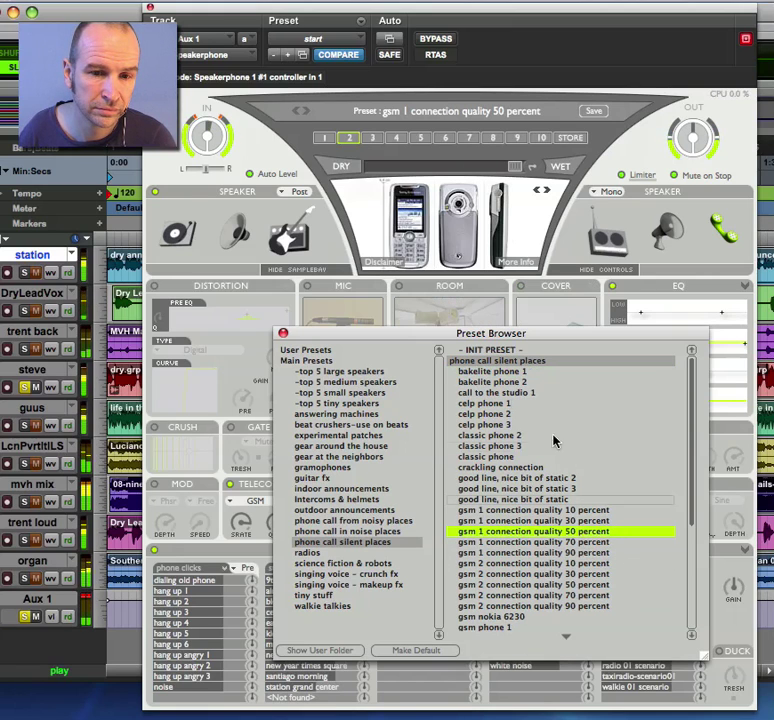
{"action": "left_click", "coordinate": [283, 333]}
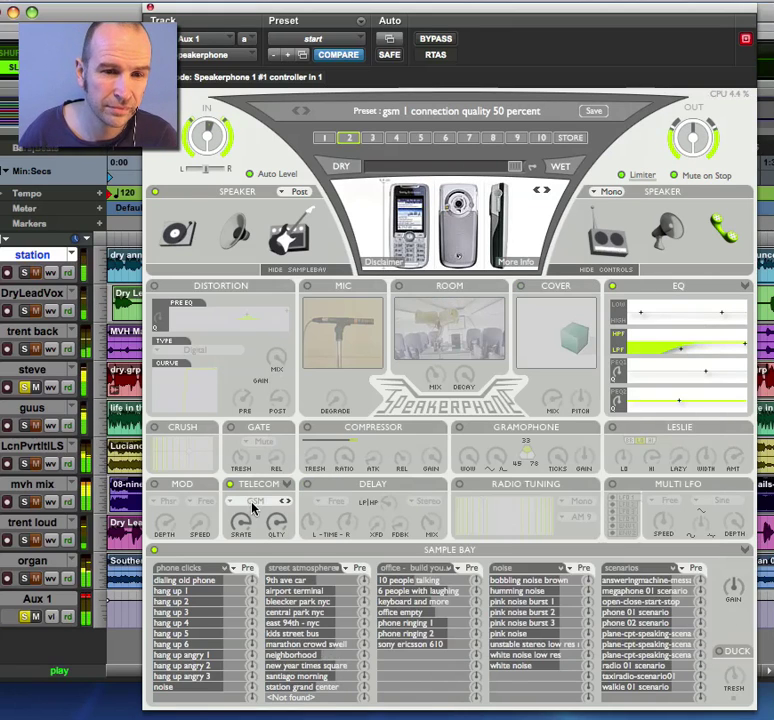
- Set the Telecom codec to Low Latency Liquid Degradation and adjust its connection quality
{"action": "left_click", "coordinate": [253, 508]}
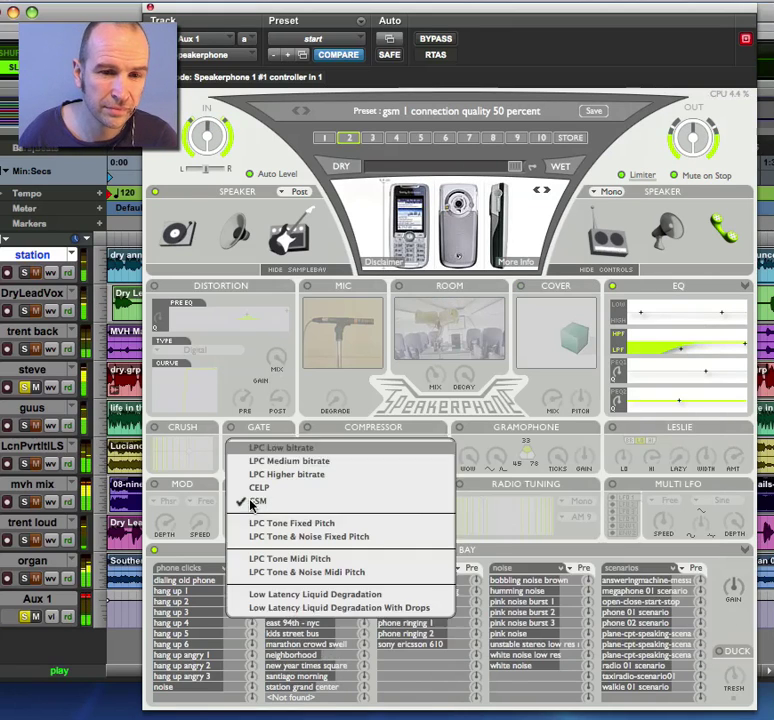
{"action": "left_click", "coordinate": [266, 598]}
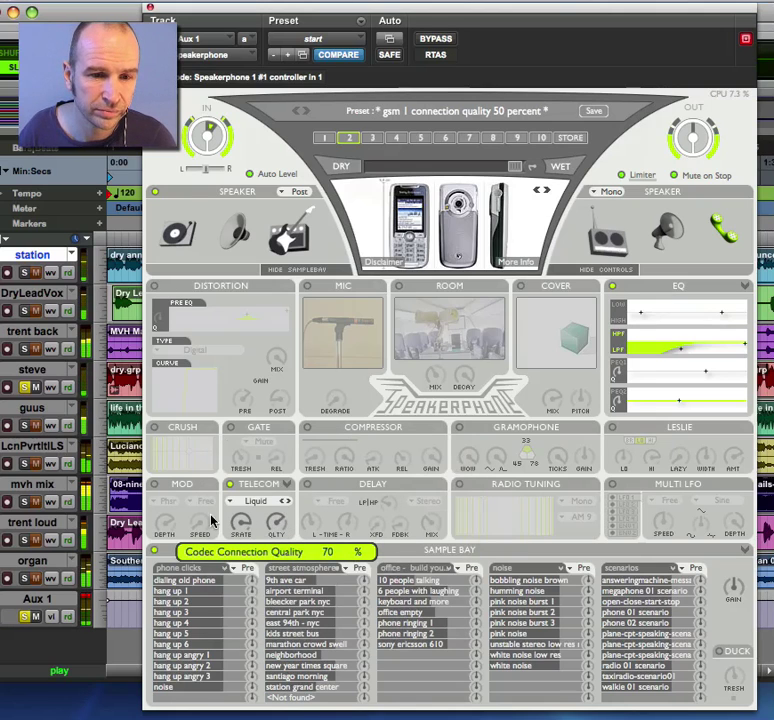
{"action": "left_click_drag", "start_coordinate": [211, 521], "coordinate": [63, 548]}
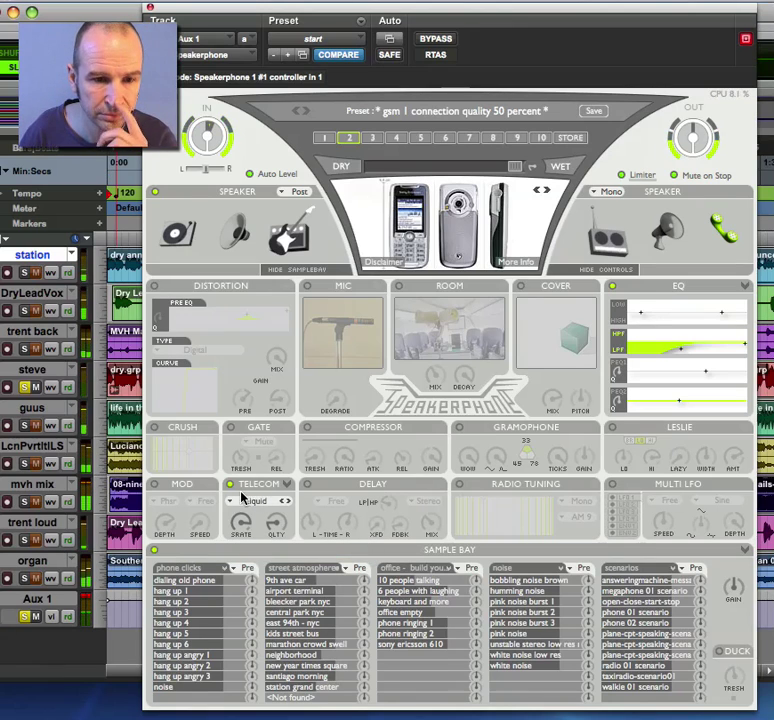
- Audition "road side assistance required" in the "phone call in noise places" category, load "handsfree in cab" and close the preset browser
{"action": "left_click", "coordinate": [427, 113]}
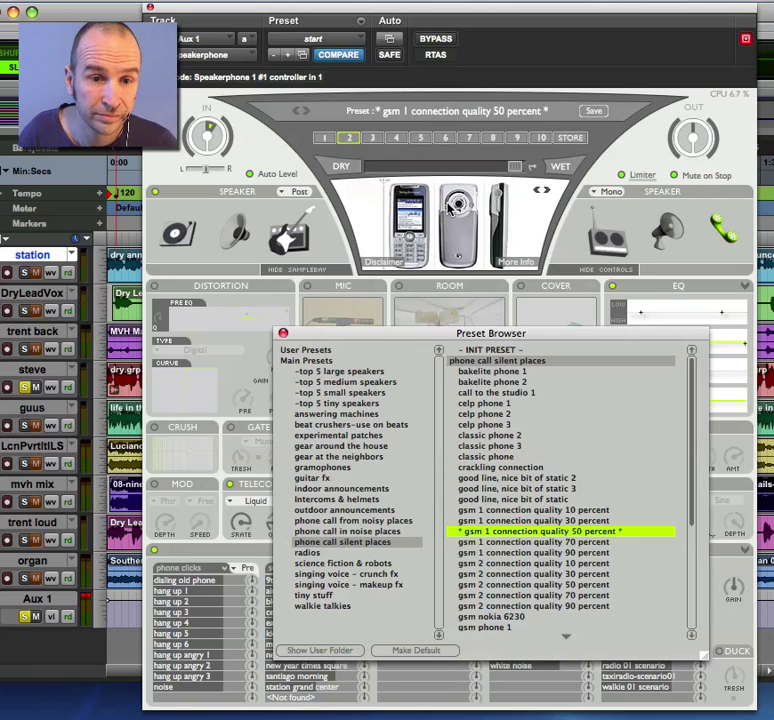
{"action": "left_click", "coordinate": [390, 531]}
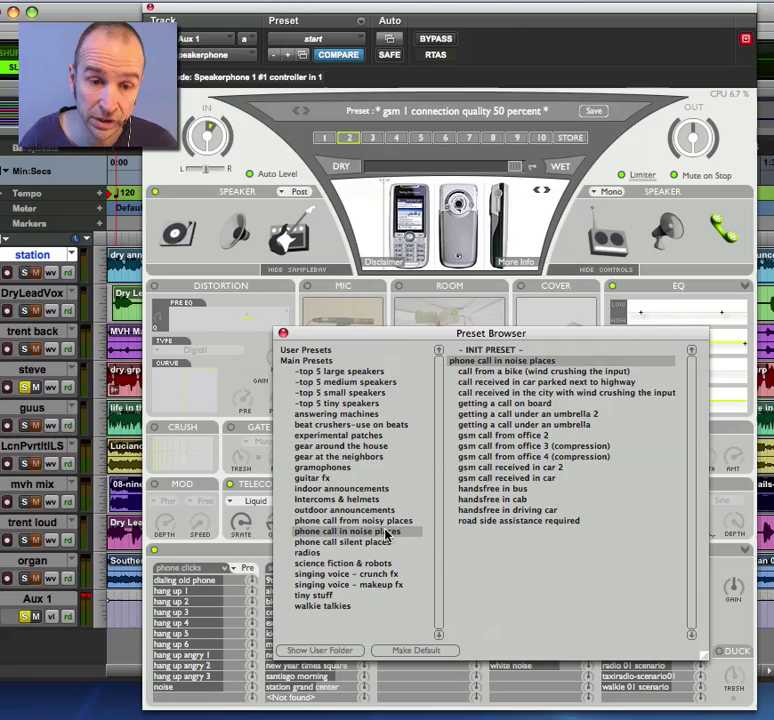
{"action": "left_click", "coordinate": [491, 521]}
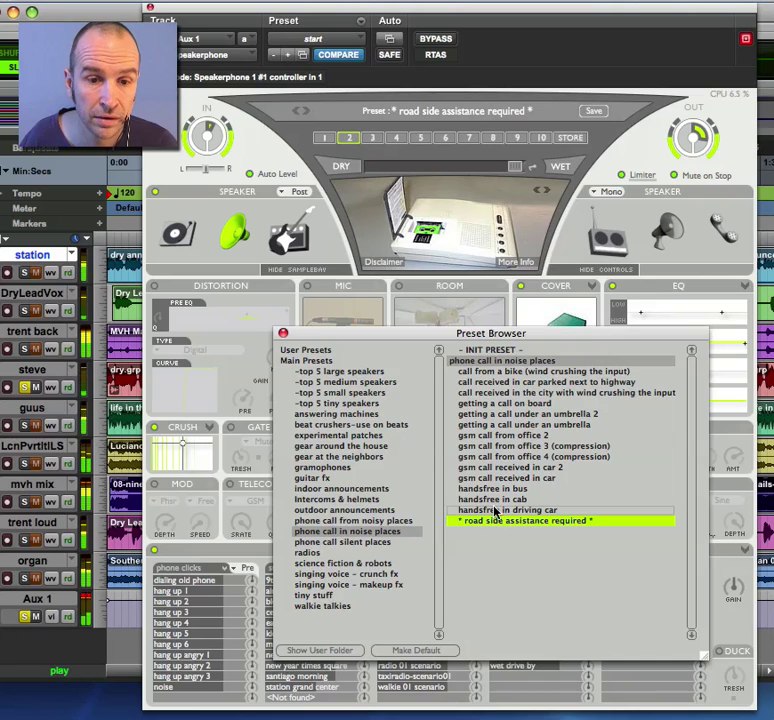
{"action": "left_click", "coordinate": [493, 500]}
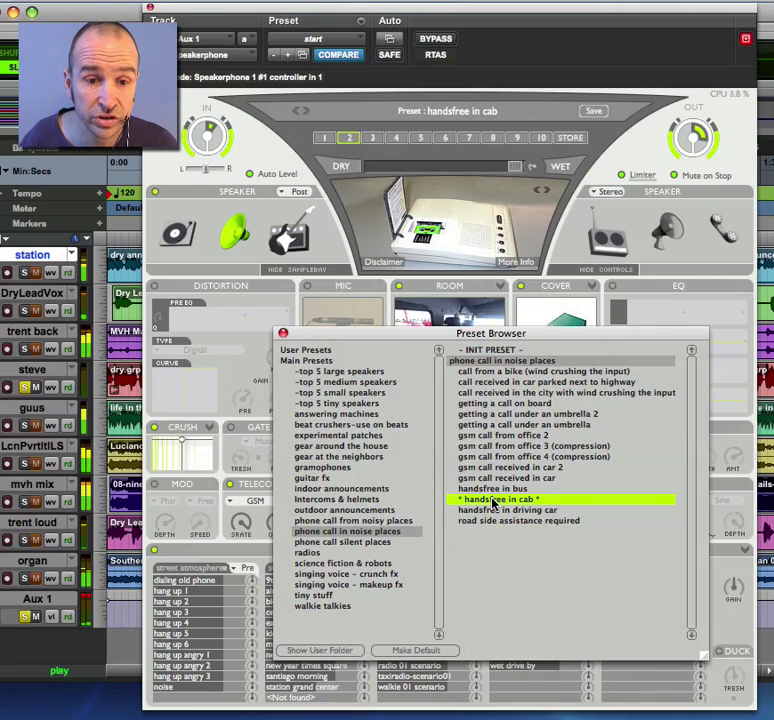
{"action": "left_click", "coordinate": [284, 333]}
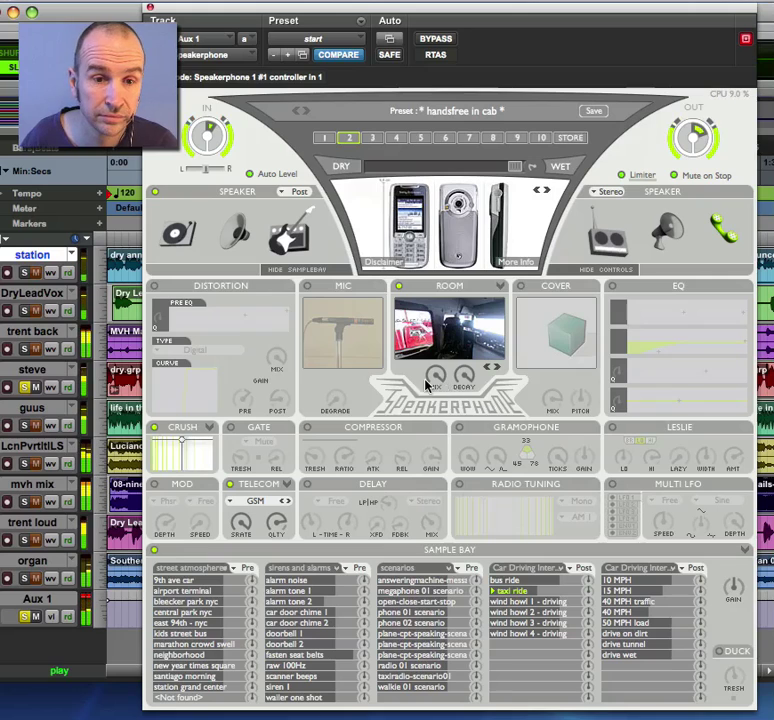
- Move the solo to the track directly below the soloed voice track and recall snapshot 3
{"action": "mouse_move", "coordinate": [407, 385]}
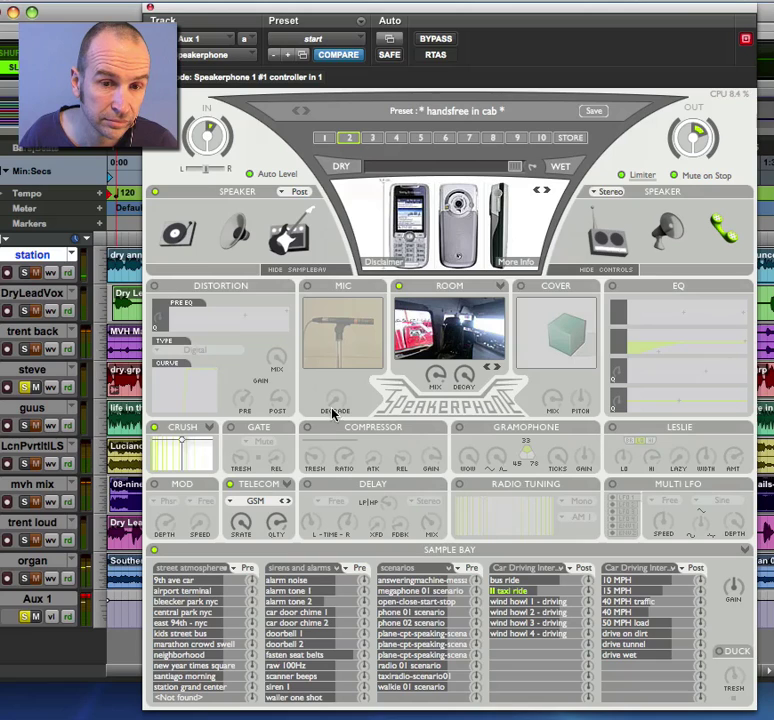
{"action": "left_click", "coordinate": [25, 425]}
{"action": "left_click", "coordinate": [25, 389]}
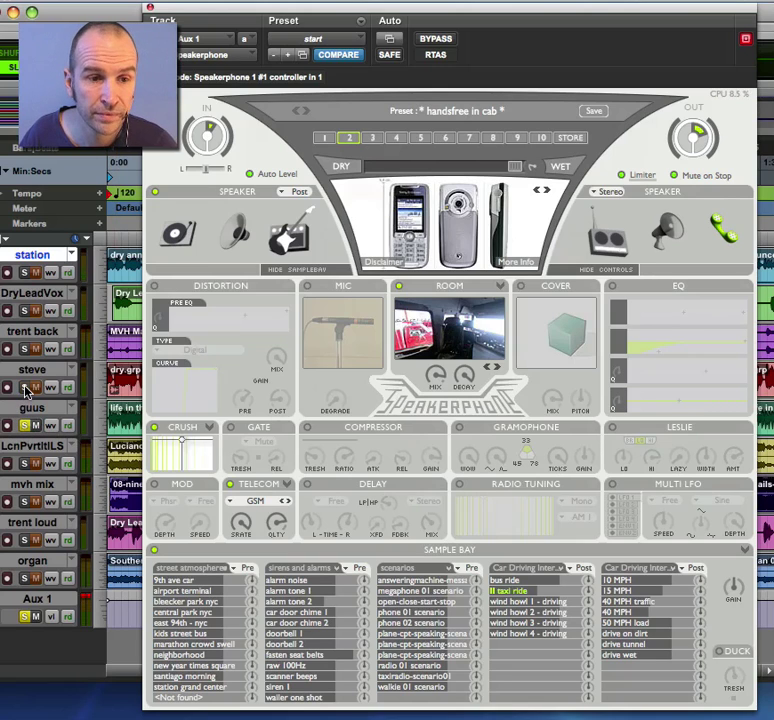
{"action": "left_click", "coordinate": [370, 141]}
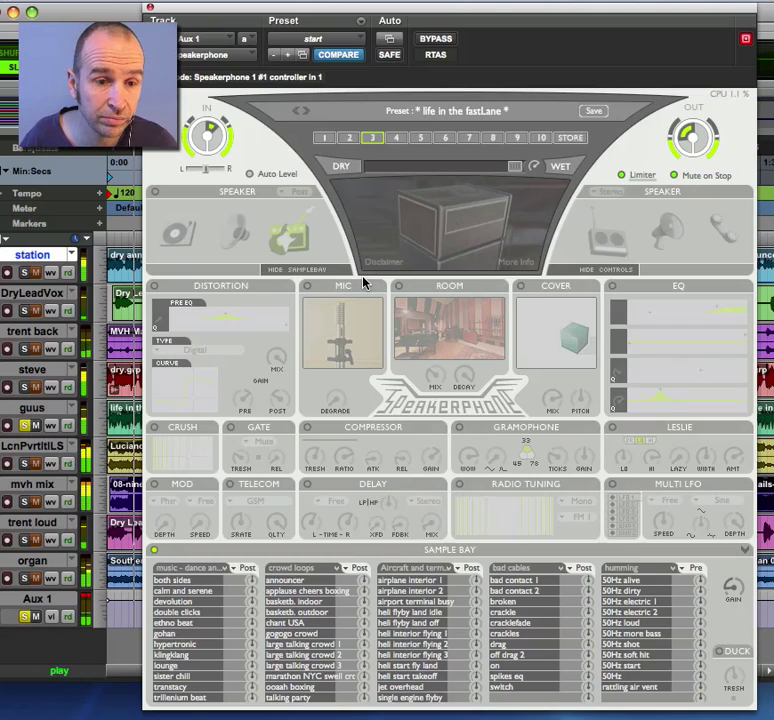
- Turn on the guitar amp speaker and audition the vintage 1959 Fender Bassman mic 1.5 m dpa and 1959 Marshall SLP in2 mic 1.5 m dpa
{"action": "left_click", "coordinate": [316, 238]}
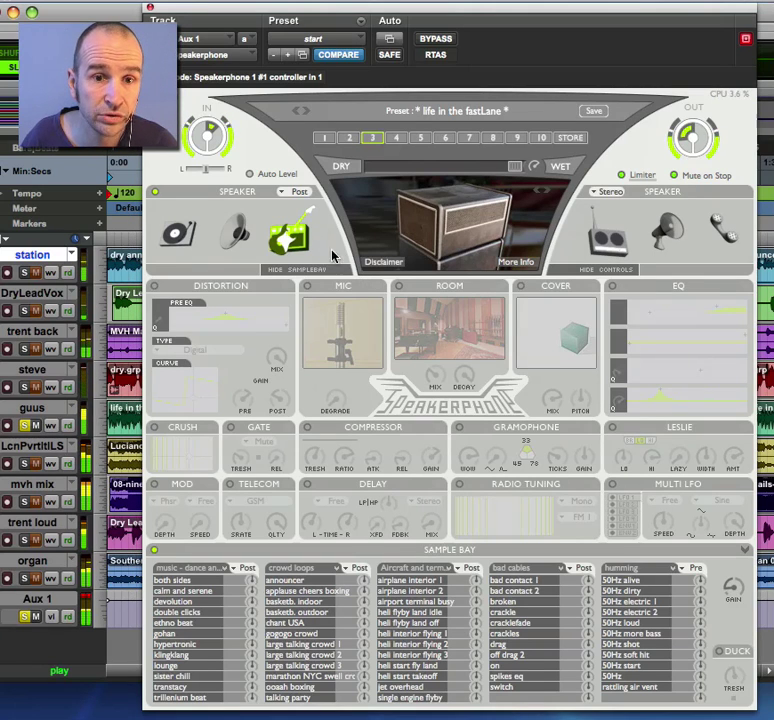
{"action": "left_click", "coordinate": [303, 245]}
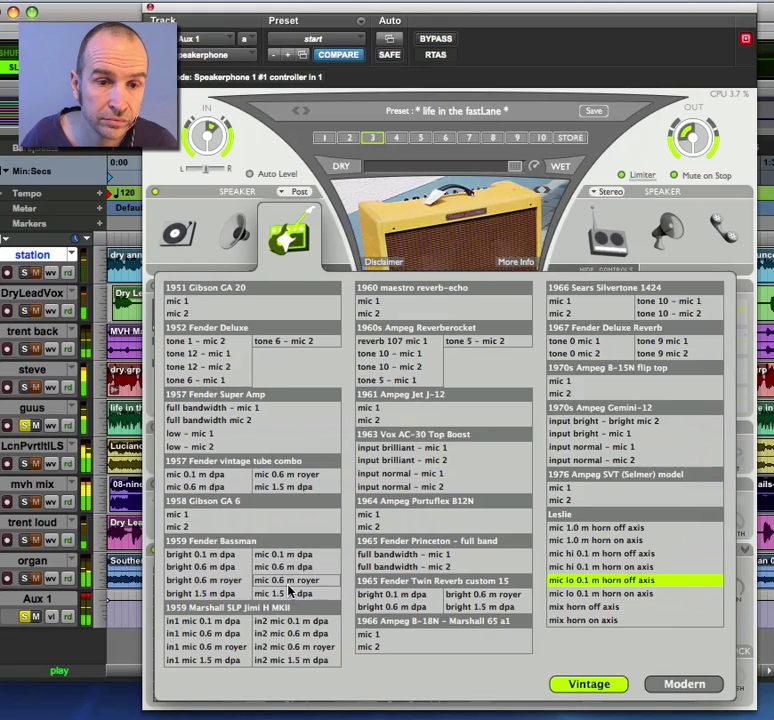
{"action": "left_click", "coordinate": [292, 595]}
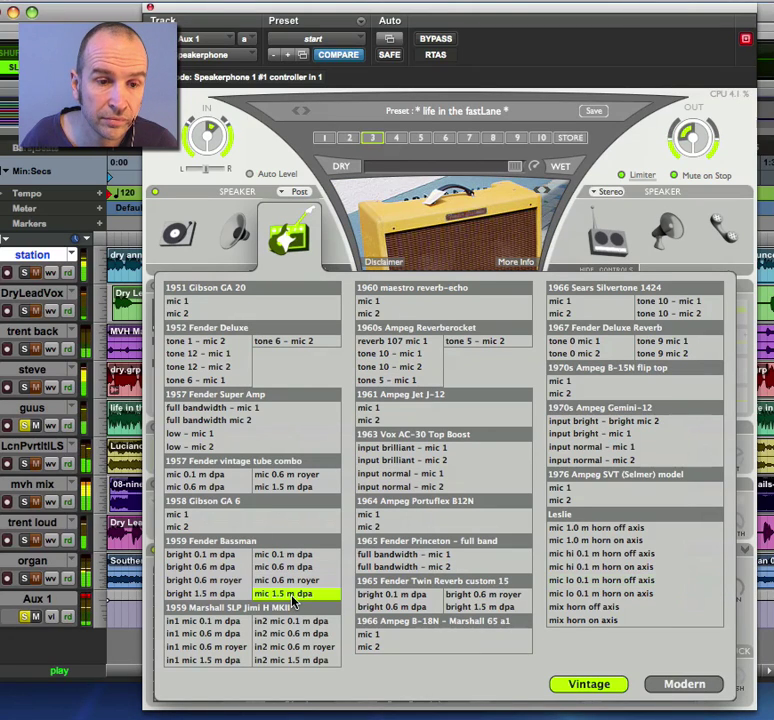
{"action": "left_click", "coordinate": [298, 661]}
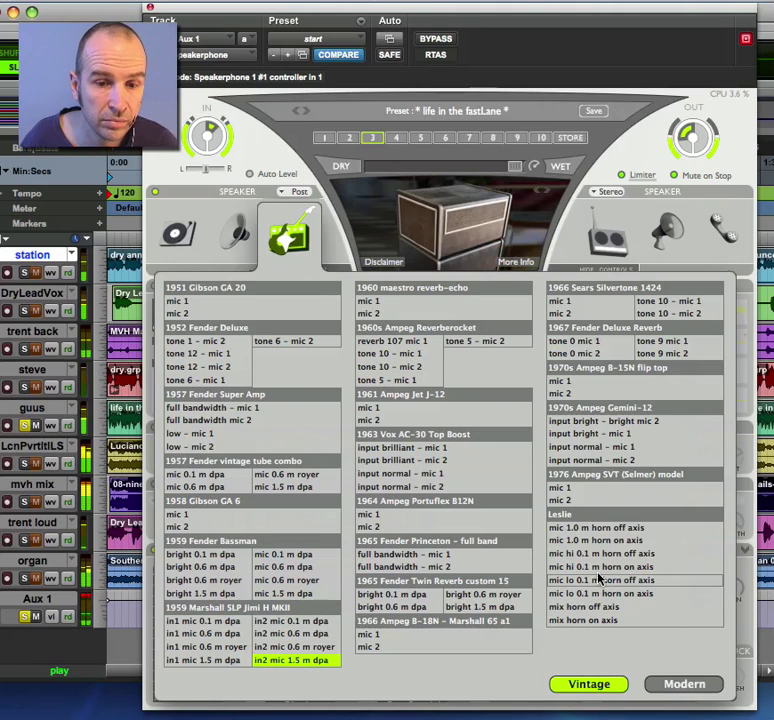
- Audition the modern Fender Deluxe Hot Rod, Koch Powertone 2 and Hiwatt Custom 100 amps, and choose the 2004 Orange Rockerverb 50 combo mic 0.6 m dpa
{"action": "left_click", "coordinate": [697, 688]}
{"action": "left_click", "coordinate": [309, 449]}
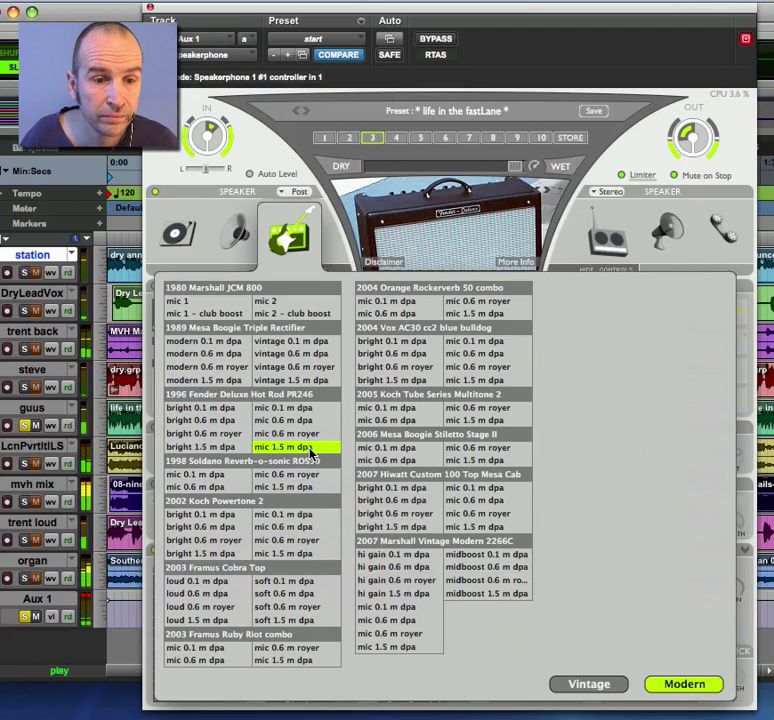
{"action": "left_click", "coordinate": [309, 554]}
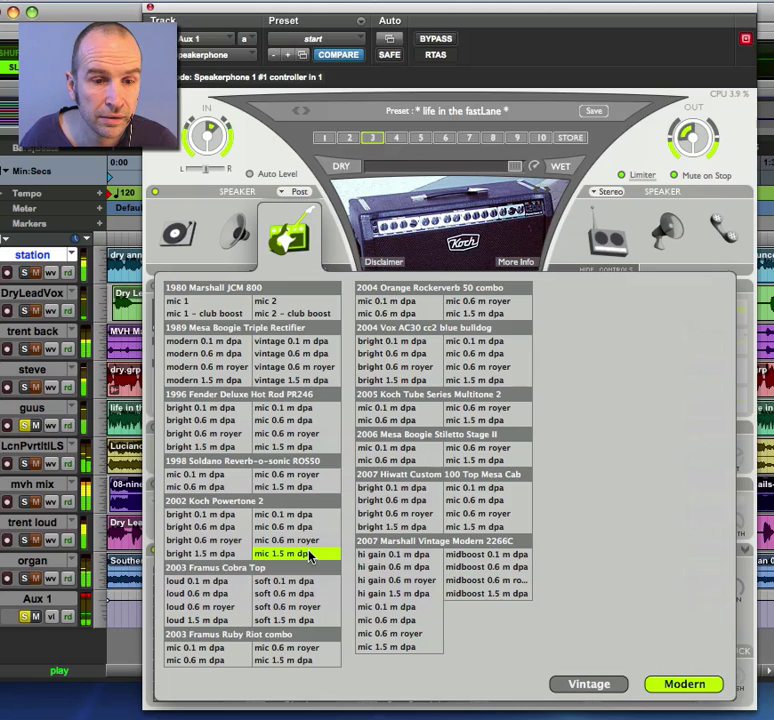
{"action": "left_click", "coordinate": [463, 529]}
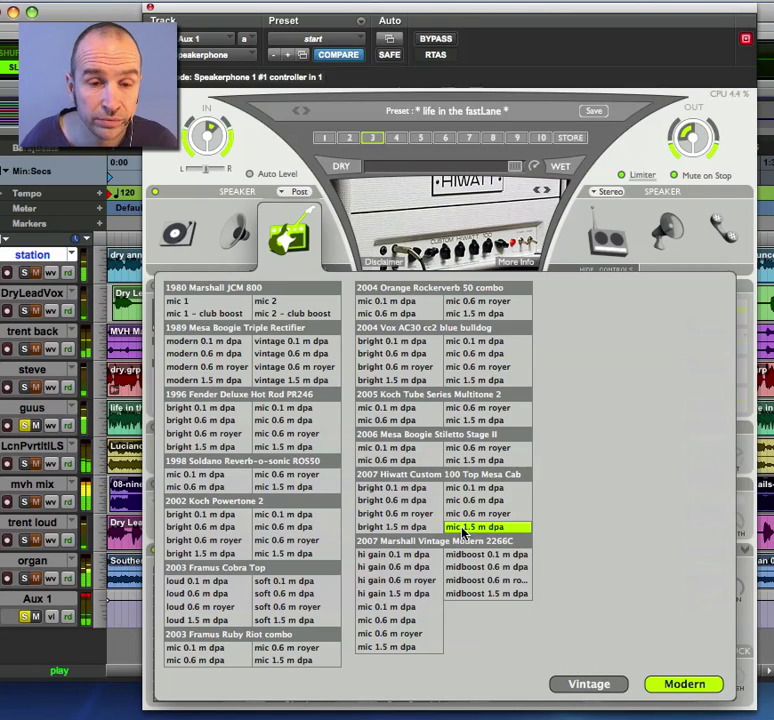
{"action": "left_click", "coordinate": [400, 315]}
{"action": "left_click", "coordinate": [295, 250]}
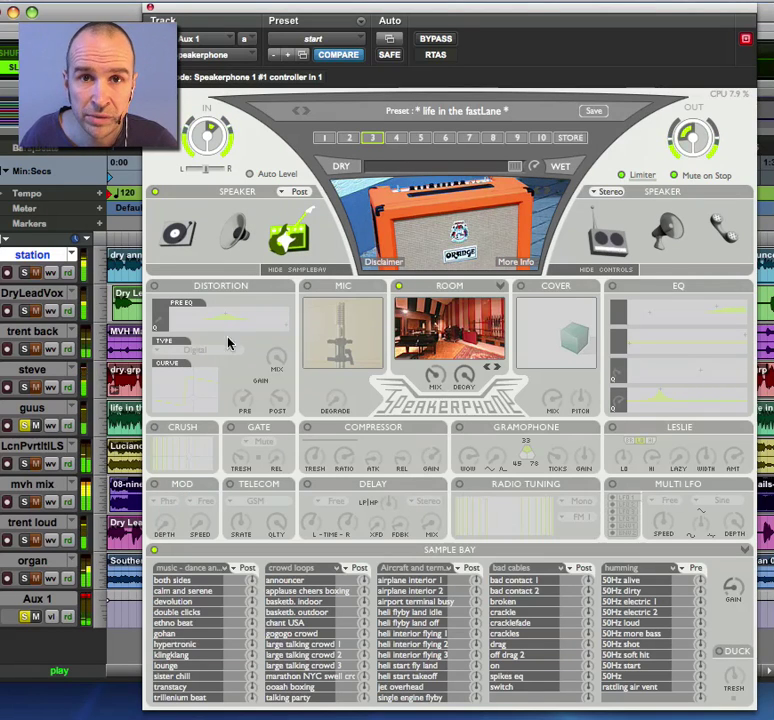
- Enable the Distortion module and switch the guitar speaker to the vintage Leslie mic lo 0.1 m horn off axis
{"action": "left_click", "coordinate": [155, 289]}
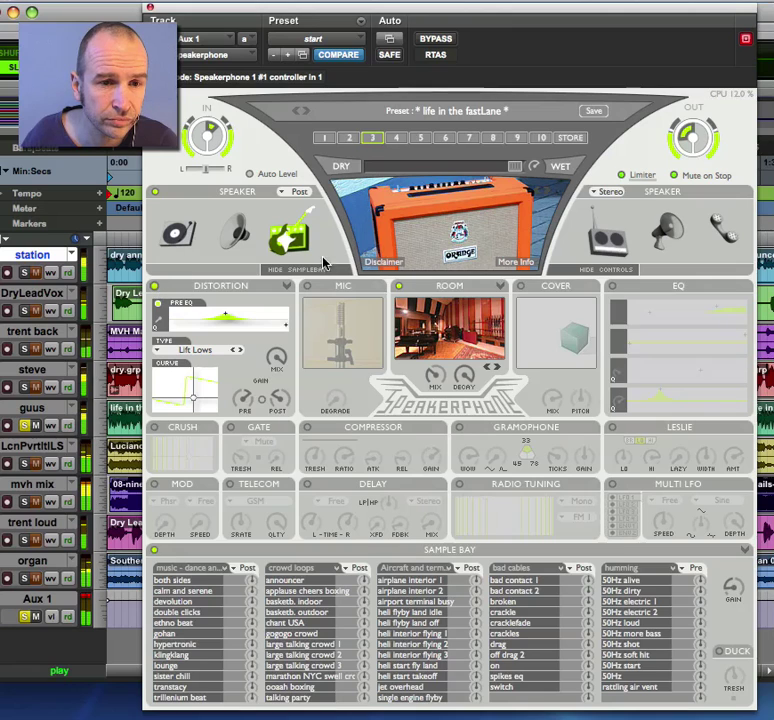
{"action": "left_click", "coordinate": [290, 238]}
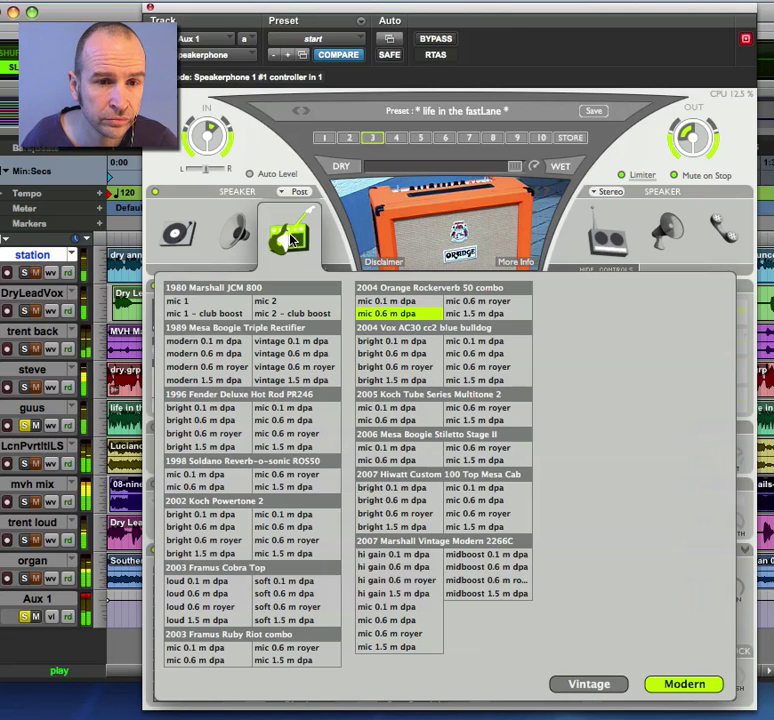
{"action": "left_click", "coordinate": [580, 685]}
{"action": "left_click", "coordinate": [603, 582]}
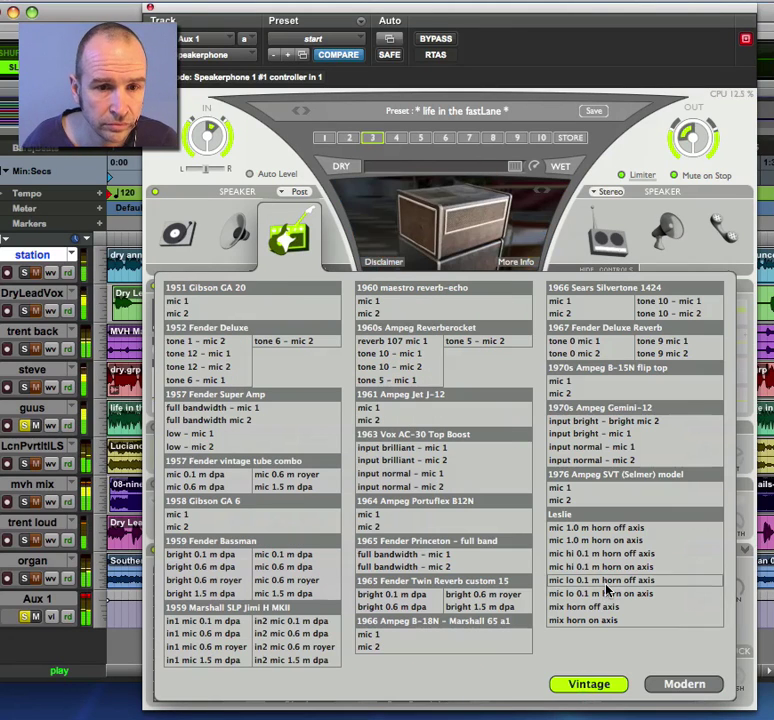
{"action": "left_click", "coordinate": [606, 586]}
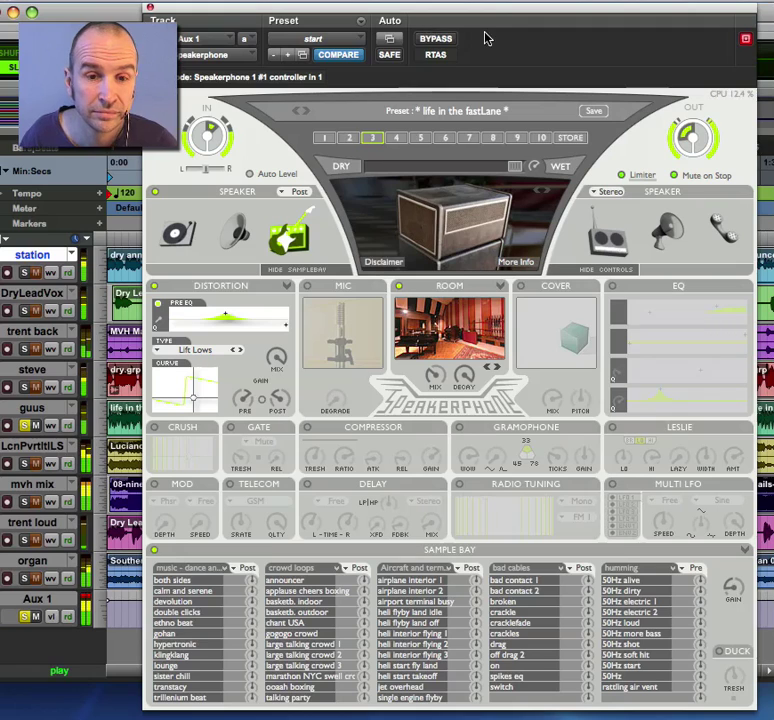
- Compare the guitar speaker and distortion sound with the effect bypassed and active
{"action": "left_click", "coordinate": [447, 43]}
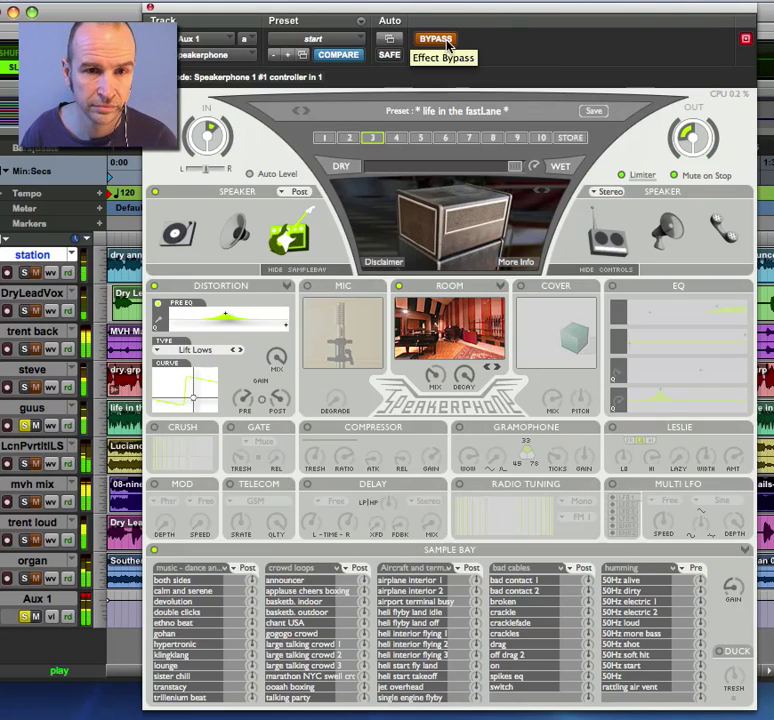
{"action": "left_click", "coordinate": [447, 43]}
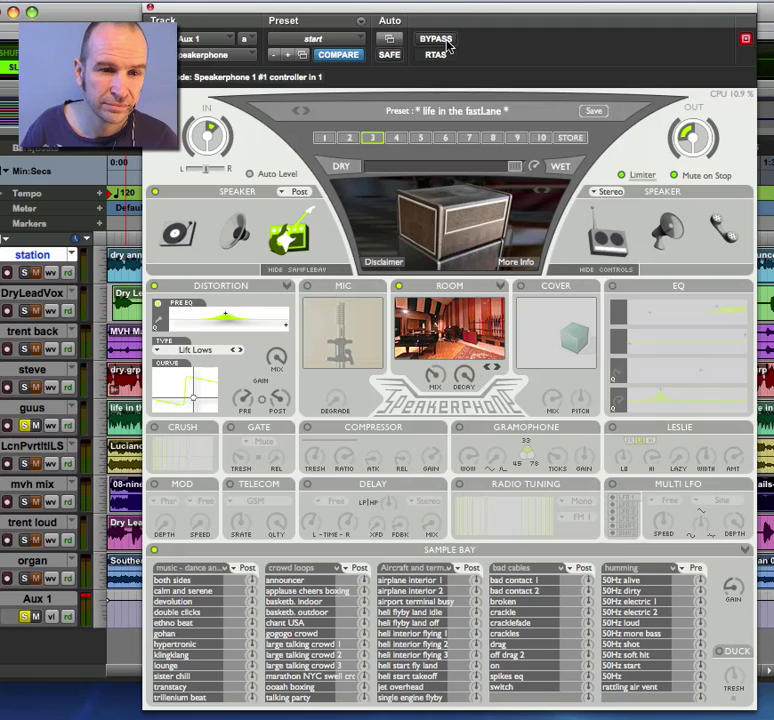
- Recall snapshot 4, move the solo to the Italian Love Songs track, and play it through the Gramophone module
{"action": "left_click", "coordinate": [398, 143]}
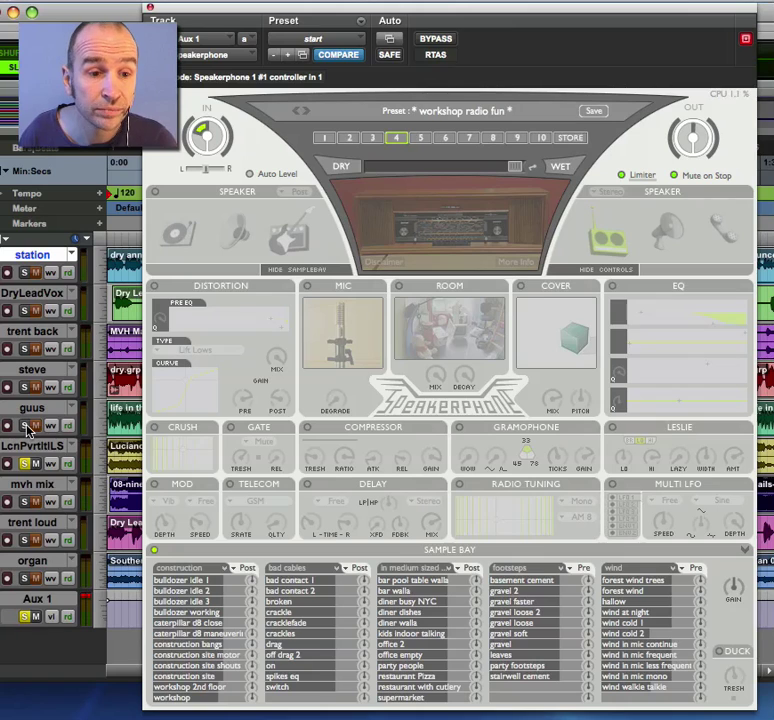
{"action": "left_click", "coordinate": [72, 446]}
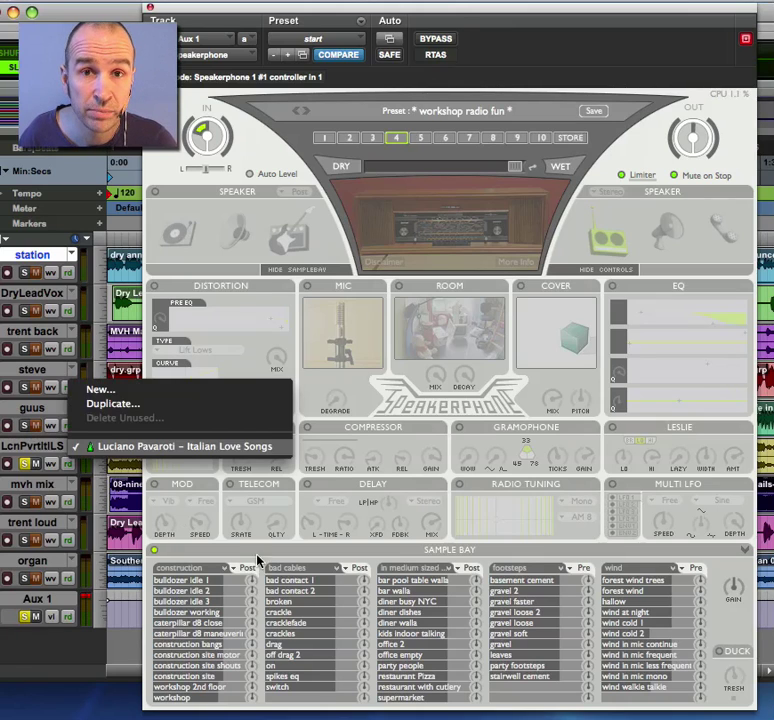
{"action": "left_click", "coordinate": [462, 431]}
{"action": "left_click", "coordinate": [460, 428]}
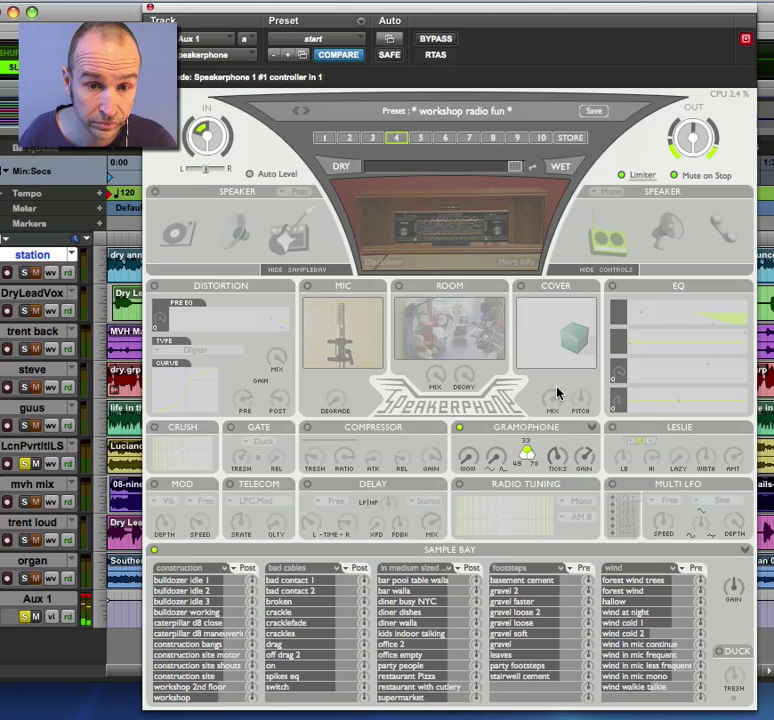
{"action": "key", "text": "space"}
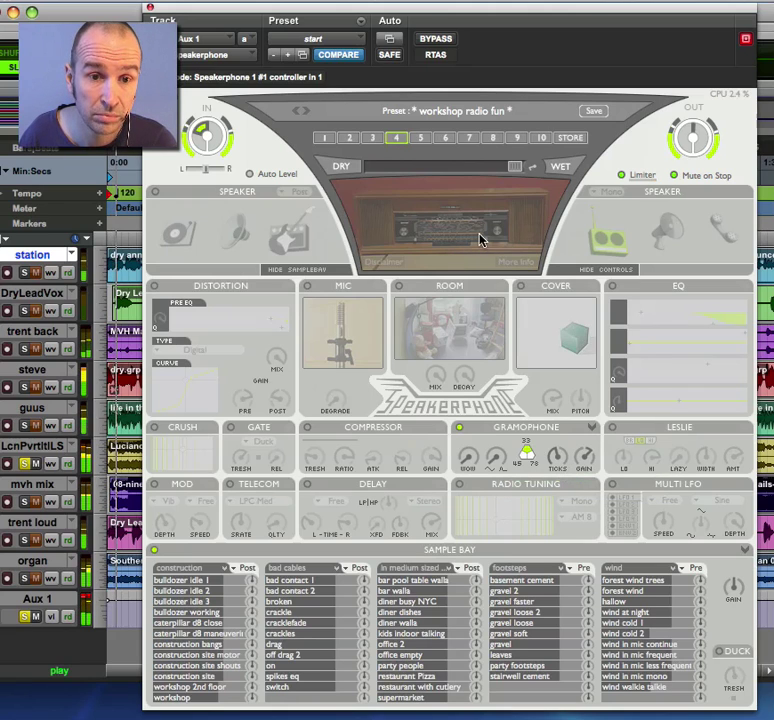
- Turn on the radio speaker, audition Philips B5X94A, Philips BX 201 and Yupiteru MVT 7100, and choose the tiny radio Streamliner
{"action": "left_click", "coordinate": [480, 240]}
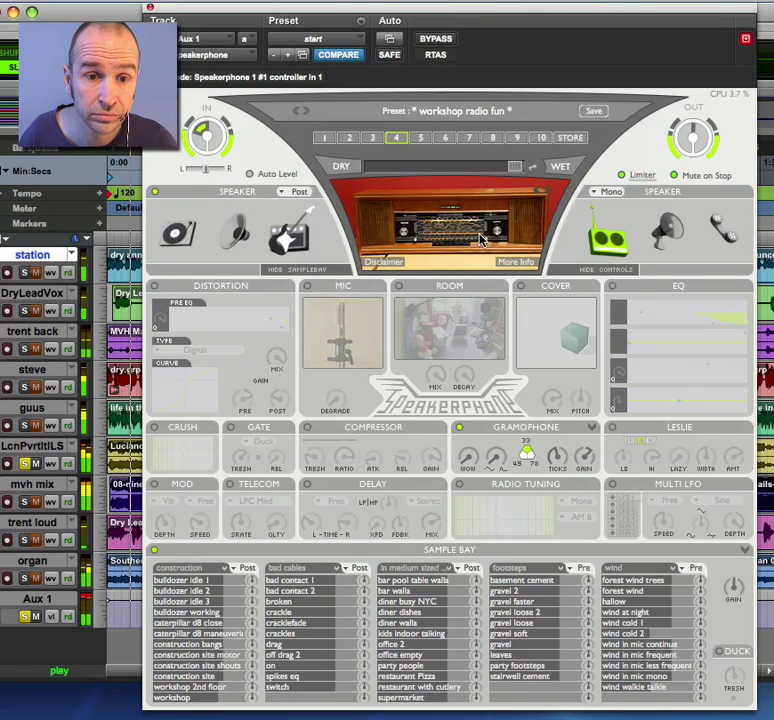
{"action": "left_click", "coordinate": [615, 240]}
{"action": "left_click", "coordinate": [428, 396]}
{"action": "left_click", "coordinate": [272, 424]}
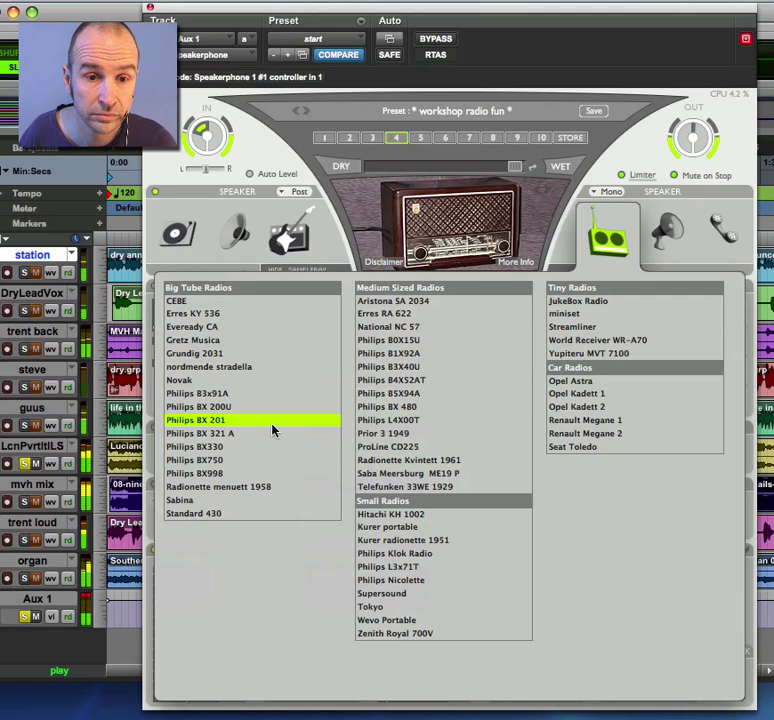
{"action": "left_click", "coordinate": [587, 354]}
{"action": "left_click", "coordinate": [584, 330]}
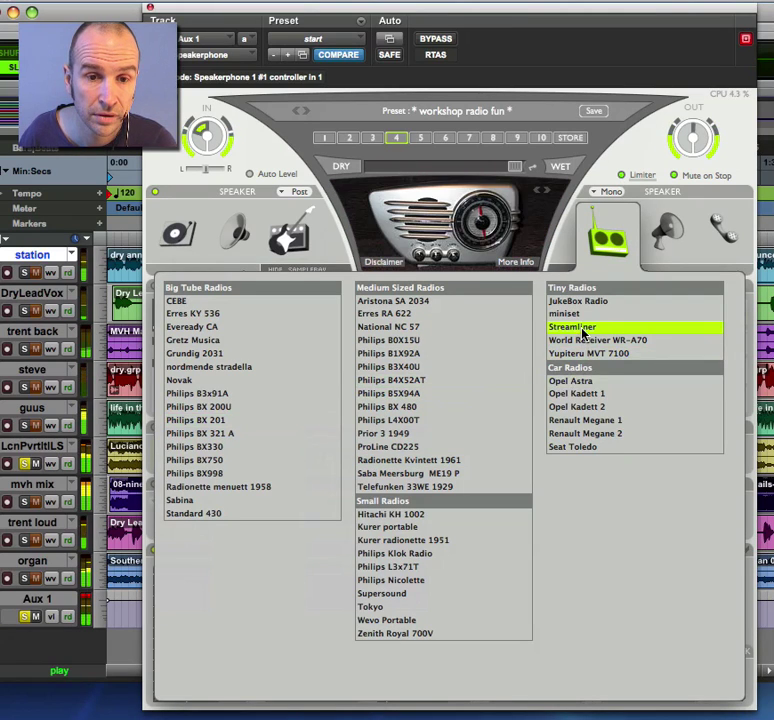
{"action": "left_click", "coordinate": [582, 331]}
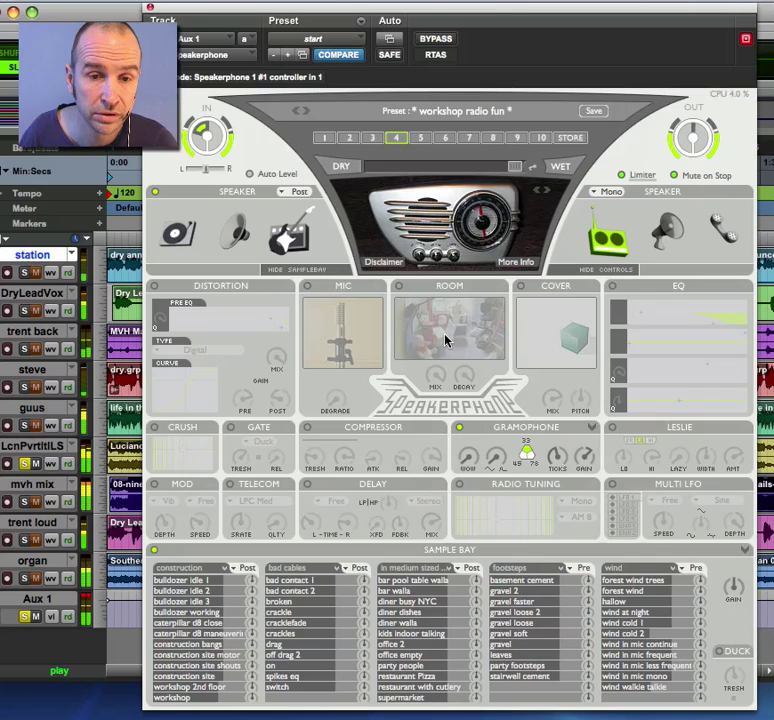
- Enable the Digital distortion and raise the control point of its curve
{"action": "left_click", "coordinate": [156, 287]}
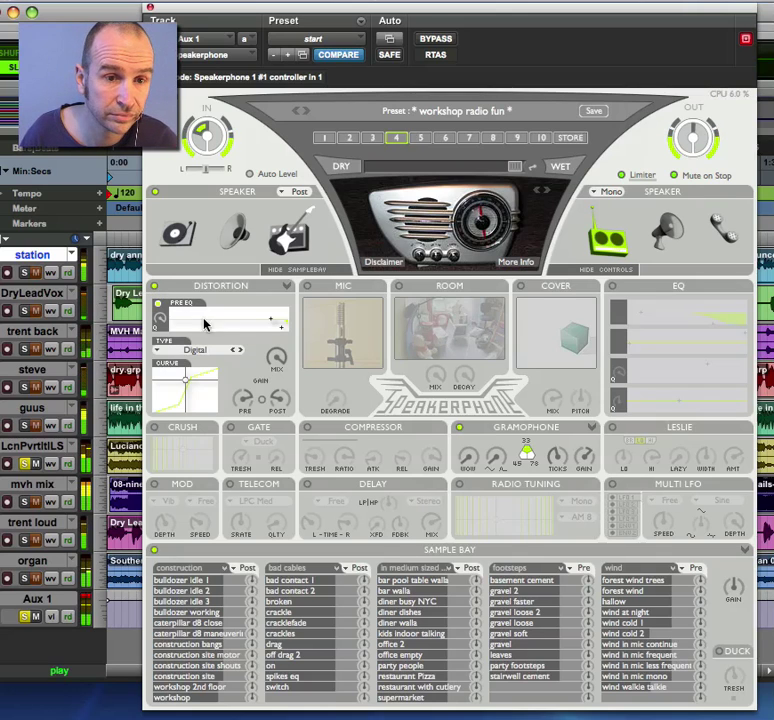
{"action": "left_click_drag", "start_coordinate": [196, 383], "coordinate": [195, 368]}
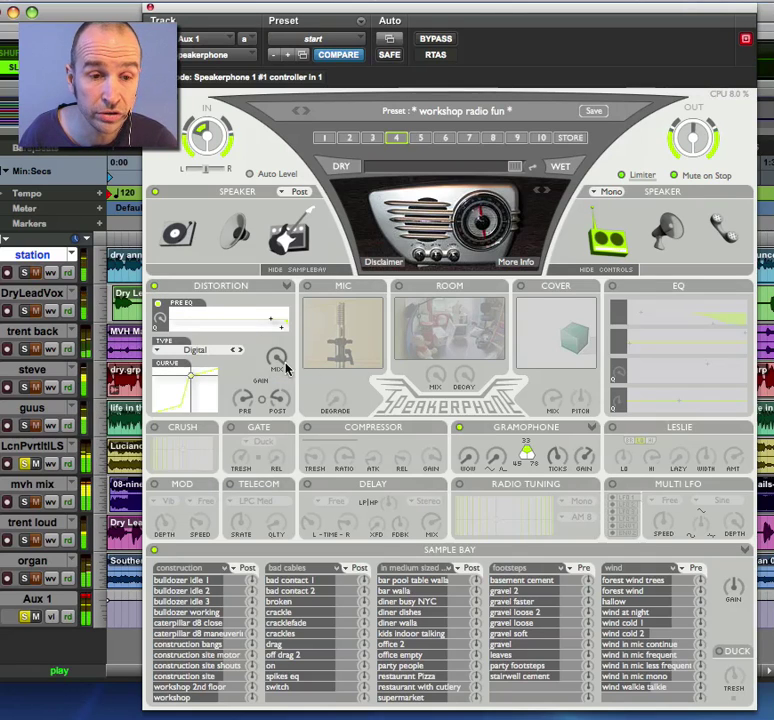
- Turn on the Room module and switch its space to Office
{"action": "left_click", "coordinate": [455, 349]}
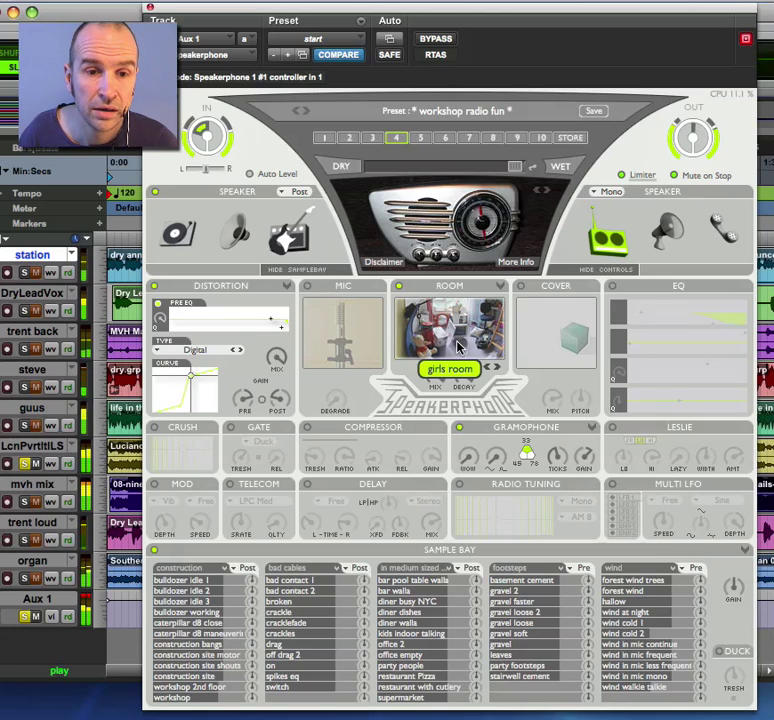
{"action": "left_click", "coordinate": [450, 369]}
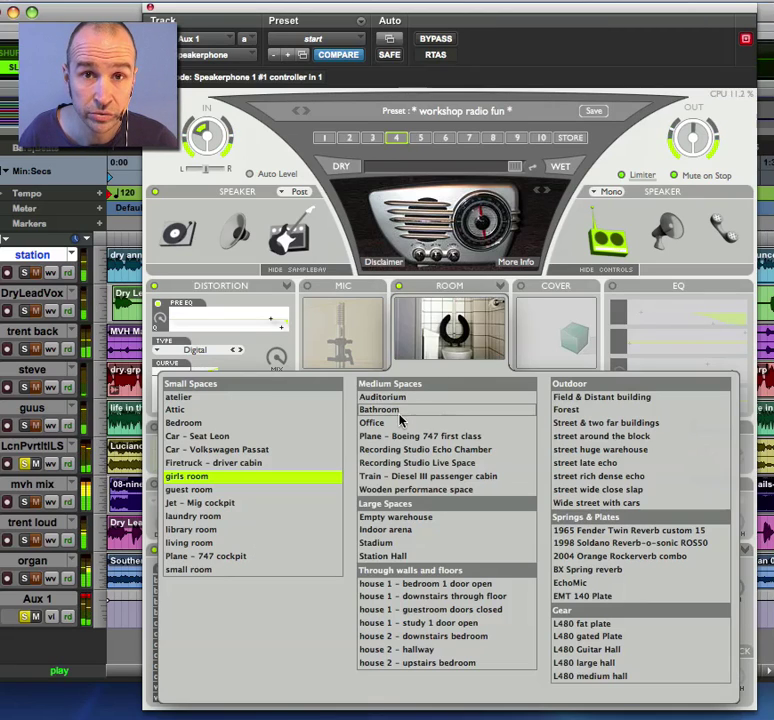
{"action": "left_click", "coordinate": [398, 425]}
{"action": "left_click", "coordinate": [398, 426]}
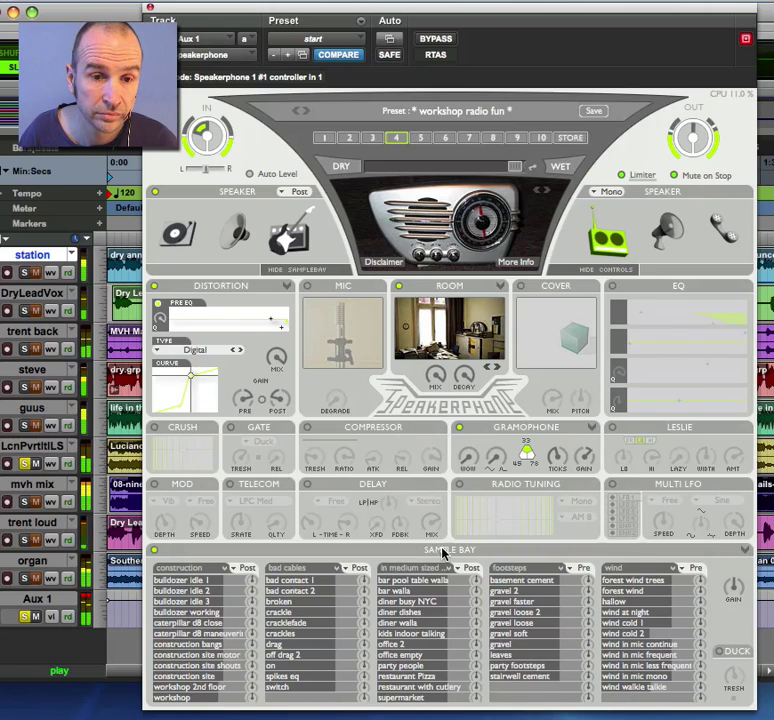
- Start the diner busy NYC background sample and compare the fully dry signal with the fully wet one
{"action": "left_click", "coordinate": [440, 602]}
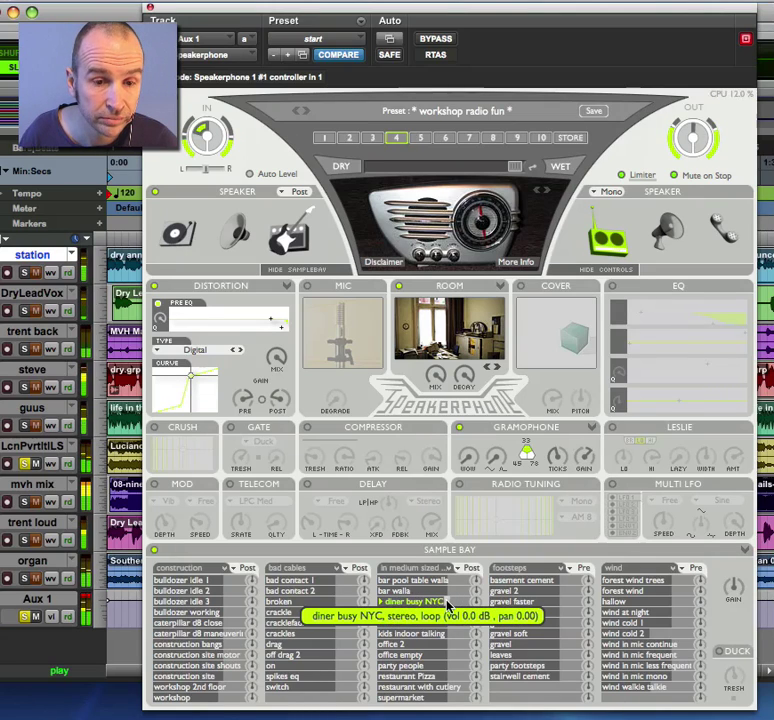
{"action": "scroll", "coordinate": [447, 604], "scroll_direction": "up", "scroll_amount": 2}
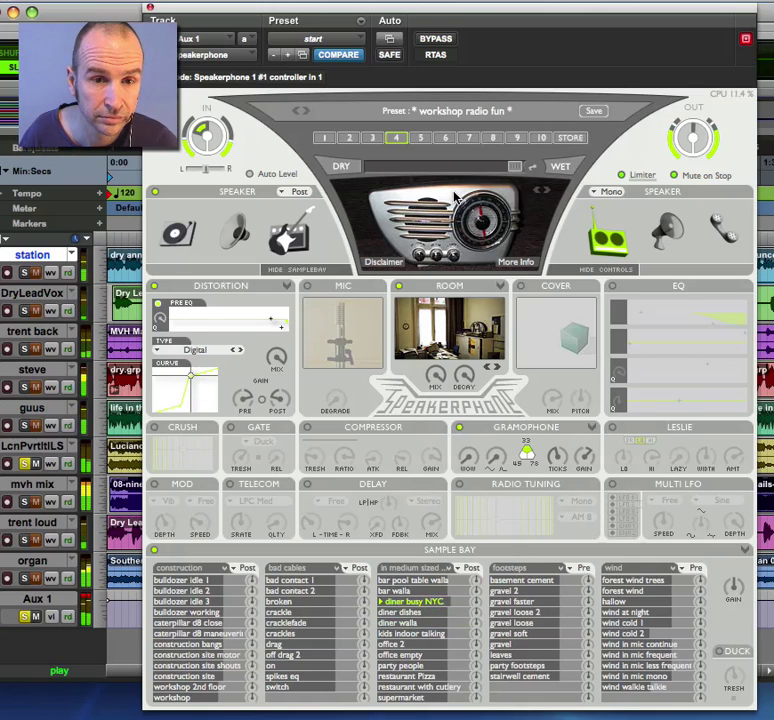
{"action": "left_click", "coordinate": [342, 172]}
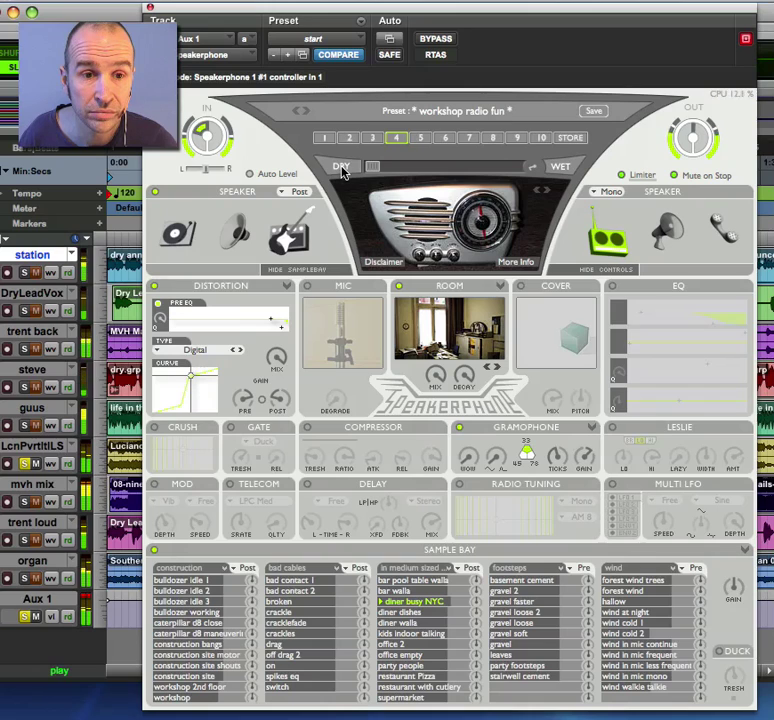
{"action": "left_click", "coordinate": [562, 169]}
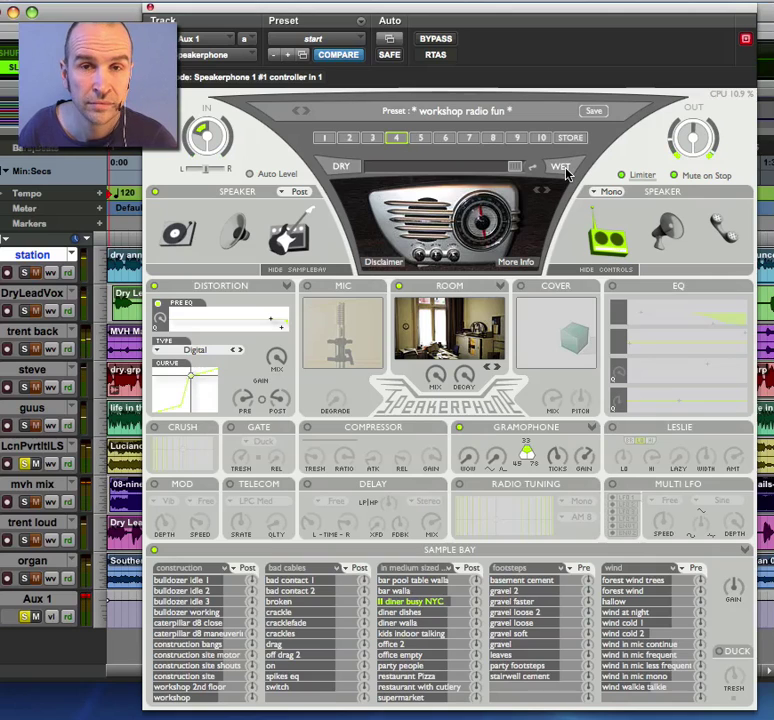
- Recall snapshot 7, move the solo to the mvh mix track and play it
{"action": "left_click", "coordinate": [469, 138]}
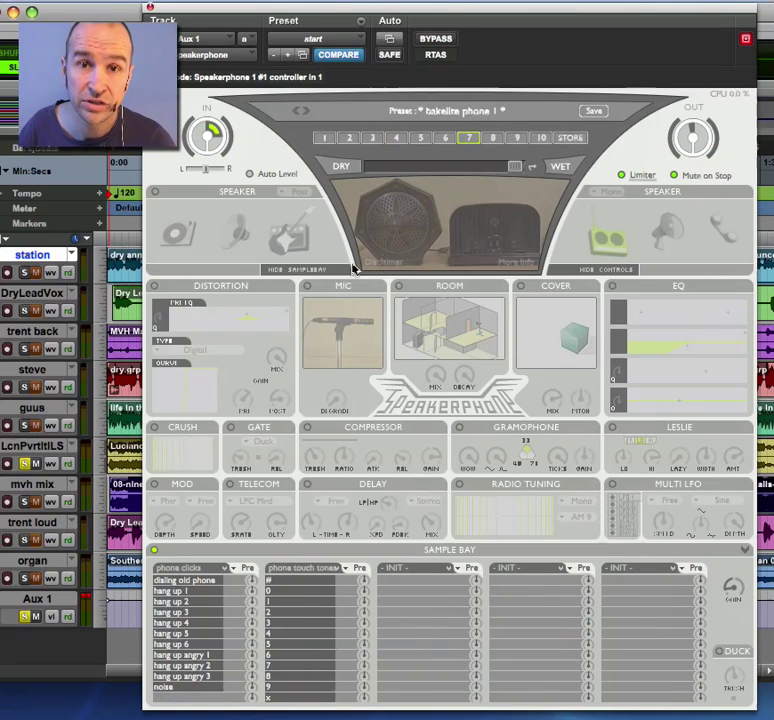
{"action": "left_click", "coordinate": [25, 464]}
{"action": "key", "text": "space"}
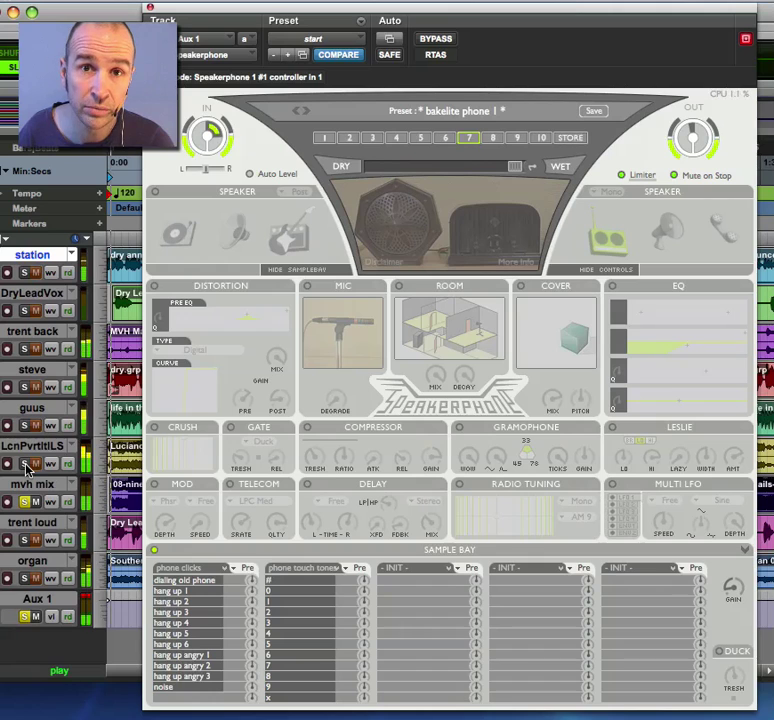
- Turn on the radio speaker and choose the big tube radio Grundig 2031
{"action": "left_click", "coordinate": [412, 232]}
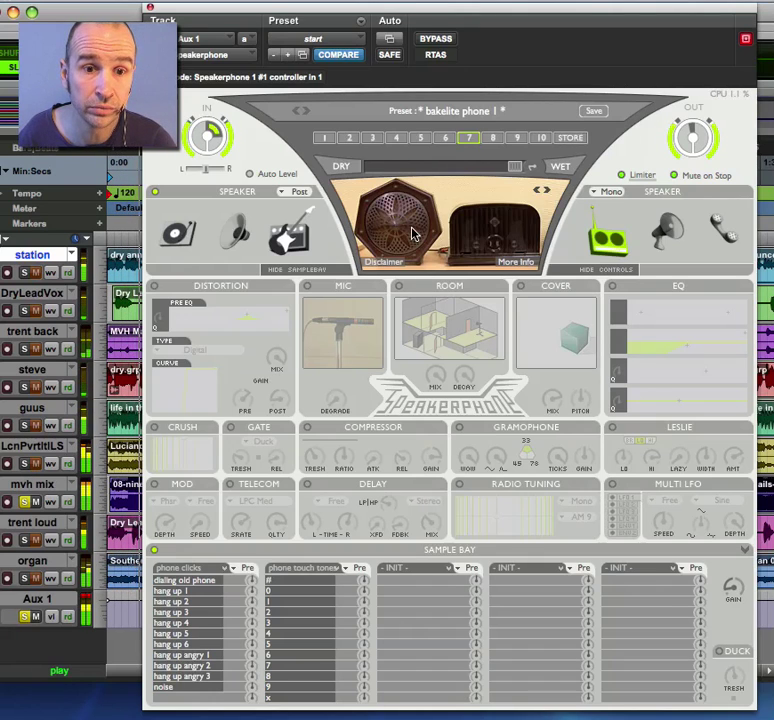
{"action": "left_click", "coordinate": [593, 245]}
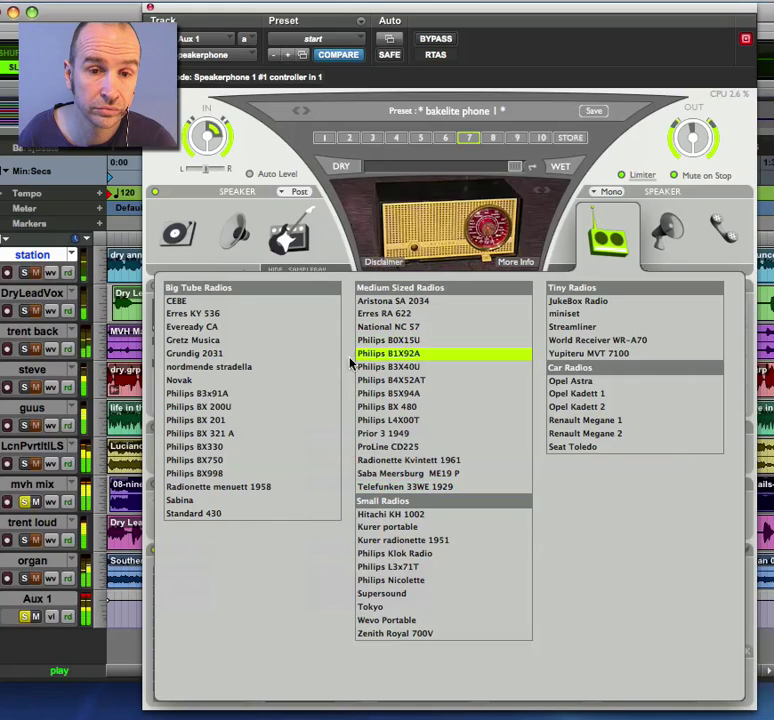
{"action": "left_click", "coordinate": [212, 359]}
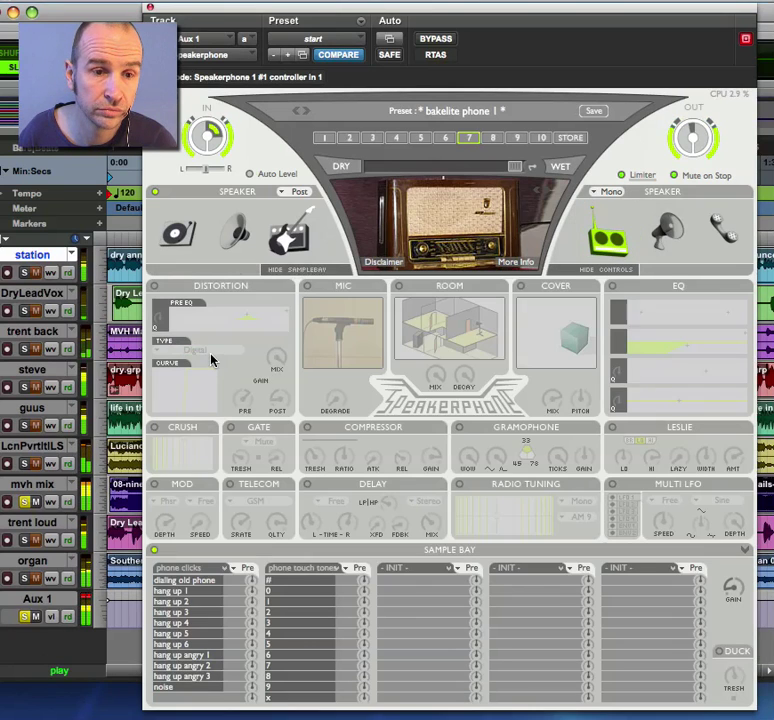
- Turn on the Room module, audition house 1 – guestroom doors closed, and choose house 1 – downstairs through floor
{"action": "left_click", "coordinate": [457, 347]}
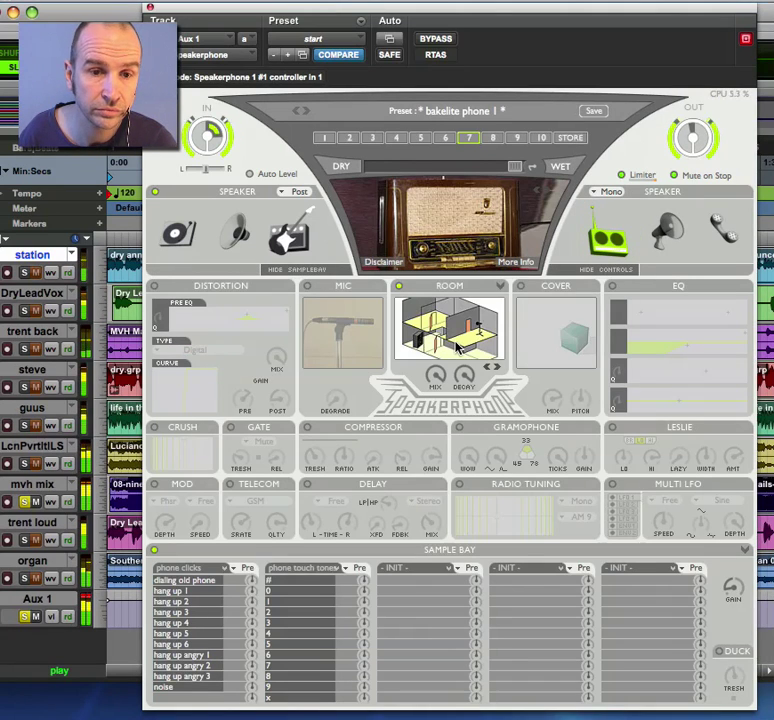
{"action": "left_click", "coordinate": [457, 347]}
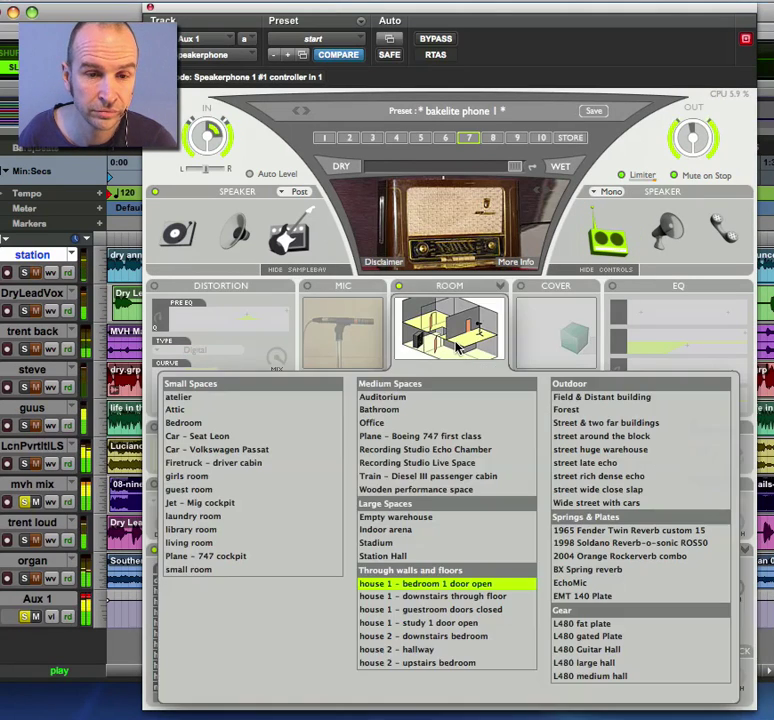
{"action": "left_click", "coordinate": [471, 614]}
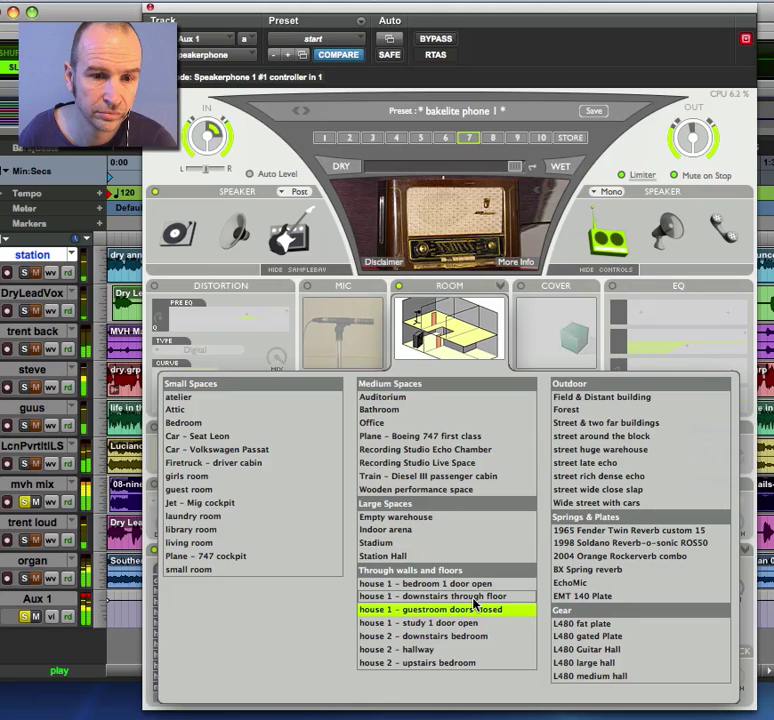
{"action": "left_click", "coordinate": [473, 598]}
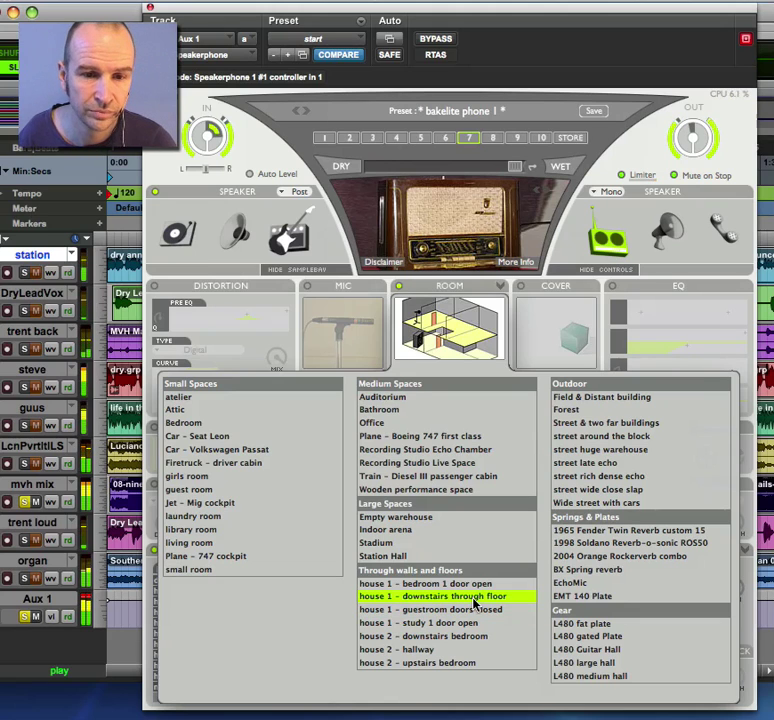
{"action": "left_click", "coordinate": [470, 343]}
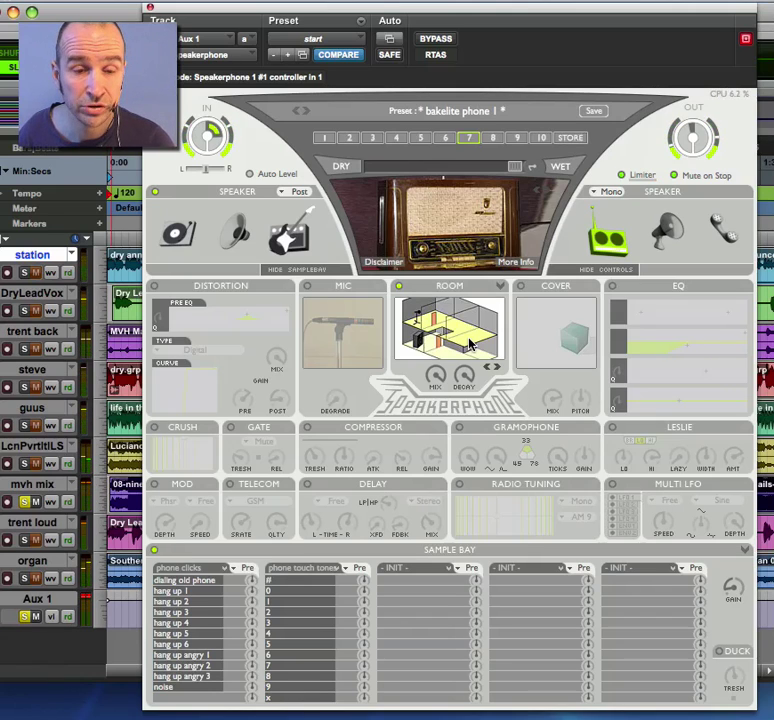
- Recall snapshot 5 with Mute on Stop off and move the solo to the voice track directly above organ
{"action": "left_click", "coordinate": [421, 138]}
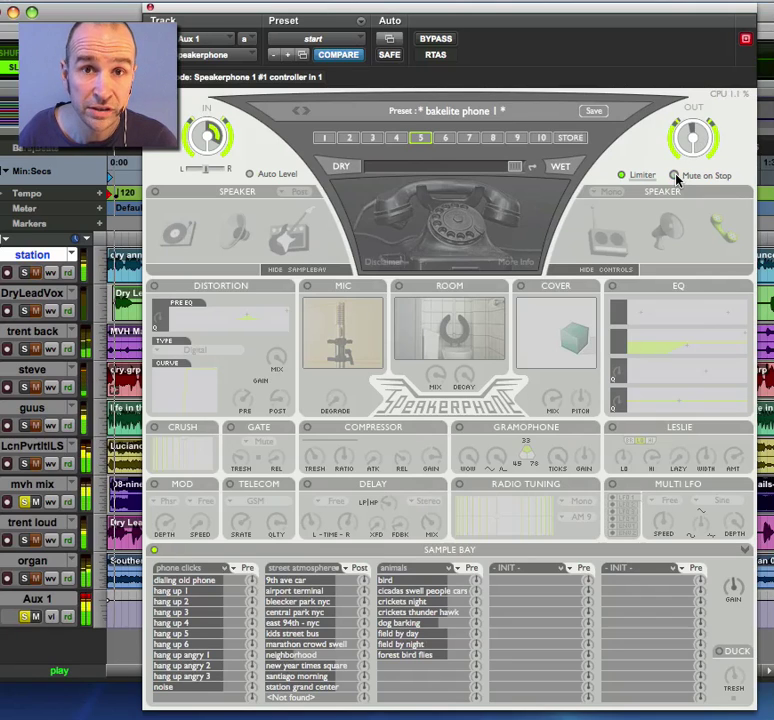
{"action": "left_click", "coordinate": [24, 578]}
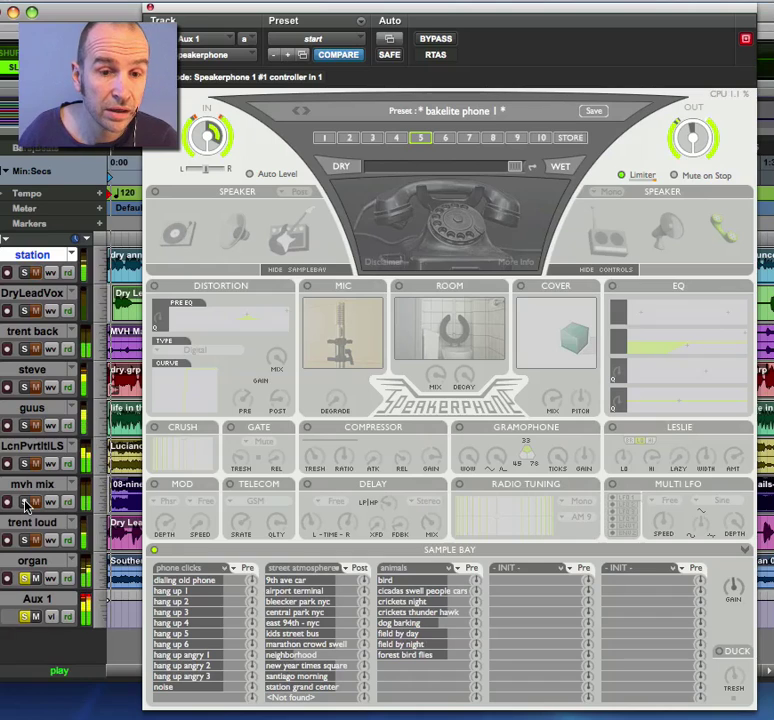
{"action": "left_click", "coordinate": [23, 541]}
{"action": "key", "text": "space"}
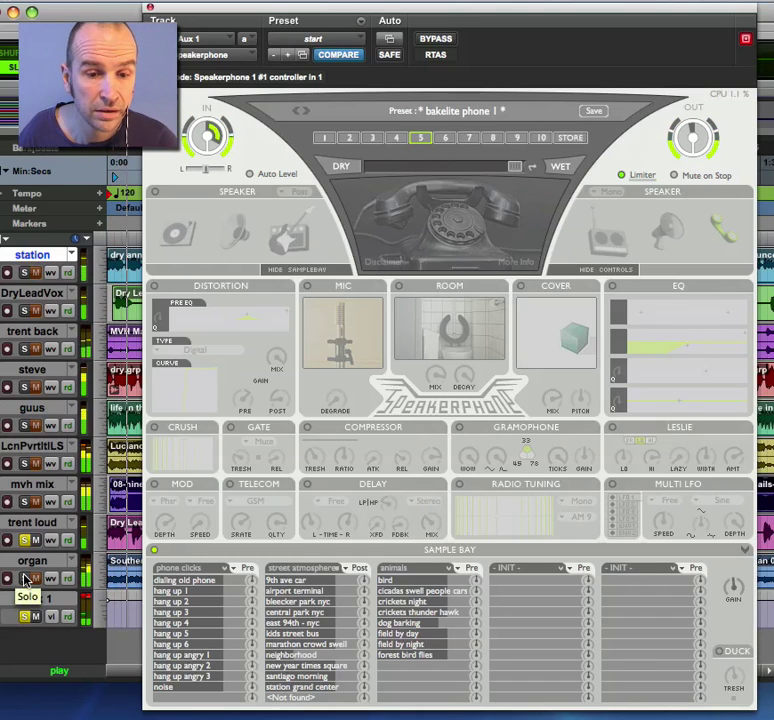
- Start the dog barking sample and turn on the Room module with the outdoor space street huge warehouse
{"action": "left_click", "coordinate": [398, 624]}
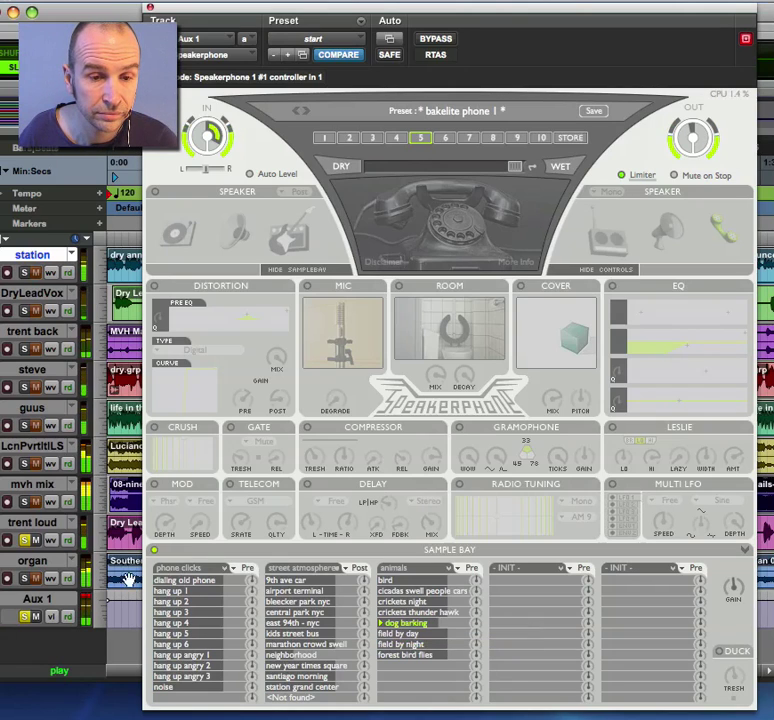
{"action": "left_click", "coordinate": [453, 340]}
{"action": "left_click", "coordinate": [453, 340]}
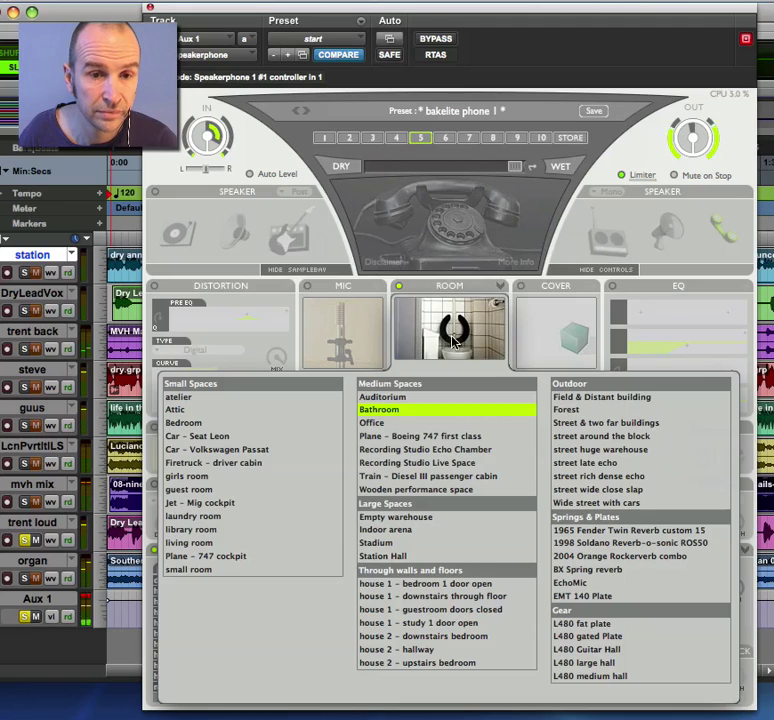
{"action": "left_click", "coordinate": [606, 452]}
{"action": "left_click", "coordinate": [606, 452]}
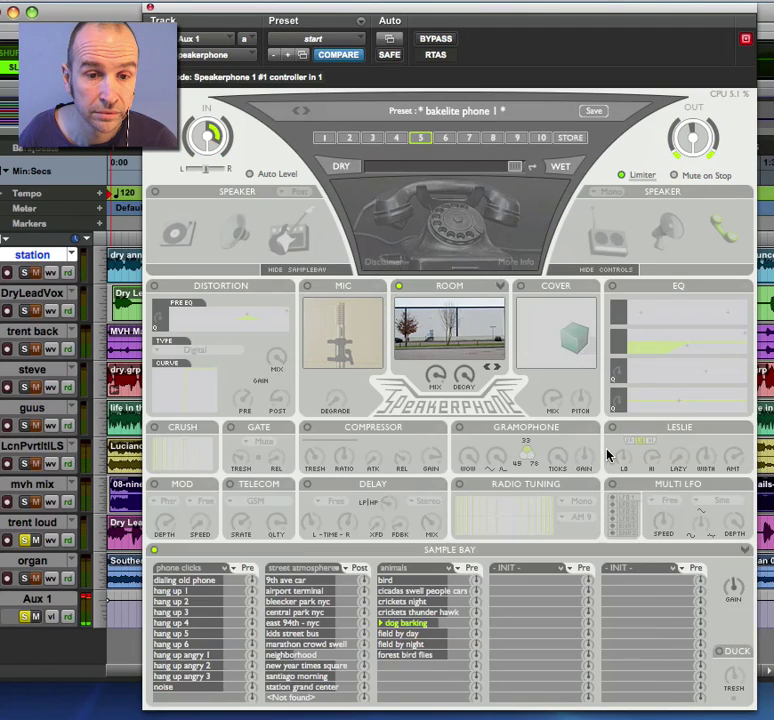
- Set the dog barking sample's volume to about -1.7 dB and adjust the plug-in's input gain during playback
{"action": "left_click", "coordinate": [386, 624]}
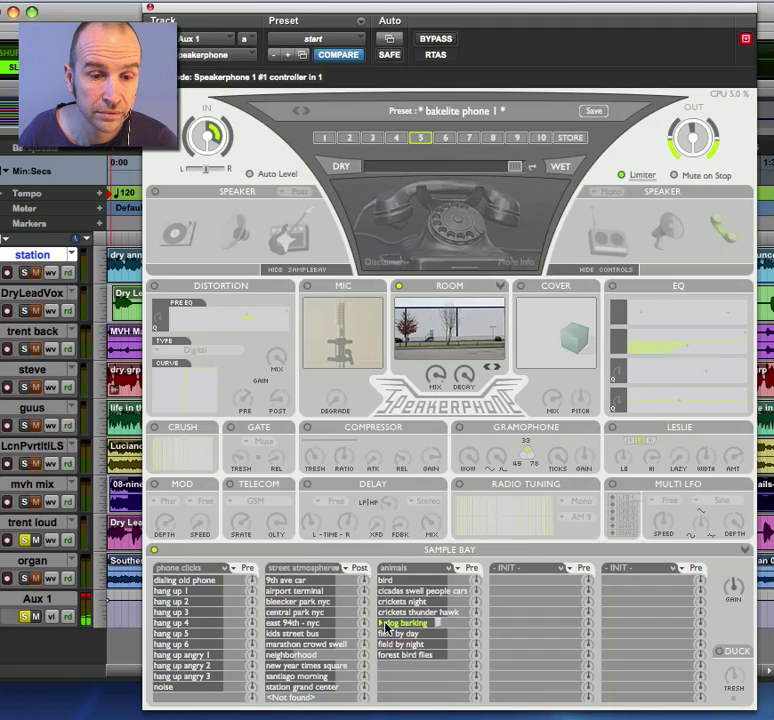
{"action": "left_click_drag", "start_coordinate": [442, 627], "coordinate": [449, 627]}
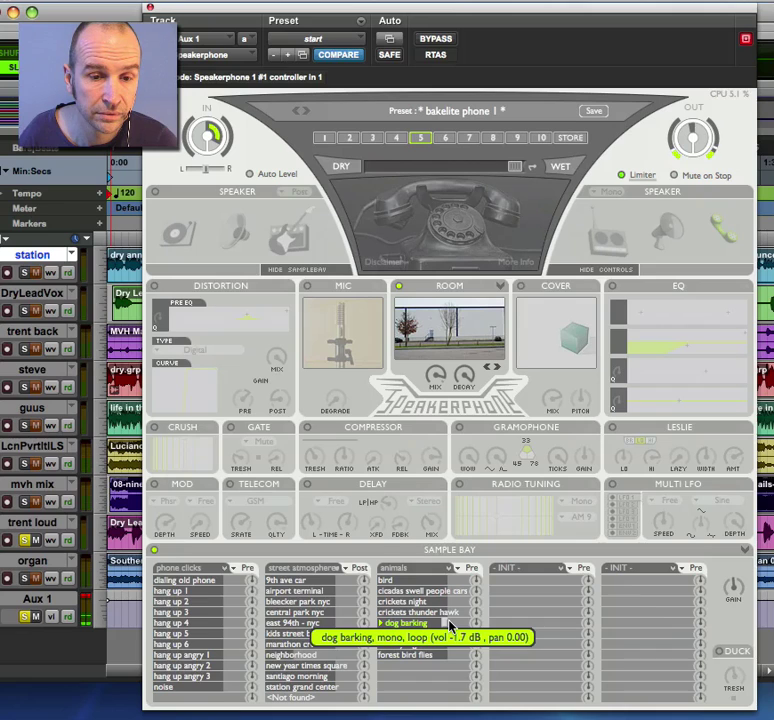
{"action": "key", "text": "space"}
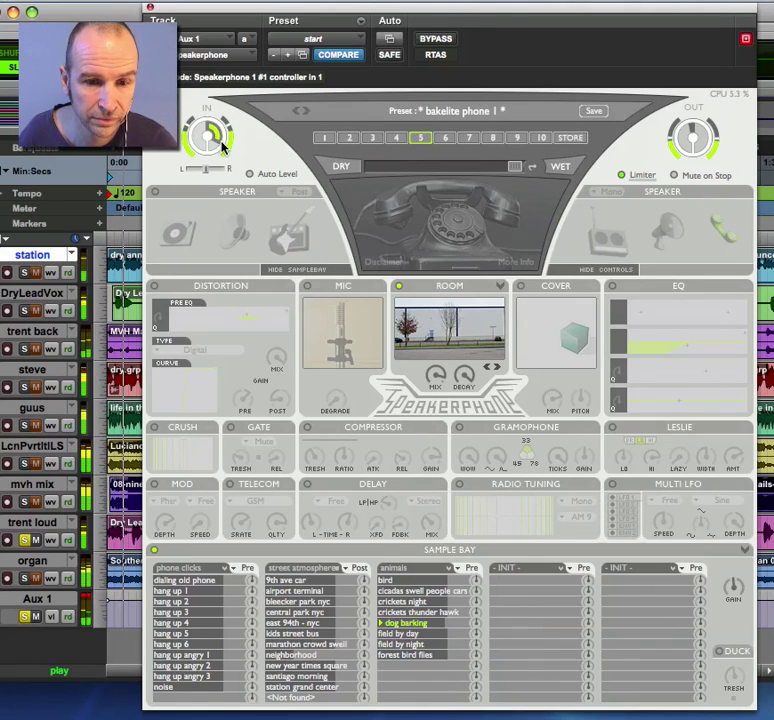
{"action": "left_click_drag", "start_coordinate": [219, 145], "coordinate": [247, 140]}
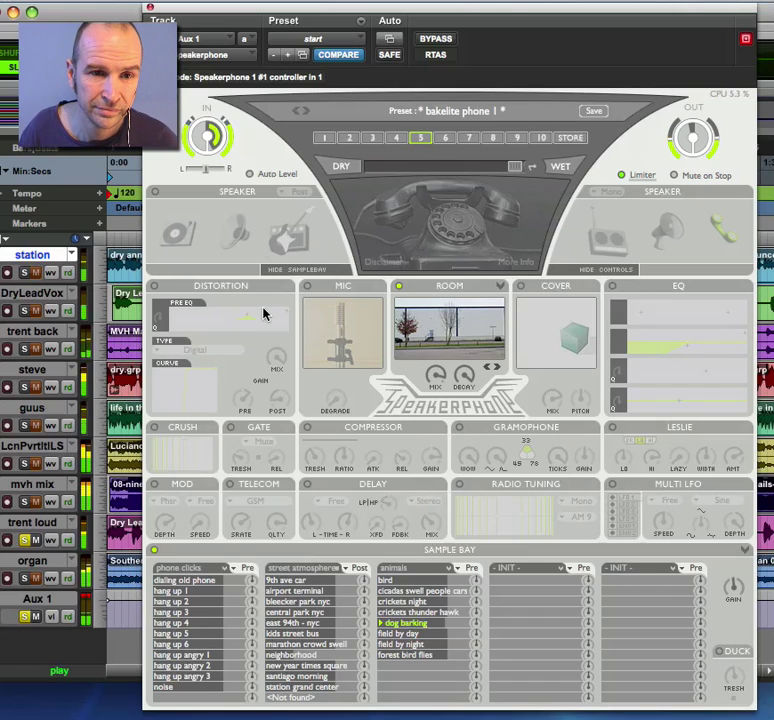
- Start the neighborhood street atmosphere sample and adjust its volume, and recall snapshot 6
{"action": "left_click", "coordinate": [290, 655]}
{"action": "left_click_drag", "start_coordinate": [292, 659], "coordinate": [311, 659]}
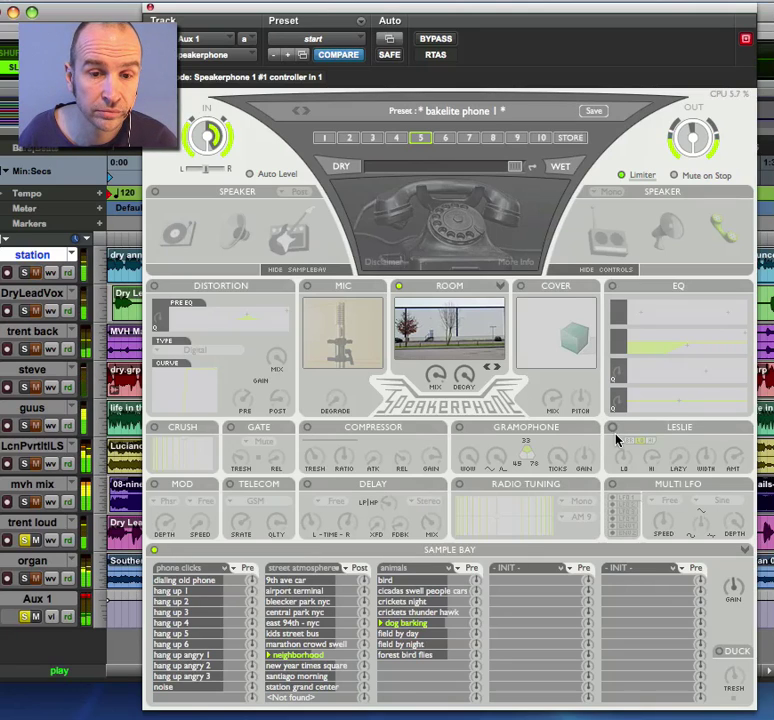
{"action": "left_click", "coordinate": [445, 139]}
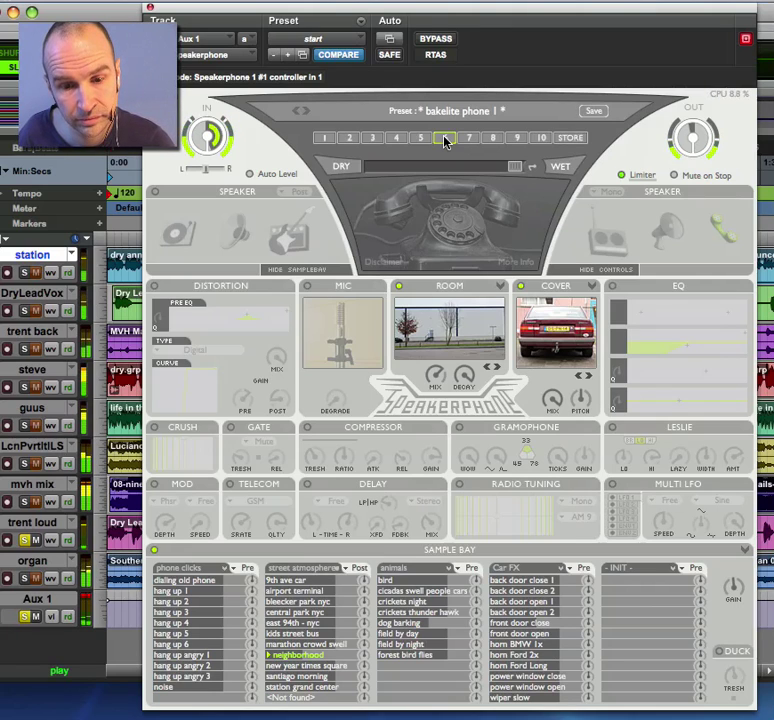
{"action": "left_click", "coordinate": [445, 140]}
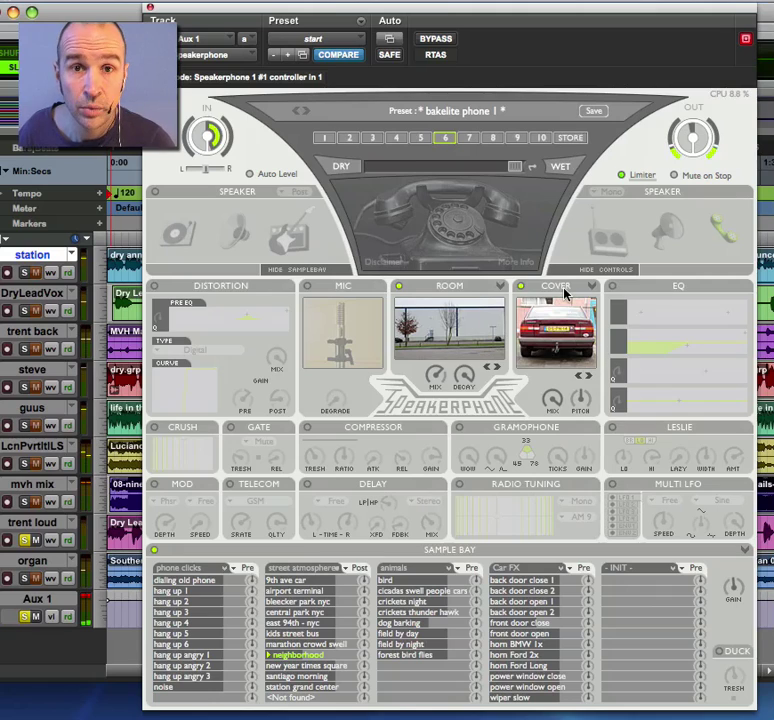
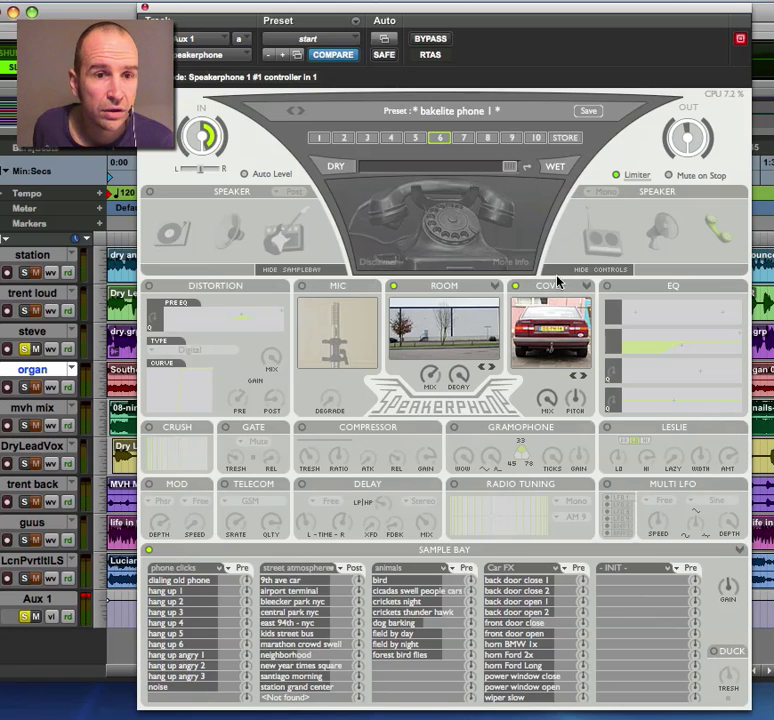
- Browse the preset categories from experimental patches and gear around the house to guitar fx and outdoor announcements
{"action": "left_click", "coordinate": [432, 112]}
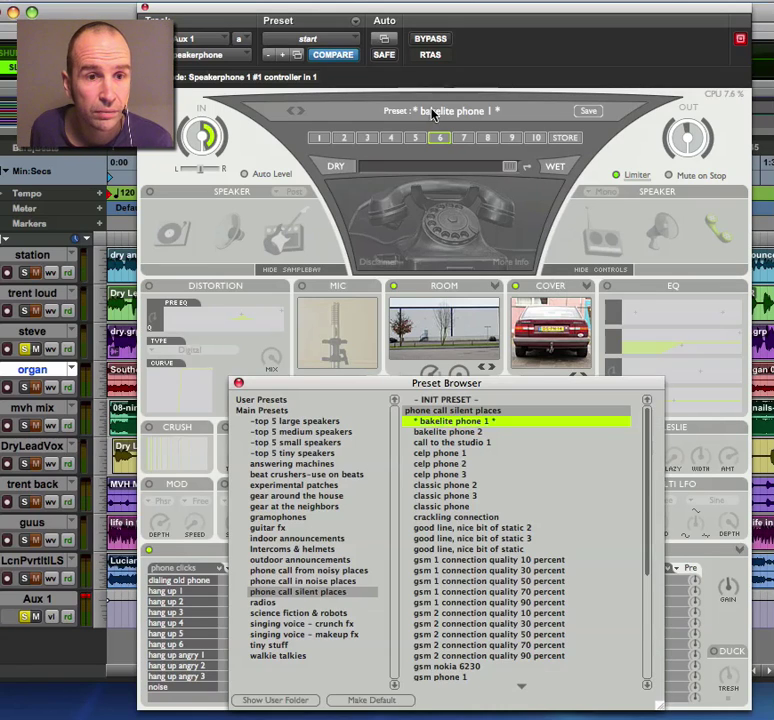
{"action": "left_click", "coordinate": [294, 485]}
{"action": "left_click", "coordinate": [294, 496]}
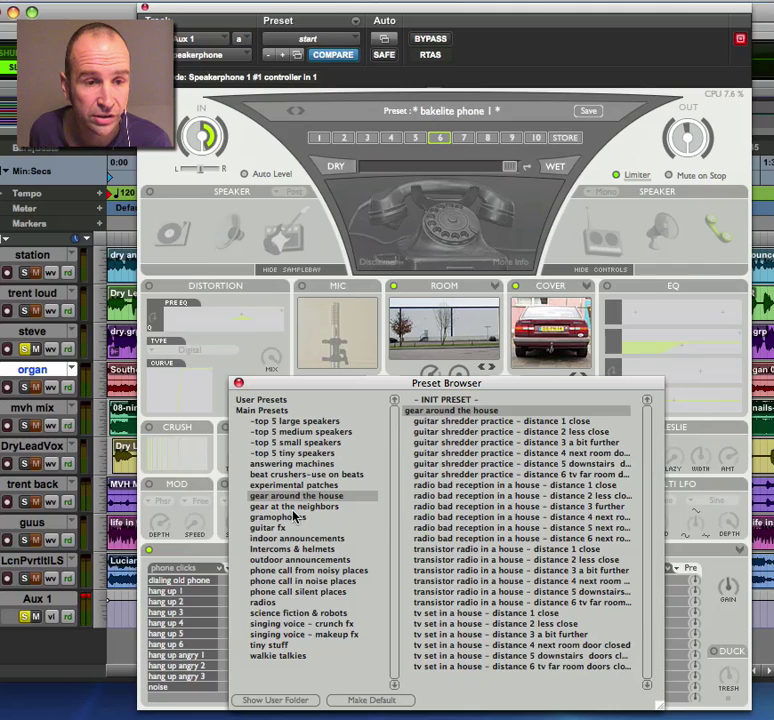
{"action": "left_click", "coordinate": [295, 507]}
{"action": "left_click", "coordinate": [295, 528]}
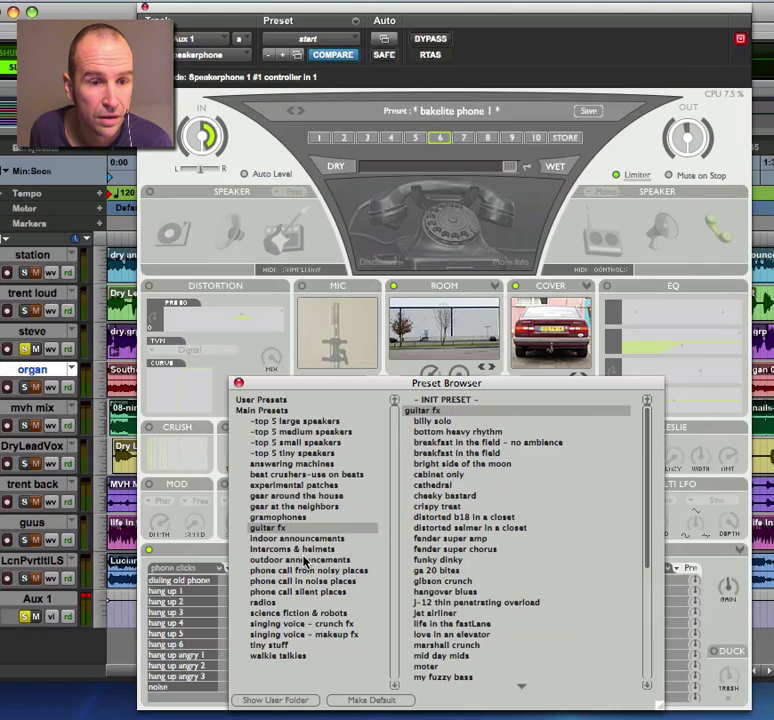
{"action": "left_click", "coordinate": [303, 561]}
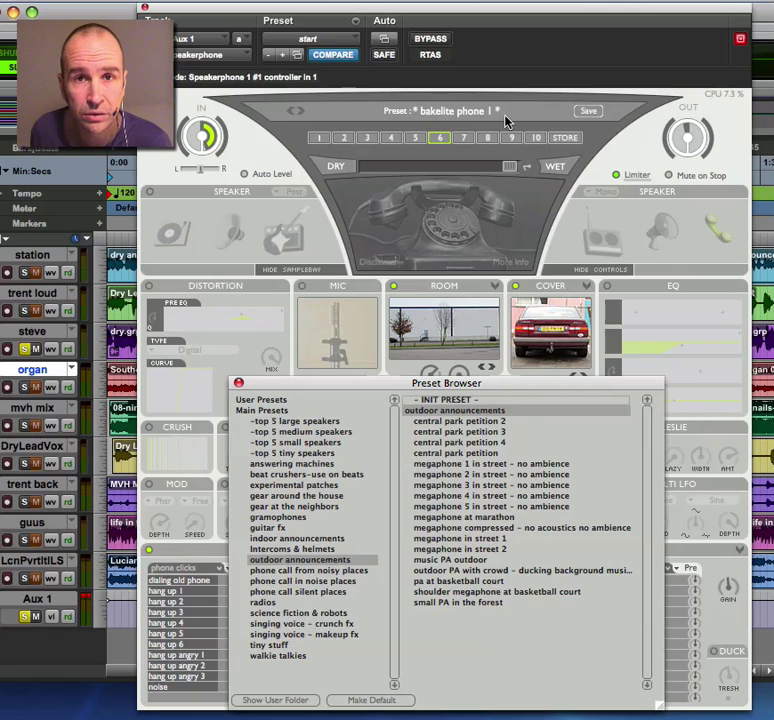
{"action": "left_click", "coordinate": [239, 383]}
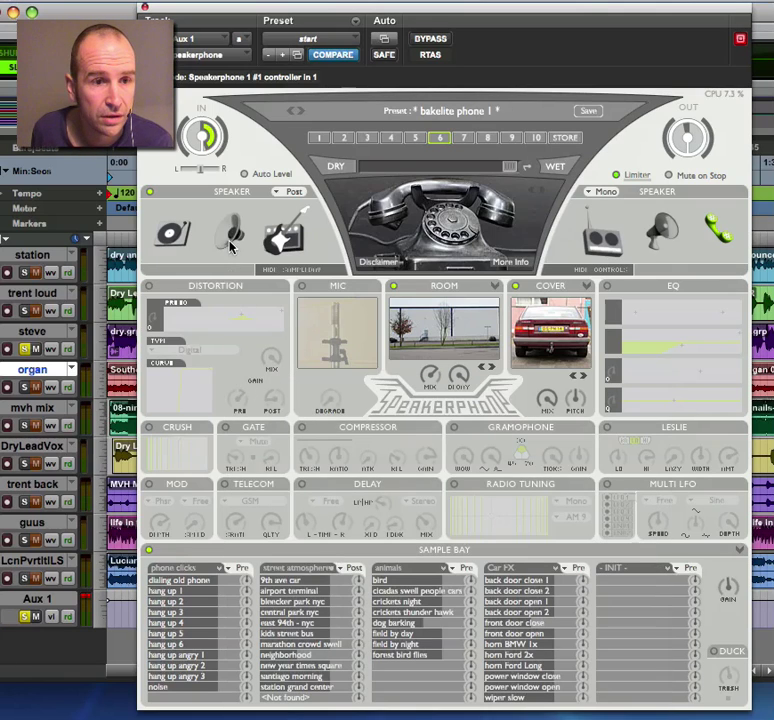
- Look through the miscellaneous speaker list and read the extra info on the old black phone speaker
{"action": "left_click", "coordinate": [229, 243]}
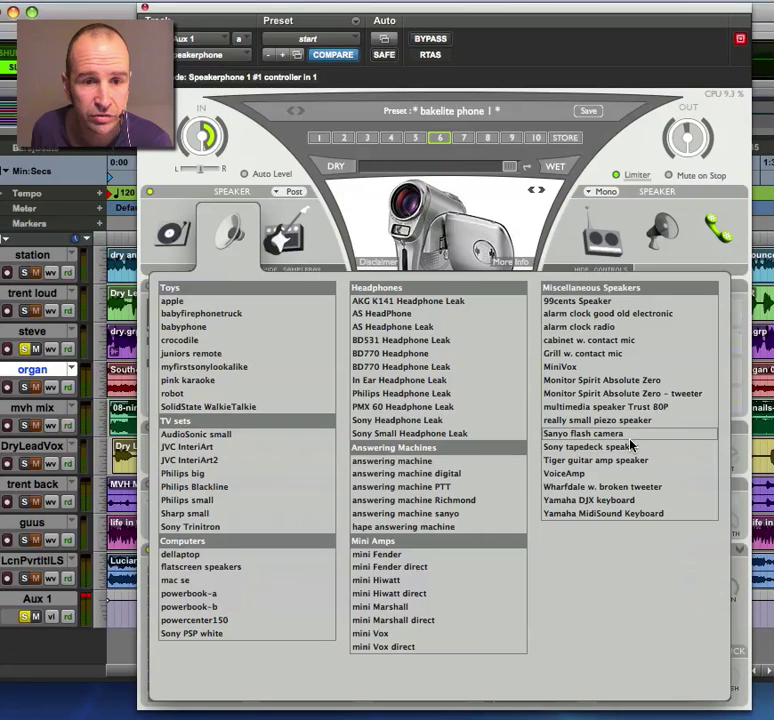
{"action": "left_click", "coordinate": [505, 266]}
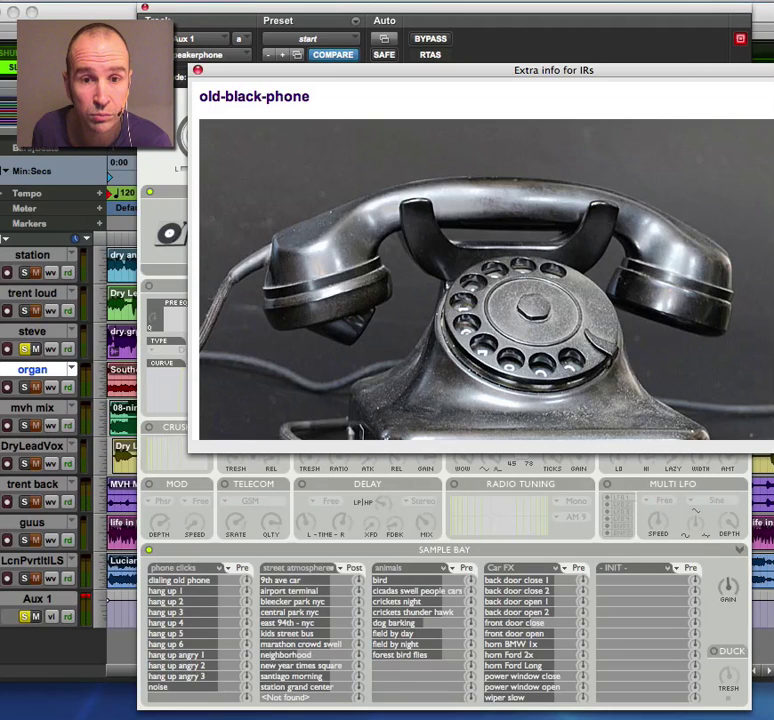
{"action": "scroll", "coordinate": [486, 260], "scroll_direction": "down", "scroll_amount": 5}
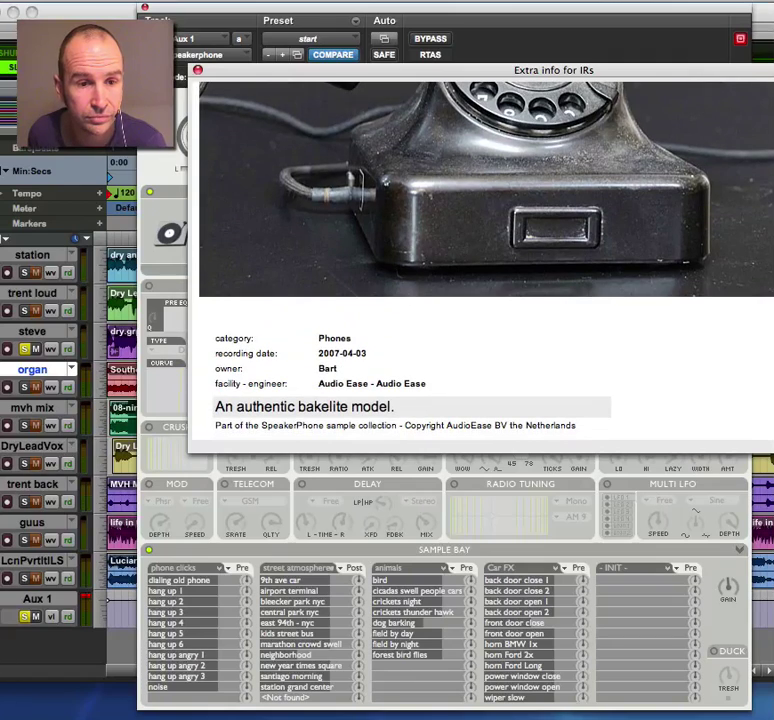
{"action": "left_click", "coordinate": [198, 70]}
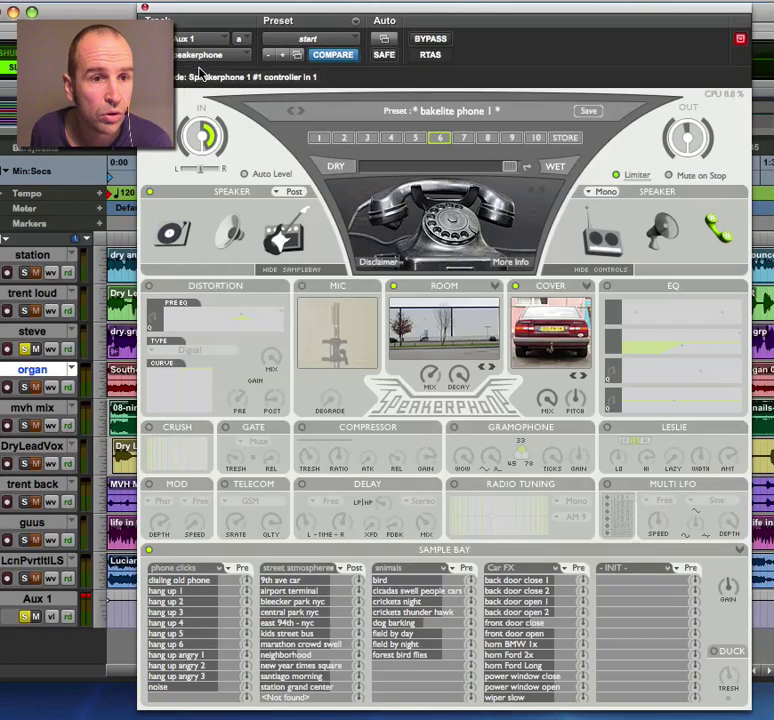
- View the built-in help for the Delay and Multi LFO modules
{"action": "key", "text": "question"}
{"action": "mouse_move", "coordinate": [338, 620]}
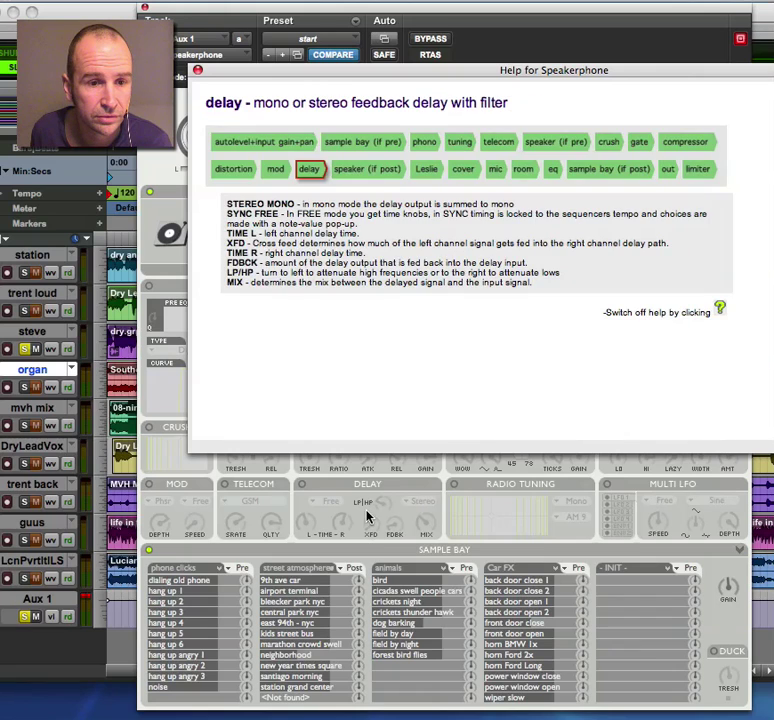
{"action": "mouse_move", "coordinate": [469, 511]}
{"action": "mouse_move", "coordinate": [663, 513]}
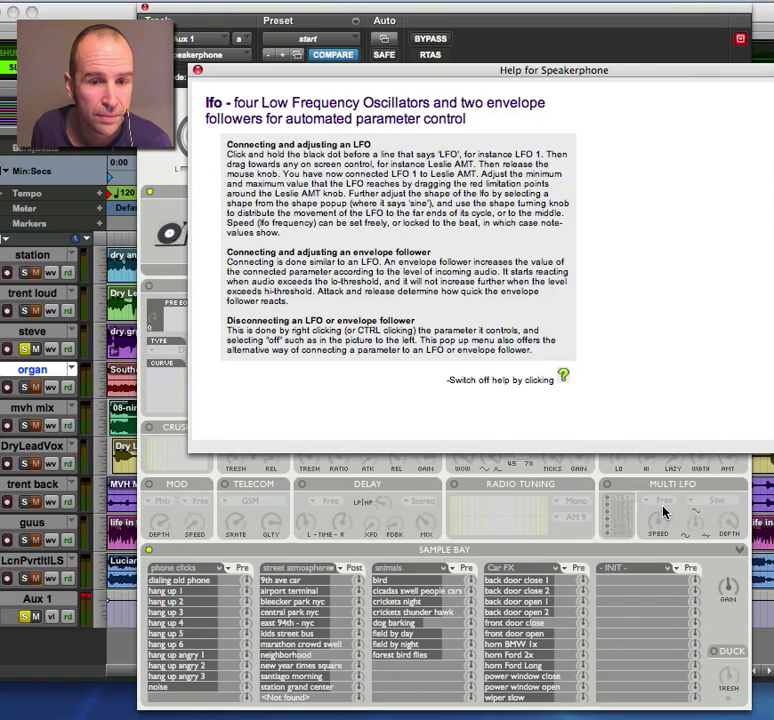
{"action": "left_click", "coordinate": [196, 68]}
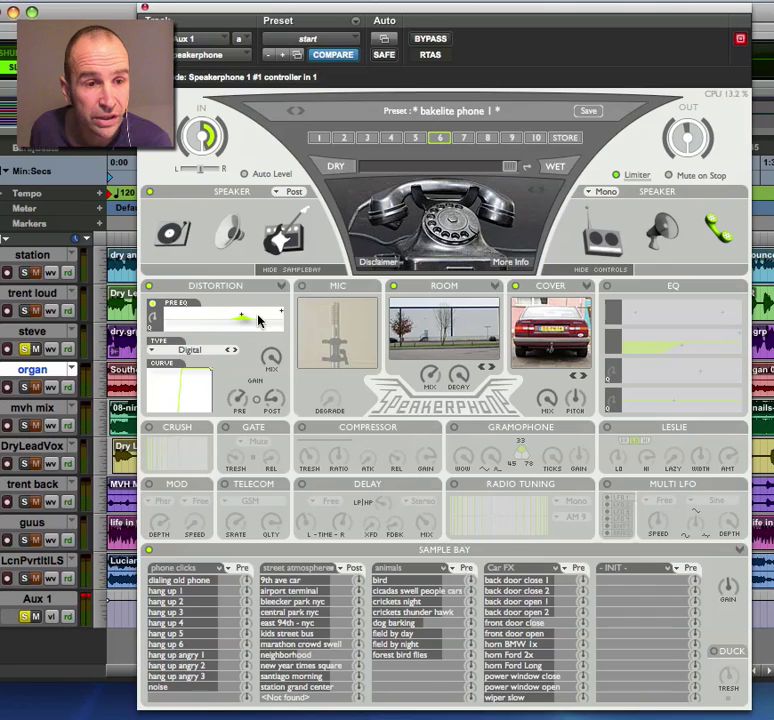
- Reshape the Distortion pre-EQ and curve, and turn on the Mic module with the juliet mic tk2
{"action": "mouse_move", "coordinate": [275, 305]}
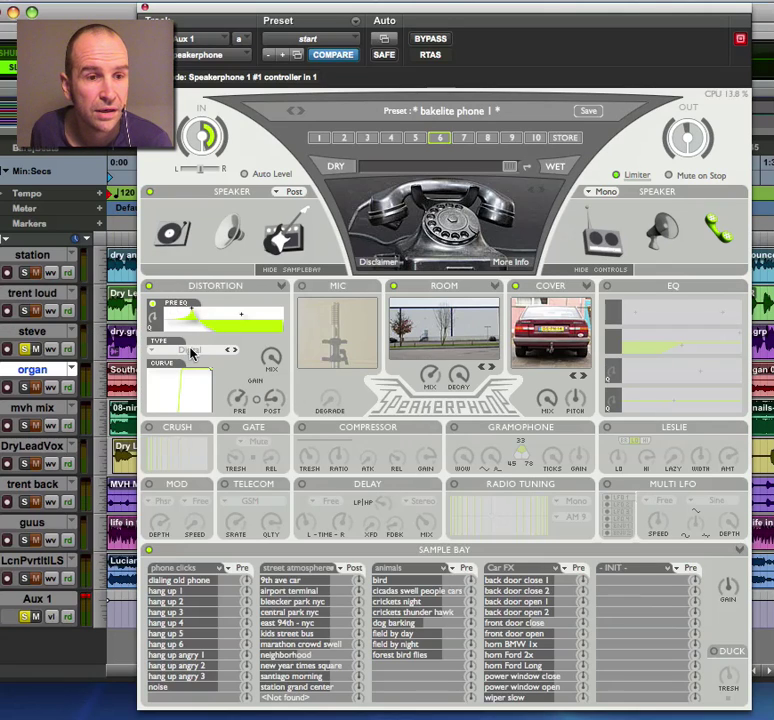
{"action": "left_click", "coordinate": [212, 371]}
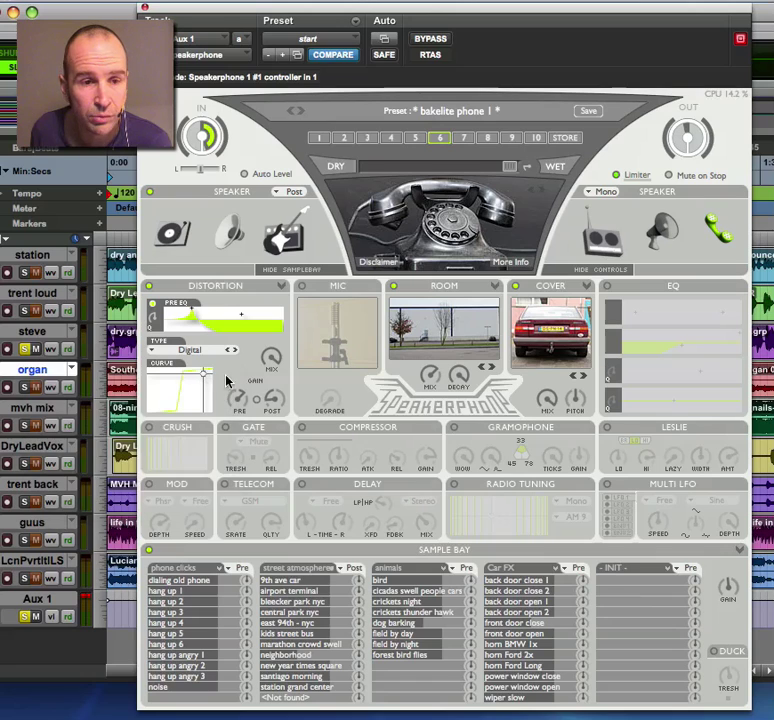
{"action": "left_click", "coordinate": [302, 288]}
{"action": "left_click", "coordinate": [337, 335]}
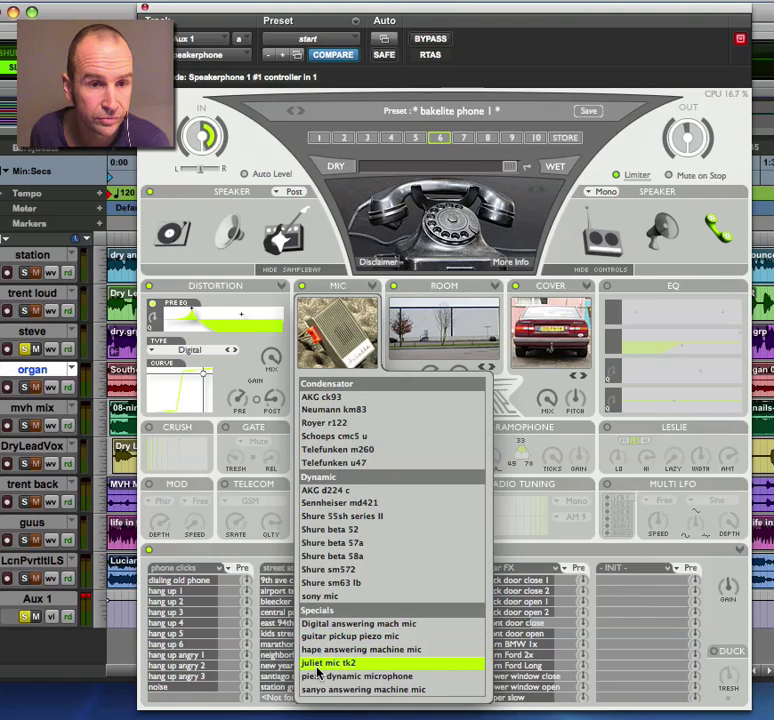
- Recall snapshot 2 and play the soloed station track with the Room module switched off and on
{"action": "left_click", "coordinate": [346, 140]}
{"action": "left_click", "coordinate": [346, 140]}
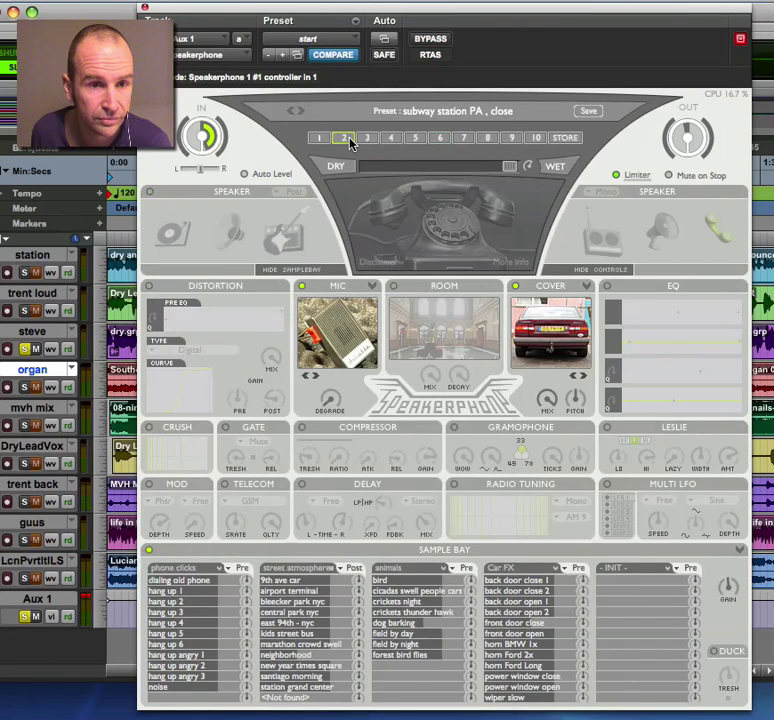
{"action": "left_click", "coordinate": [395, 289]}
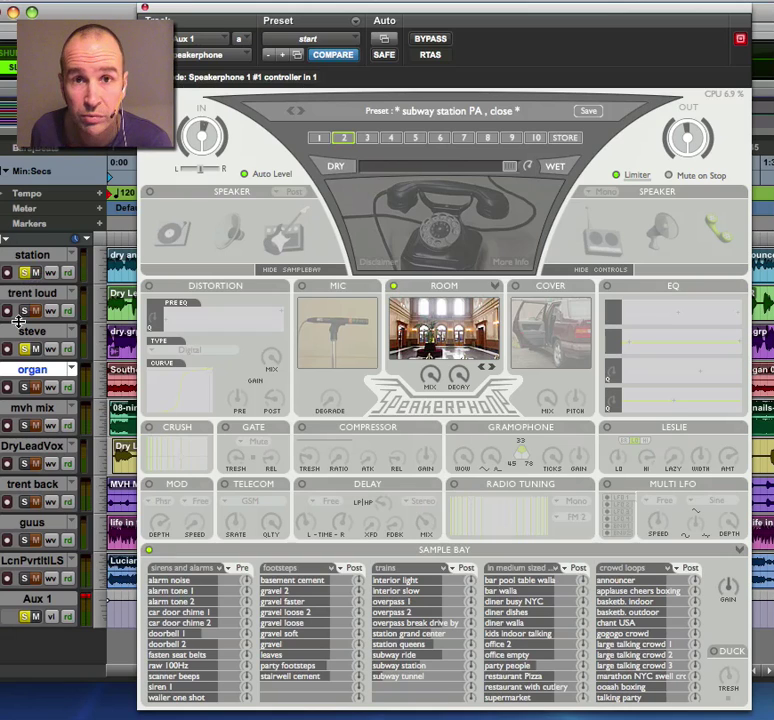
{"action": "left_click", "coordinate": [395, 289]}
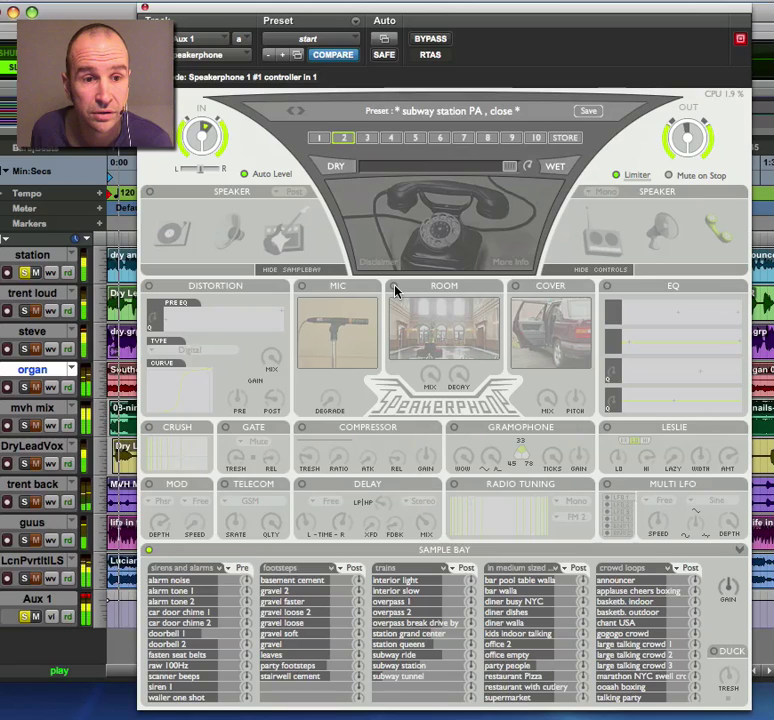
{"action": "left_click", "coordinate": [395, 289]}
- Audition the Room module's small spaces atelier, guest room, girls room and small room, and the medium space Office
{"action": "right_click", "coordinate": [395, 289]}
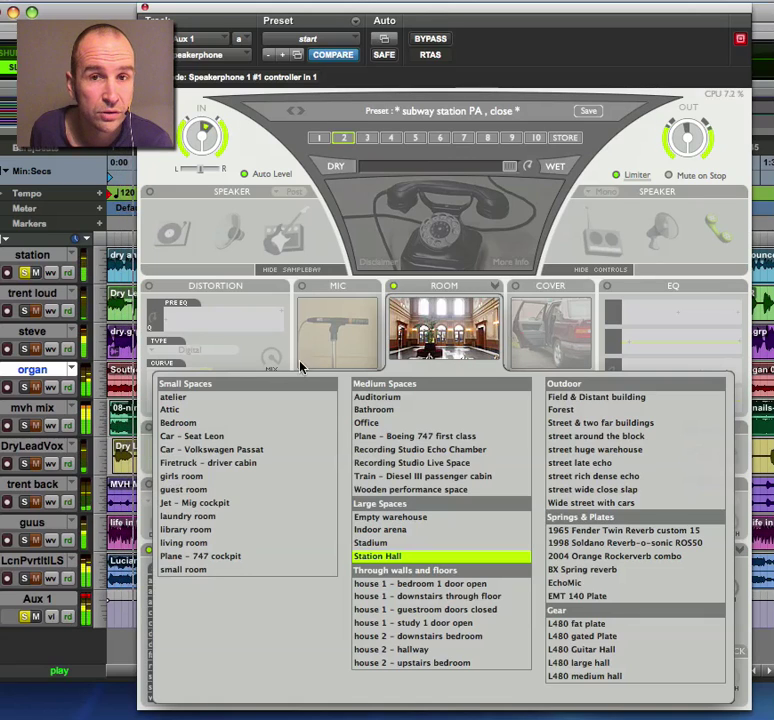
{"action": "left_click", "coordinate": [207, 402]}
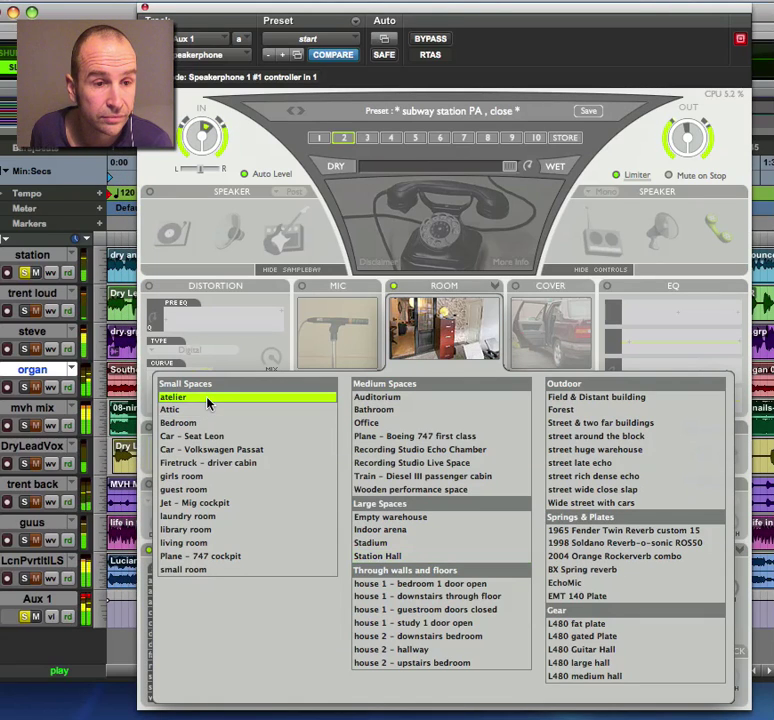
{"action": "left_click", "coordinate": [199, 490]}
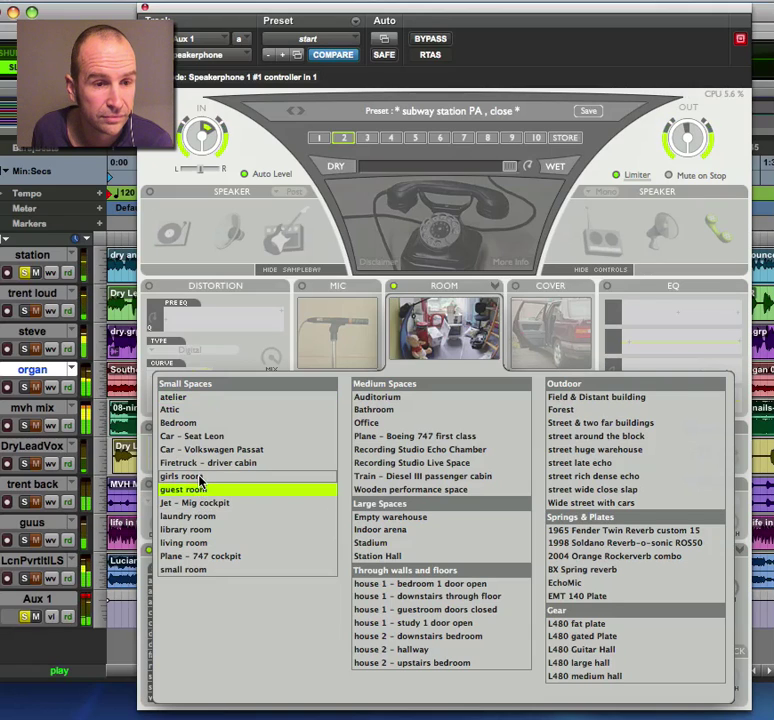
{"action": "left_click", "coordinate": [199, 478]}
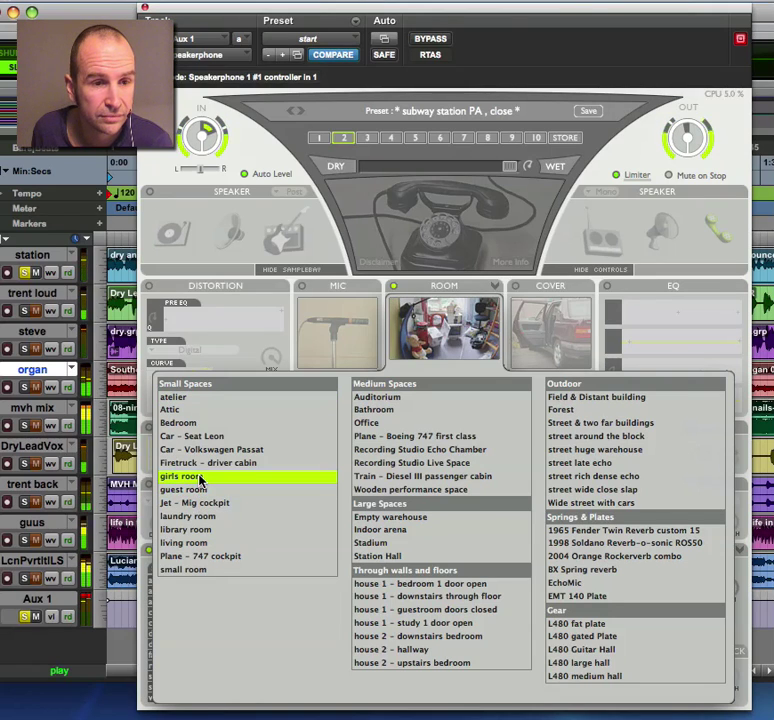
{"action": "left_click", "coordinate": [201, 570]}
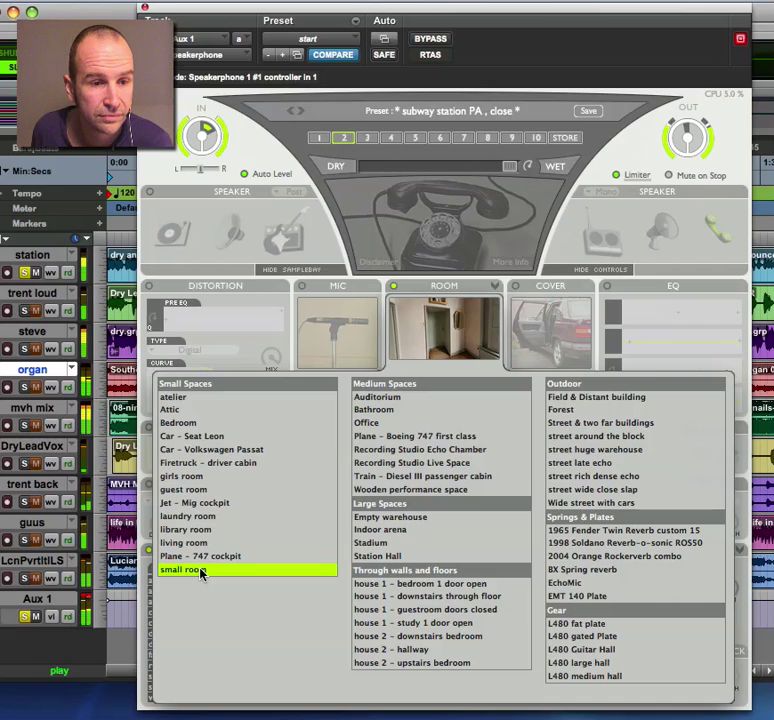
{"action": "left_click", "coordinate": [402, 425]}
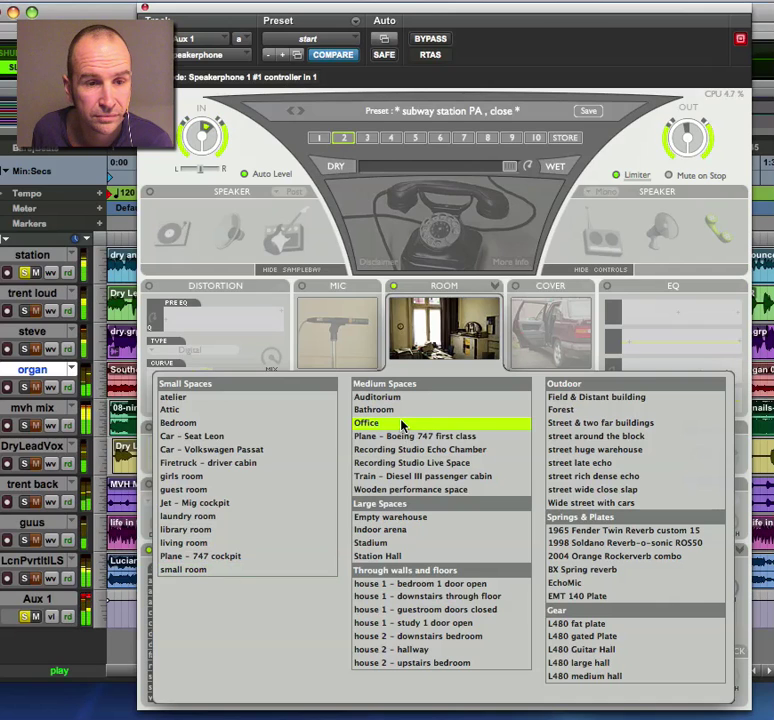
- Audition the 1998 Soldano Reverb-o-sonic ROS50 and street huge warehouse, and choose house 1 – study 1 door open
{"action": "left_click", "coordinate": [609, 545]}
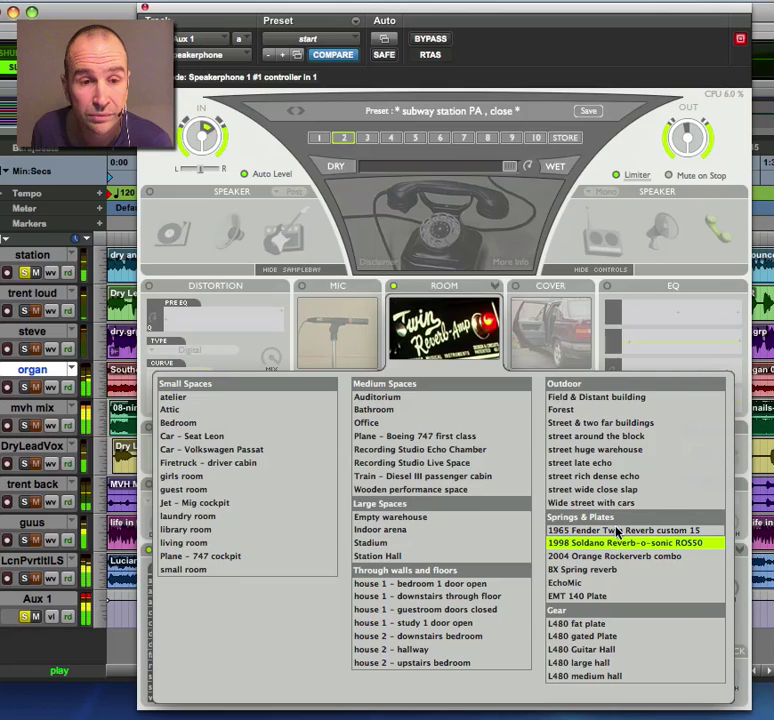
{"action": "left_click", "coordinate": [603, 451]}
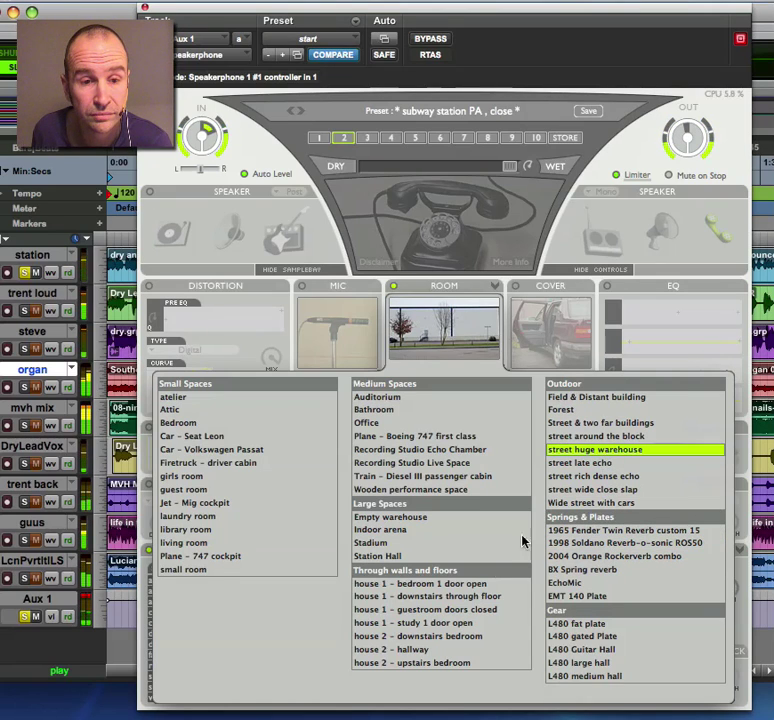
{"action": "left_click", "coordinate": [460, 624]}
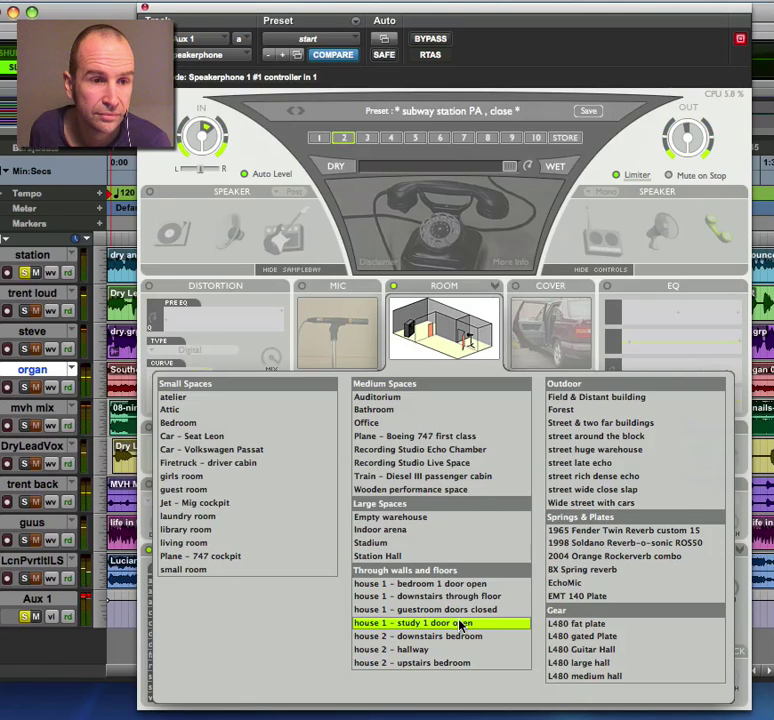
- Turn the Room module off, switch the Cover module on and off, and play the session with only trent loud soloed
{"action": "left_click", "coordinate": [387, 285]}
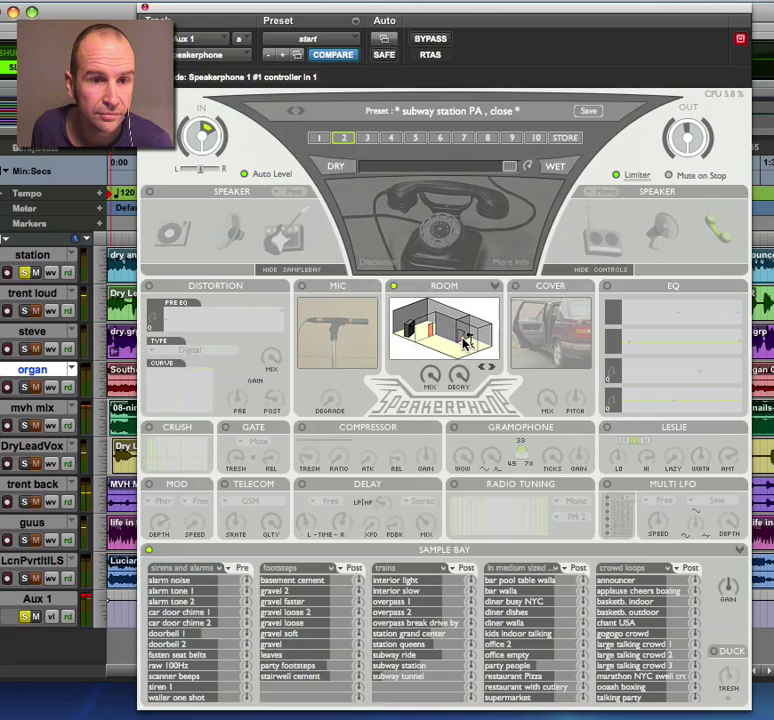
{"action": "left_click", "coordinate": [394, 288]}
{"action": "left_click", "coordinate": [515, 288]}
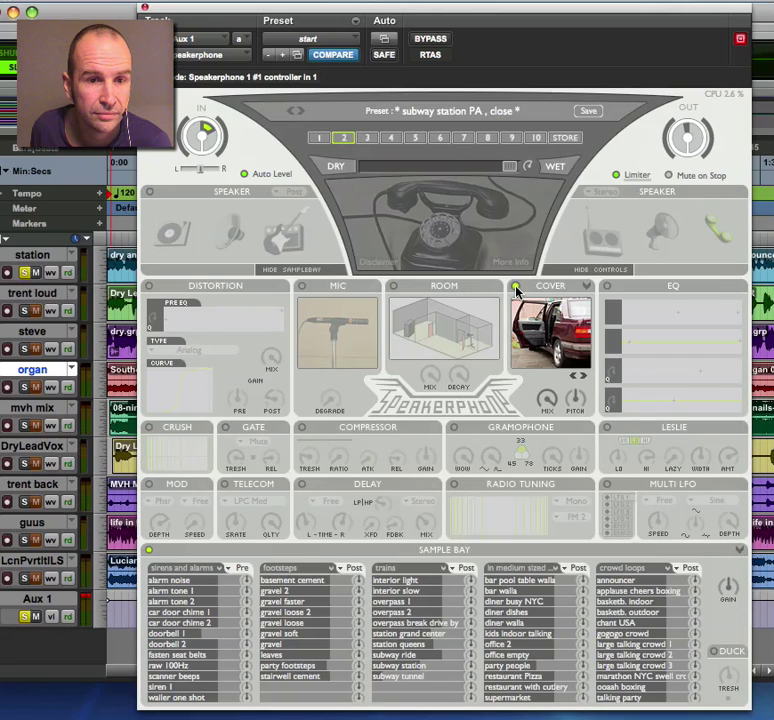
{"action": "left_click", "coordinate": [516, 288]}
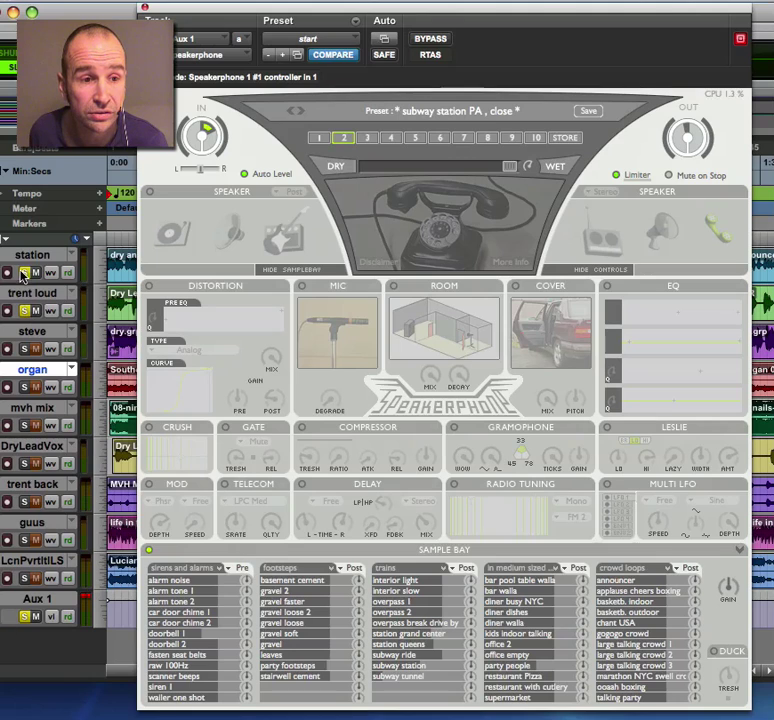
{"action": "key", "text": "space"}
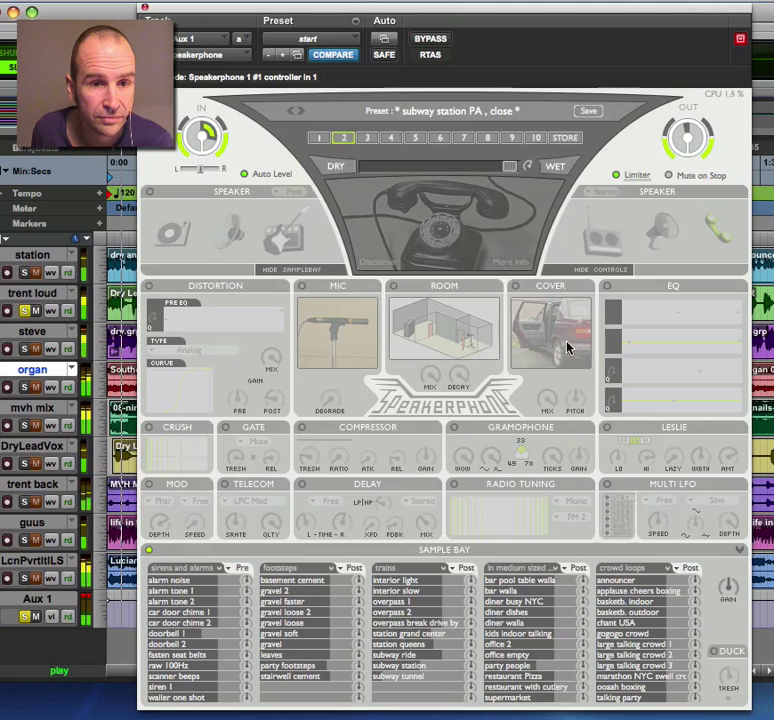
- Turn on the Cover module and audition the covers 8 towels, beer bottle closed and beer can
{"action": "left_click", "coordinate": [516, 288]}
{"action": "left_click", "coordinate": [562, 355]}
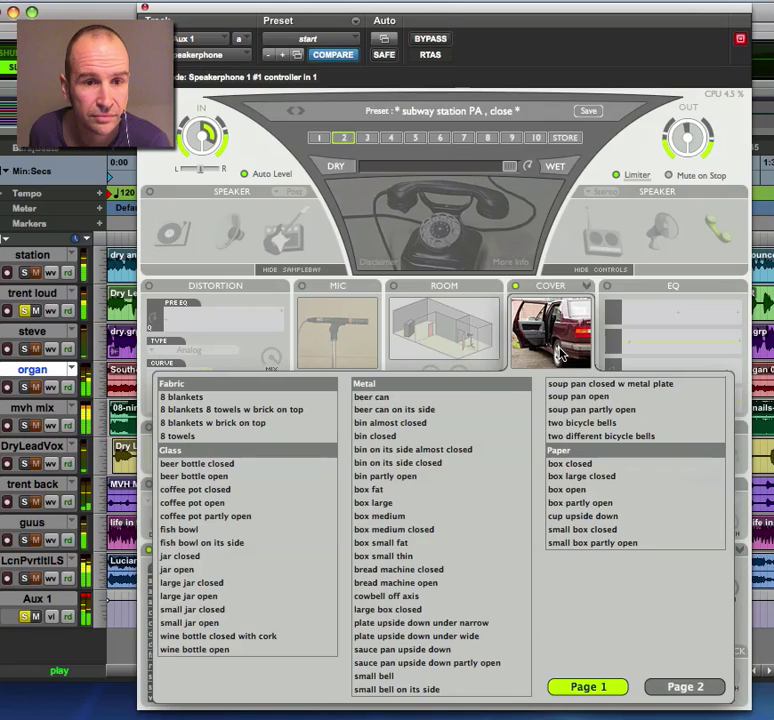
{"action": "left_click", "coordinate": [209, 442]}
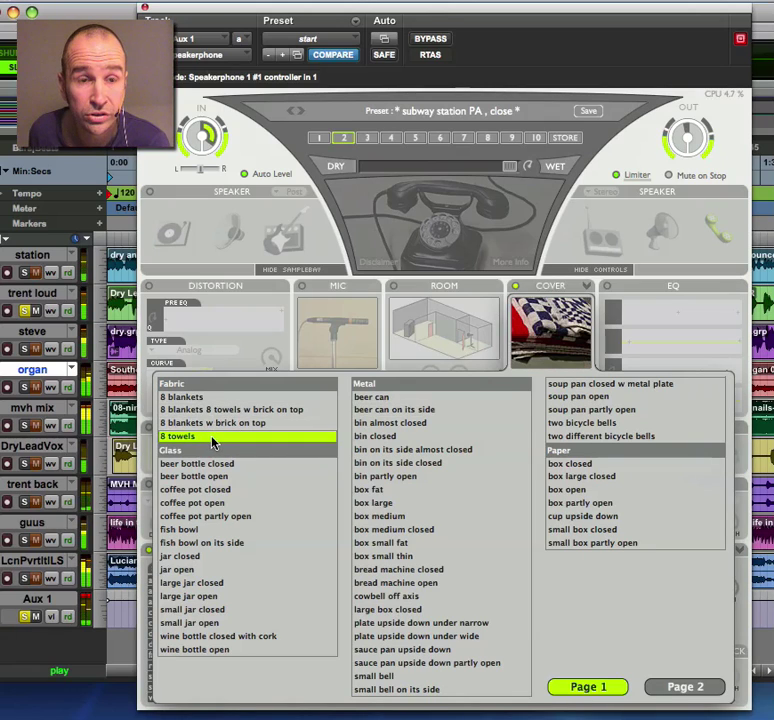
{"action": "left_click", "coordinate": [222, 466]}
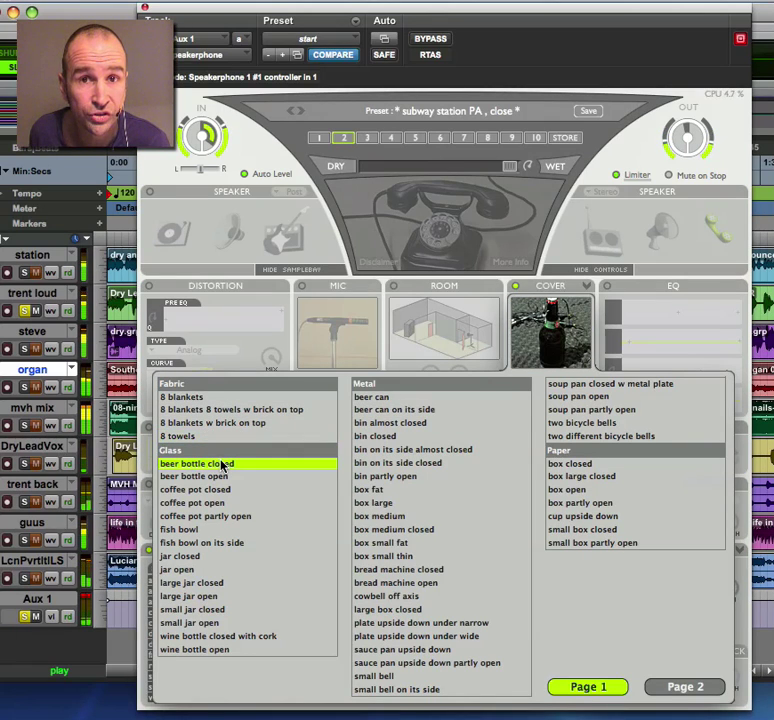
{"action": "left_click", "coordinate": [395, 403]}
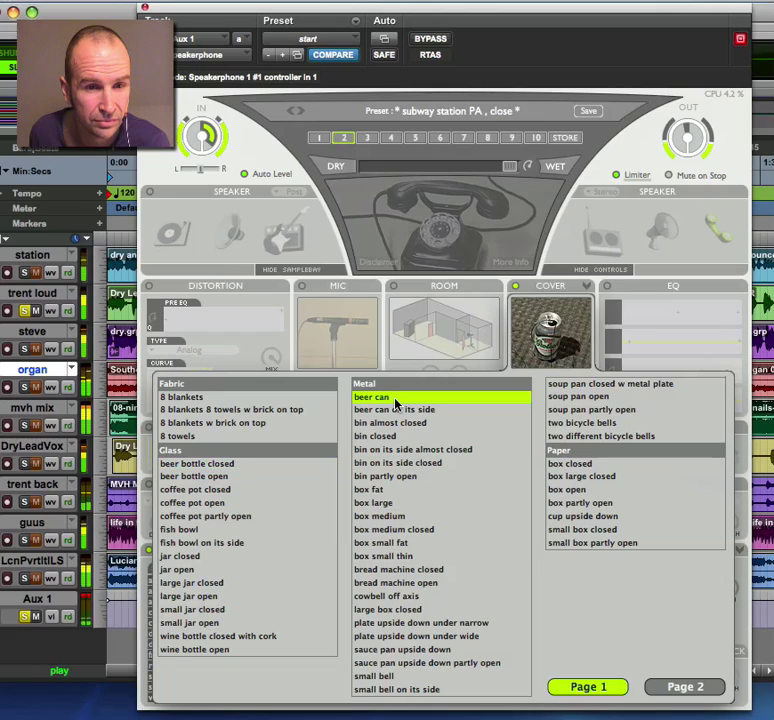
- Audition the covers bread machine closed, plate upside down under narrow, two bicycle bells and cup upside down
{"action": "left_click", "coordinate": [395, 572]}
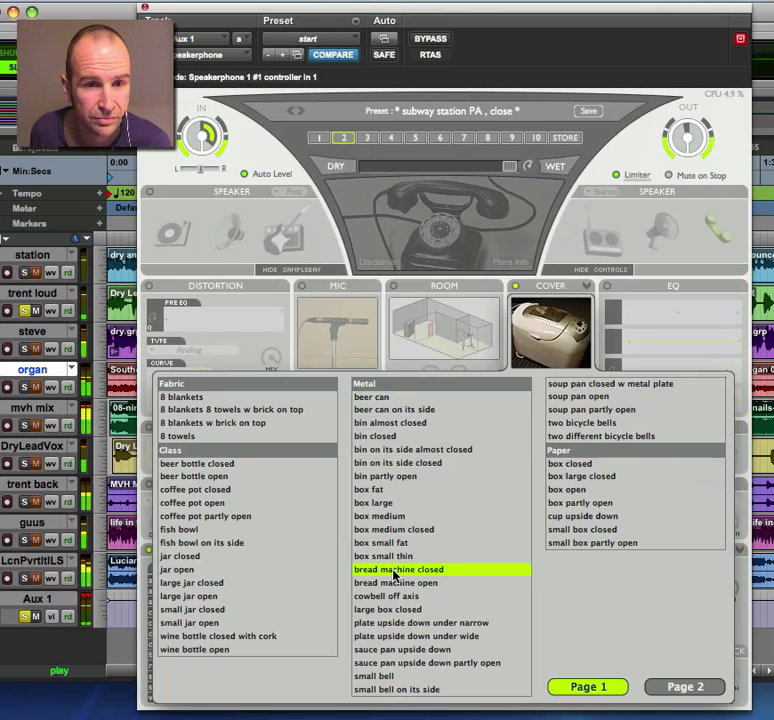
{"action": "left_click", "coordinate": [400, 623]}
{"action": "left_click", "coordinate": [603, 424]}
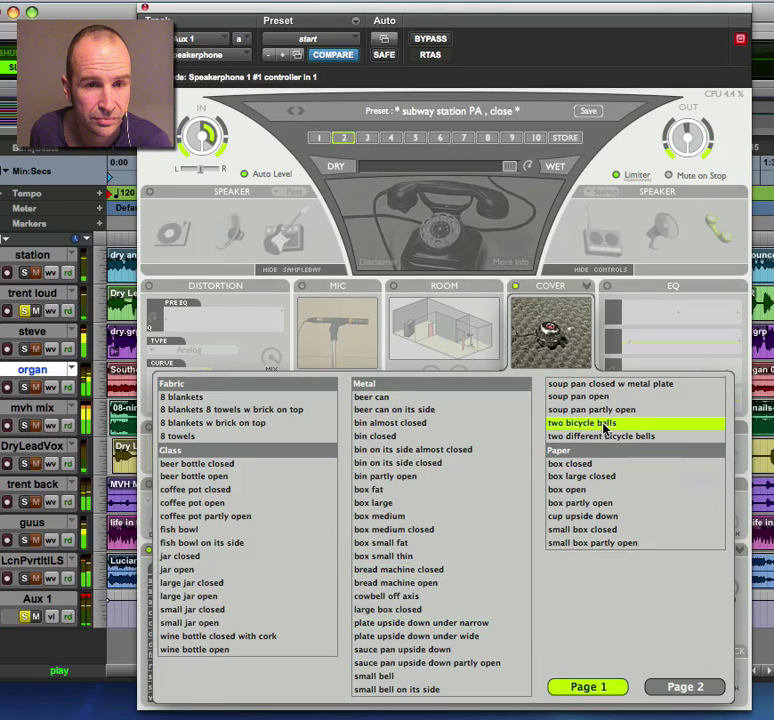
{"action": "left_click", "coordinate": [600, 517]}
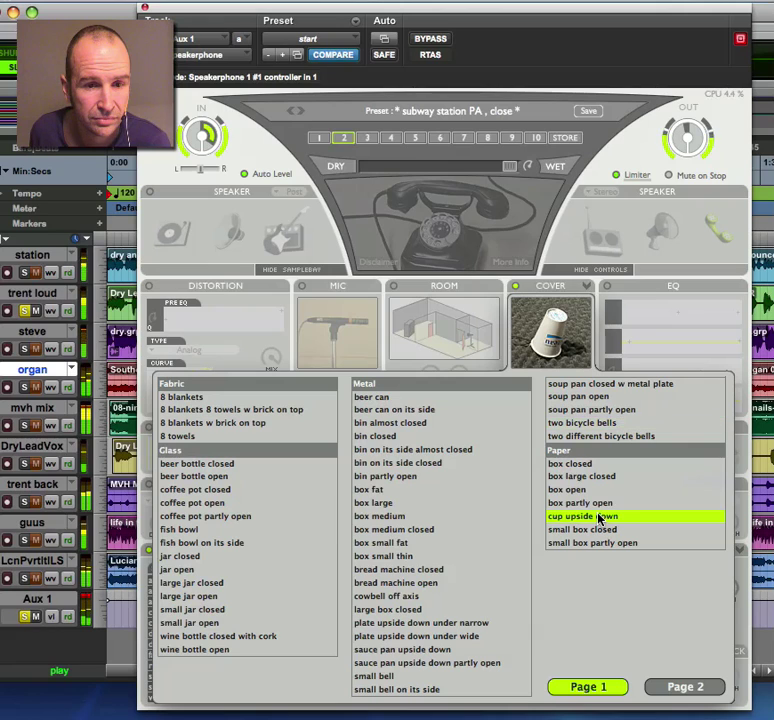
- Audition the second page's covers suitcase almost closed, terracotta pitcher long, two hoses more distant and swedish drawer closed wood
{"action": "left_click", "coordinate": [672, 690]}
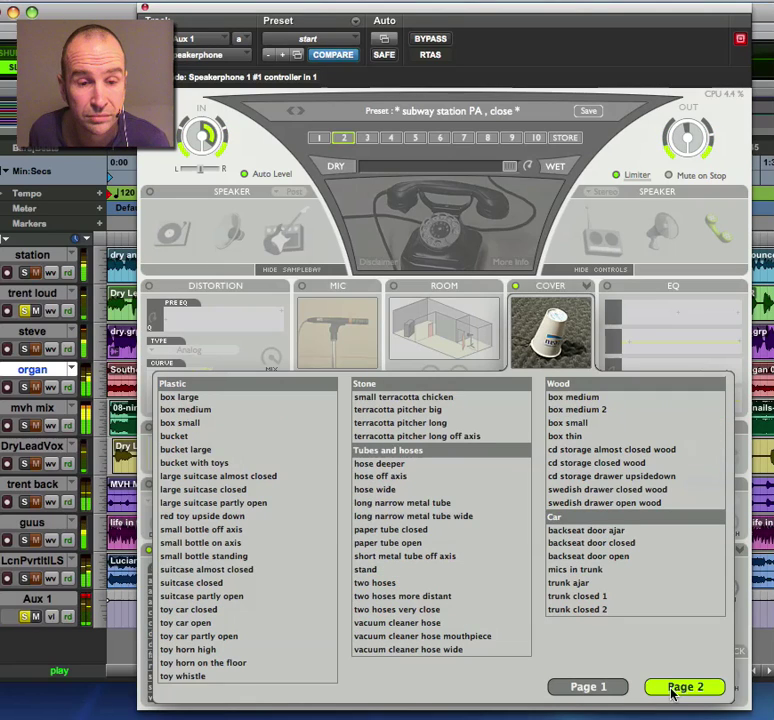
{"action": "left_click", "coordinate": [293, 572]}
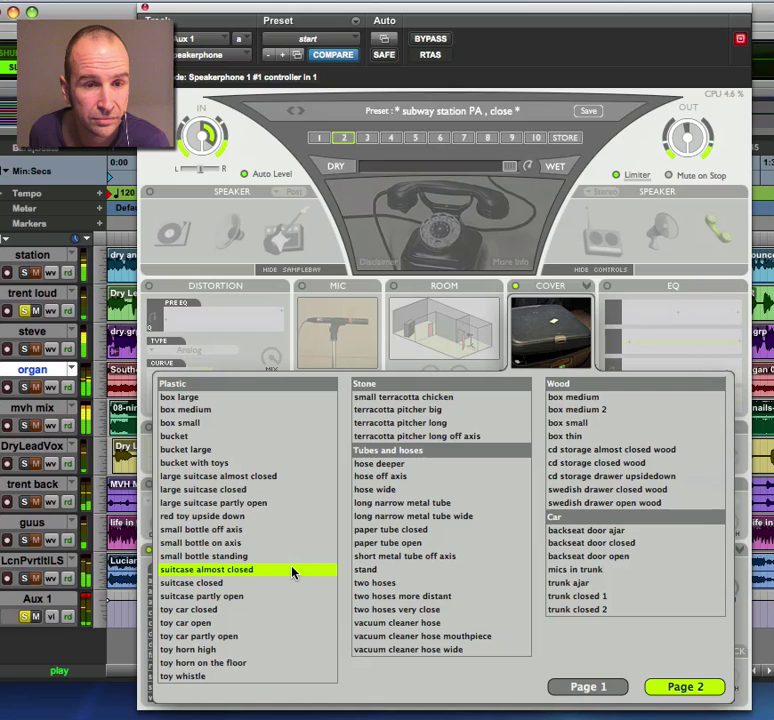
{"action": "left_click", "coordinate": [426, 424]}
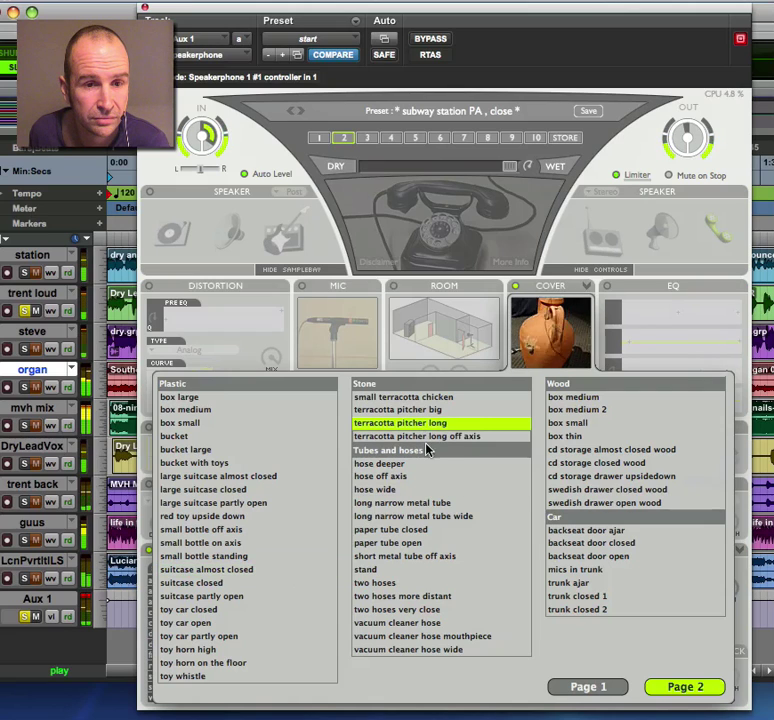
{"action": "left_click", "coordinate": [447, 598]}
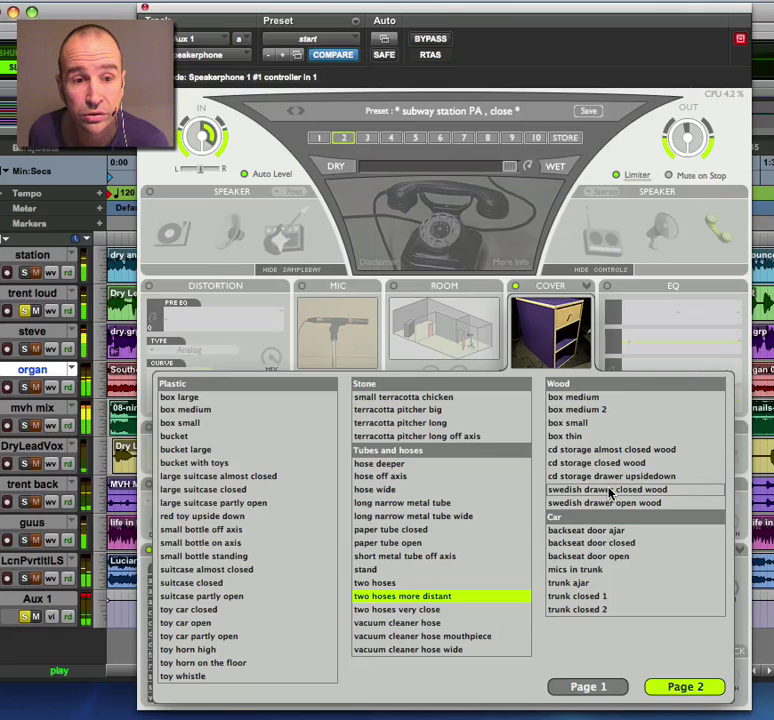
{"action": "left_click", "coordinate": [611, 490]}
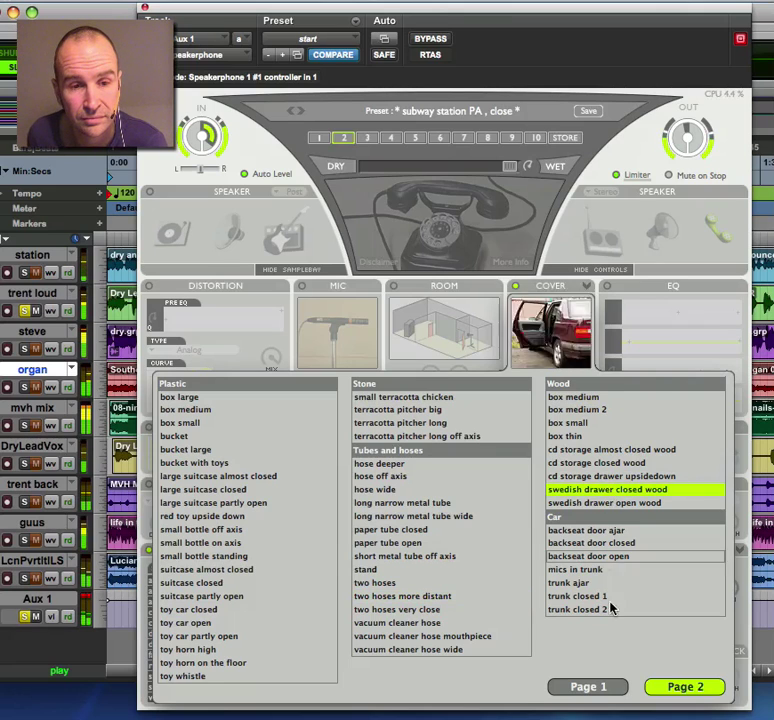
- Choose the glass cover wine bottle closed with cork and sweep the Cover pitch down and up
{"action": "left_click", "coordinate": [605, 687]}
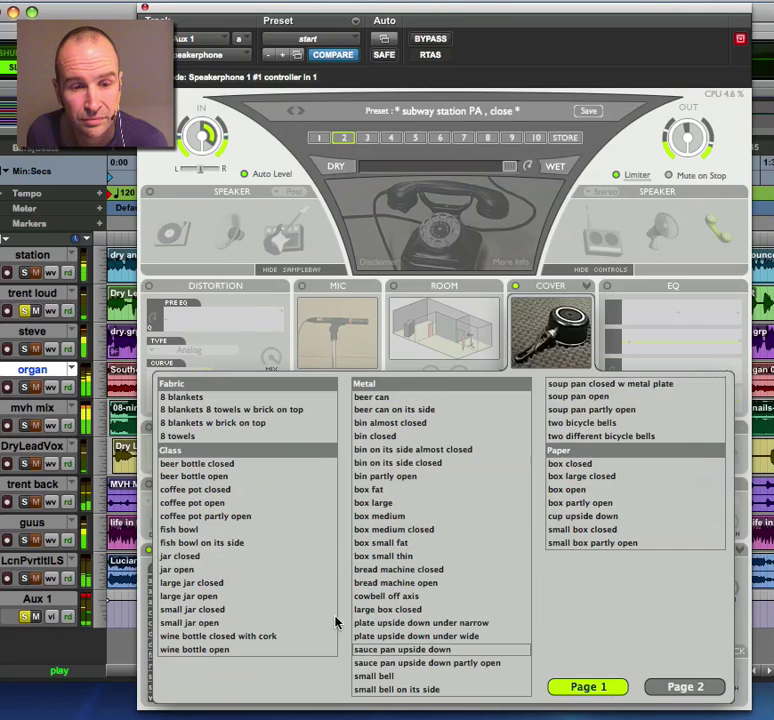
{"action": "left_click", "coordinate": [279, 638]}
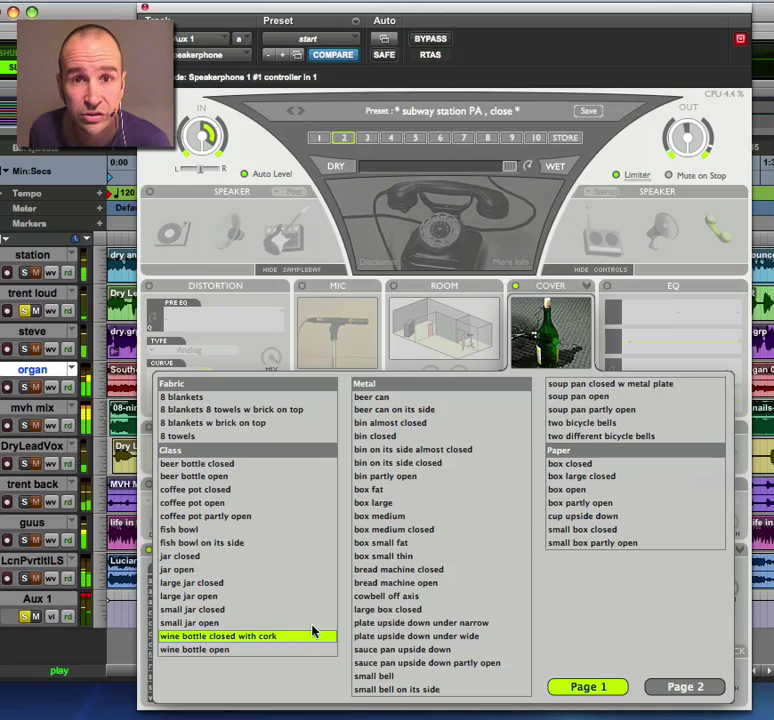
{"action": "left_click", "coordinate": [565, 355]}
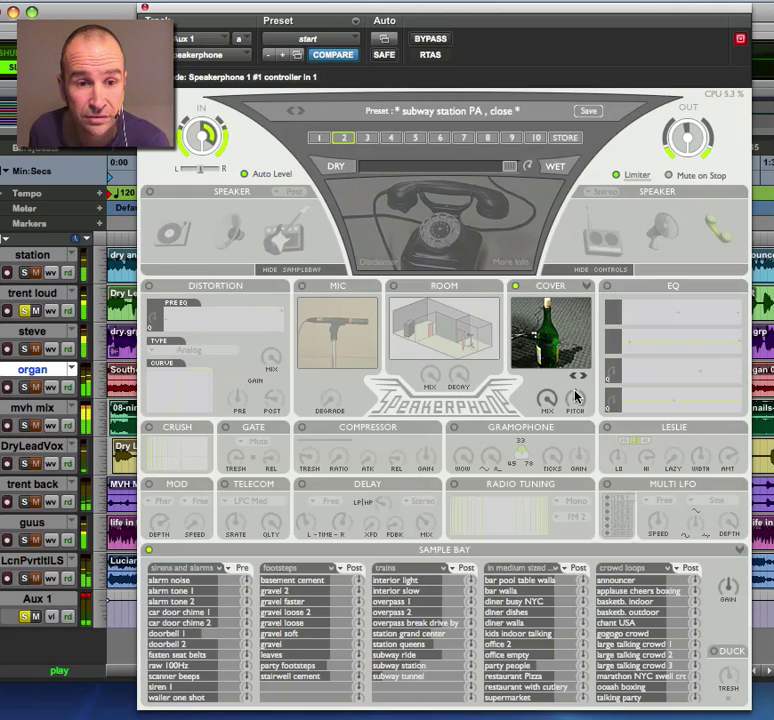
{"action": "left_click_drag", "start_coordinate": [575, 397], "coordinate": [505, 416]}
{"action": "left_click_drag", "start_coordinate": [575, 401], "coordinate": [690, 377]}
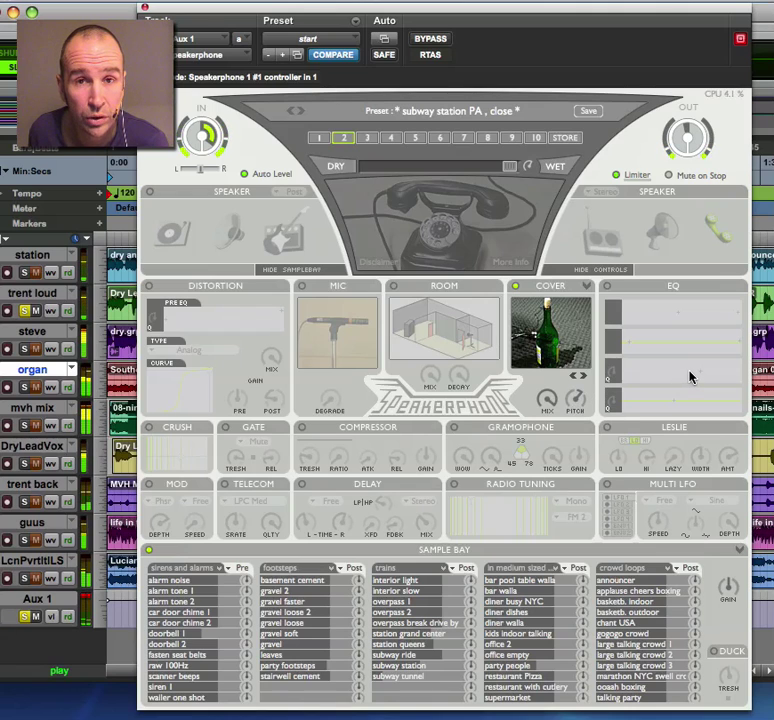
- Turn off the Cover module, turn on the EQ, boost its low band and lower the low-pass frequency
{"action": "left_click", "coordinate": [515, 288]}
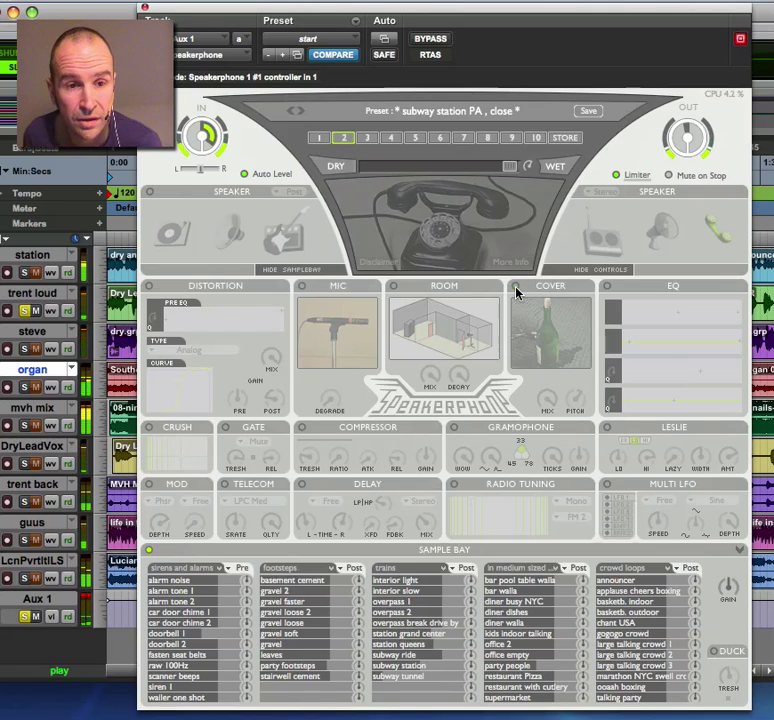
{"action": "left_click", "coordinate": [606, 288]}
{"action": "left_click_drag", "start_coordinate": [679, 316], "coordinate": [700, 298]}
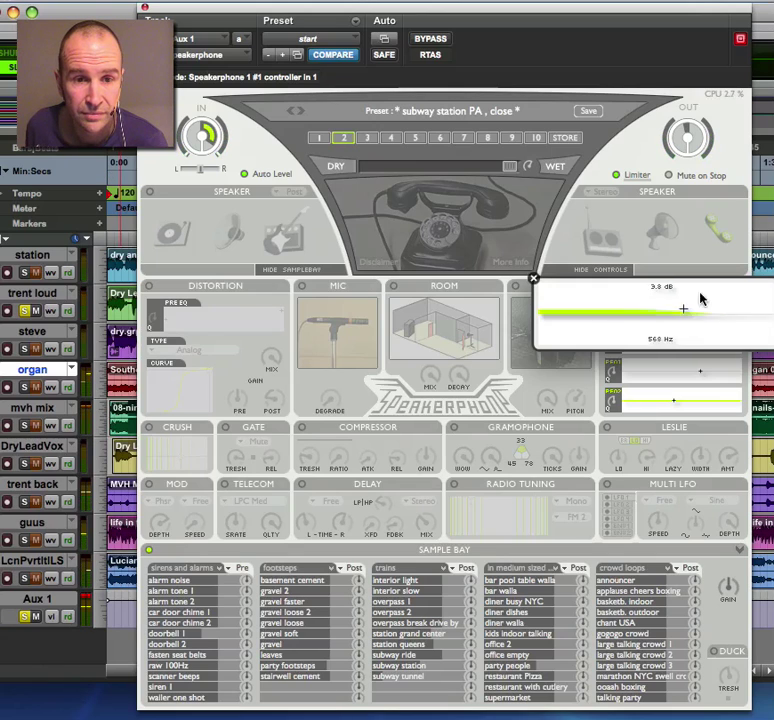
{"action": "left_click", "coordinate": [738, 347]}
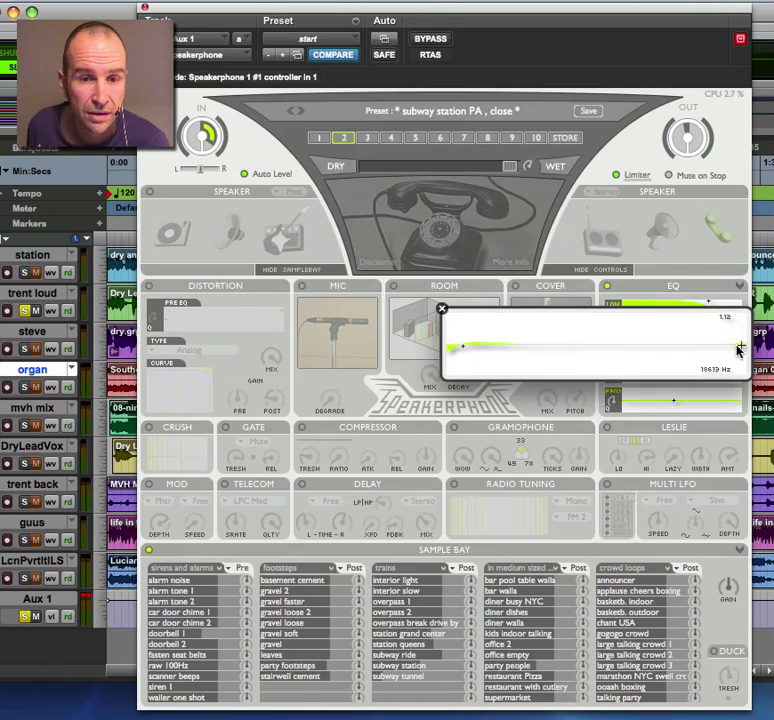
{"action": "left_click_drag", "start_coordinate": [738, 347], "coordinate": [601, 370]}
- Cut the EQ's PEQ1 band at a lower frequency, and turn on the Crush module with its crosshair shifted
{"action": "left_click", "coordinate": [700, 366]}
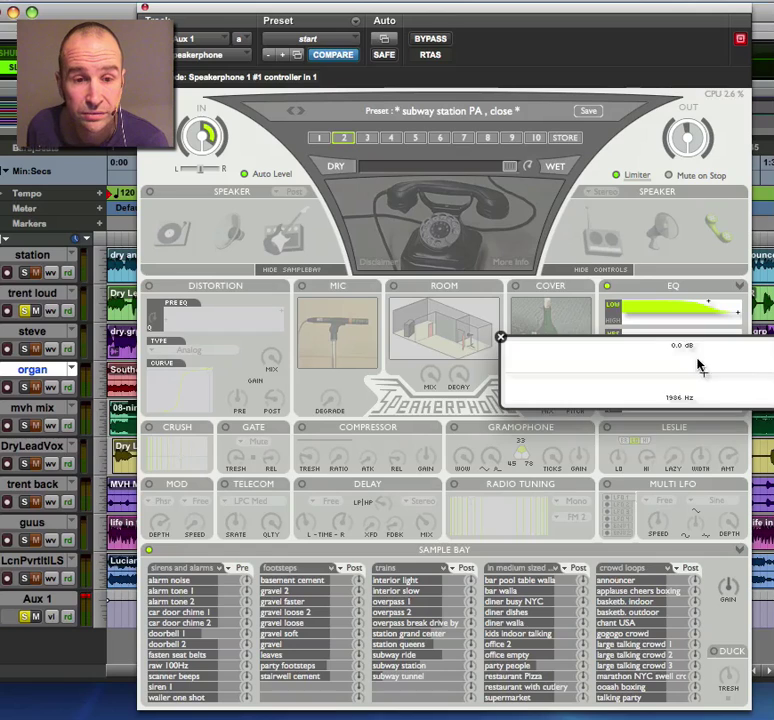
{"action": "left_click_drag", "start_coordinate": [700, 366], "coordinate": [622, 397]}
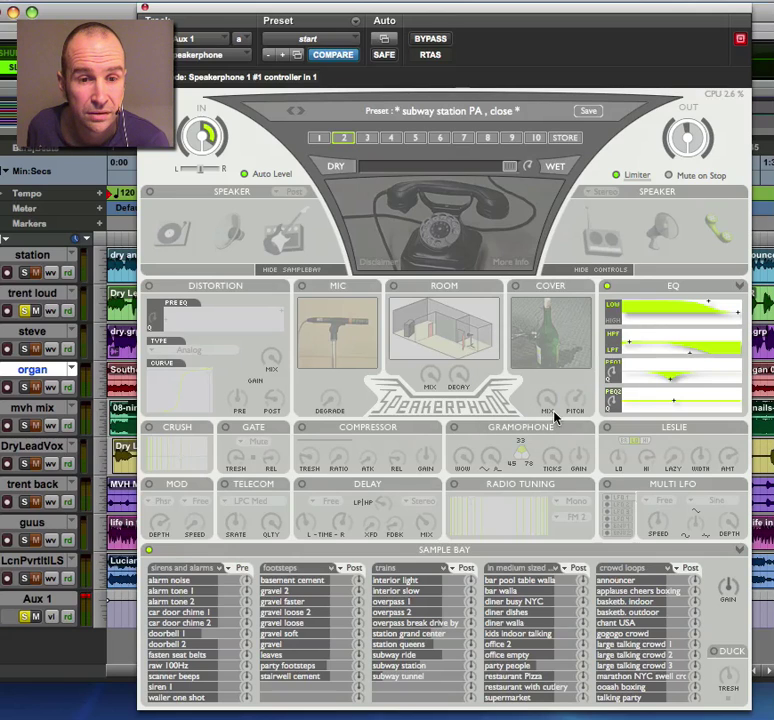
{"action": "left_click", "coordinate": [185, 459]}
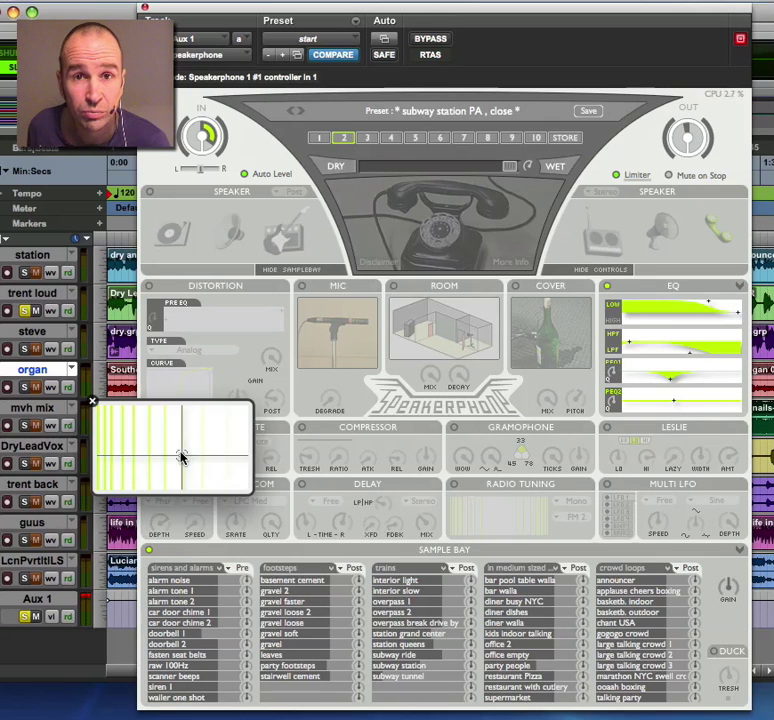
{"action": "left_click_drag", "start_coordinate": [181, 457], "coordinate": [216, 446]}
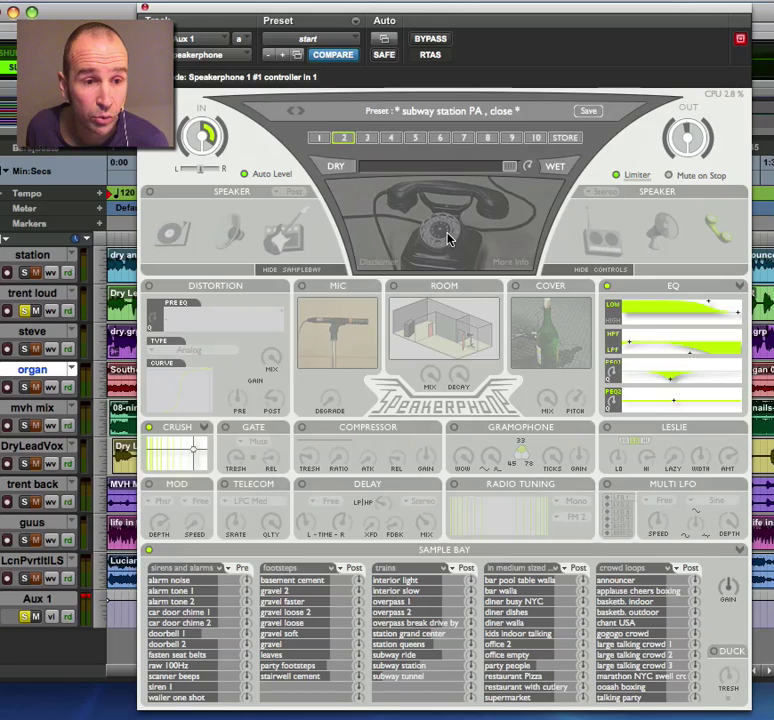
- Load the walkie talkies preset k2 summit to base camp 2 and vary its Crush setting during playback
{"action": "left_click", "coordinate": [462, 116]}
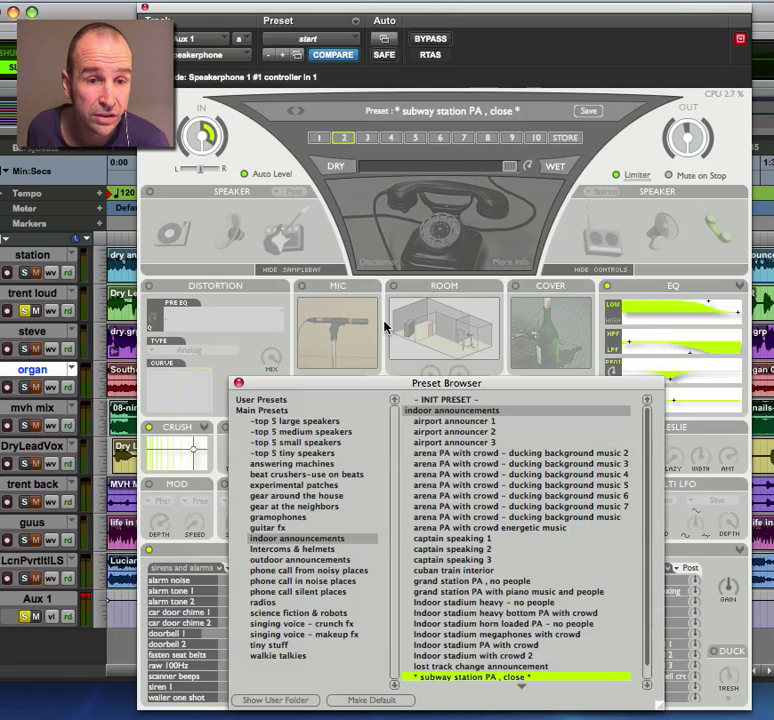
{"action": "left_click", "coordinate": [279, 656]}
{"action": "left_click", "coordinate": [485, 507]}
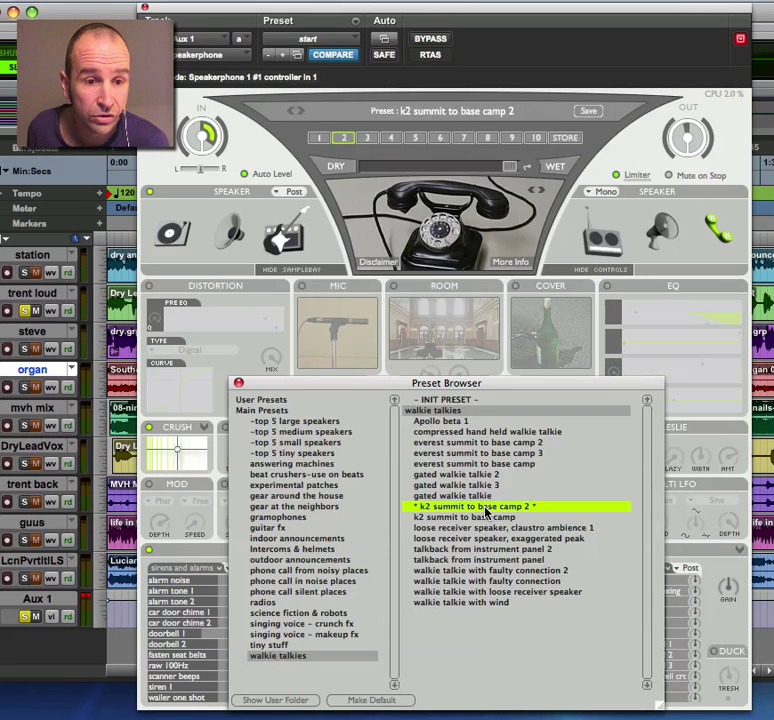
{"action": "double_click", "coordinate": [487, 512]}
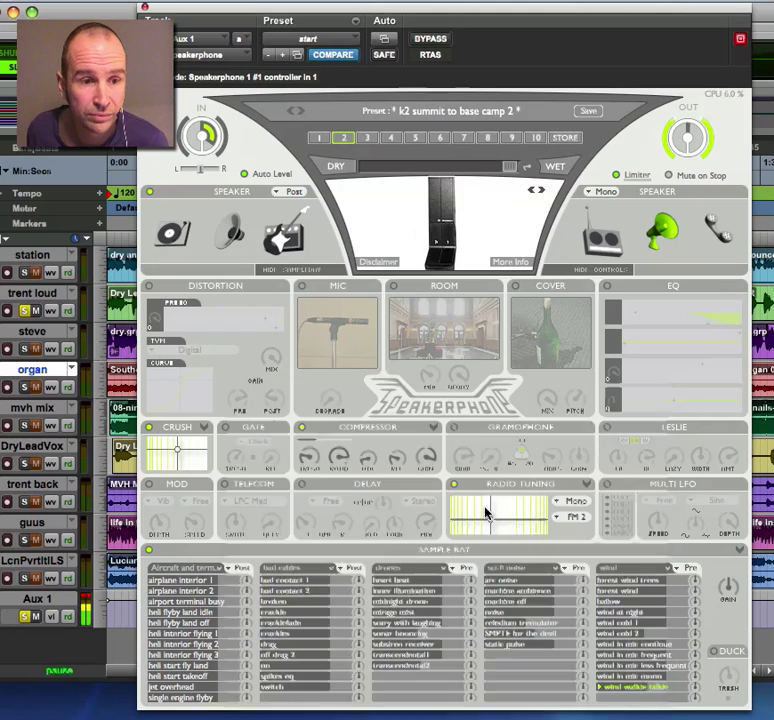
{"action": "left_click", "coordinate": [195, 459]}
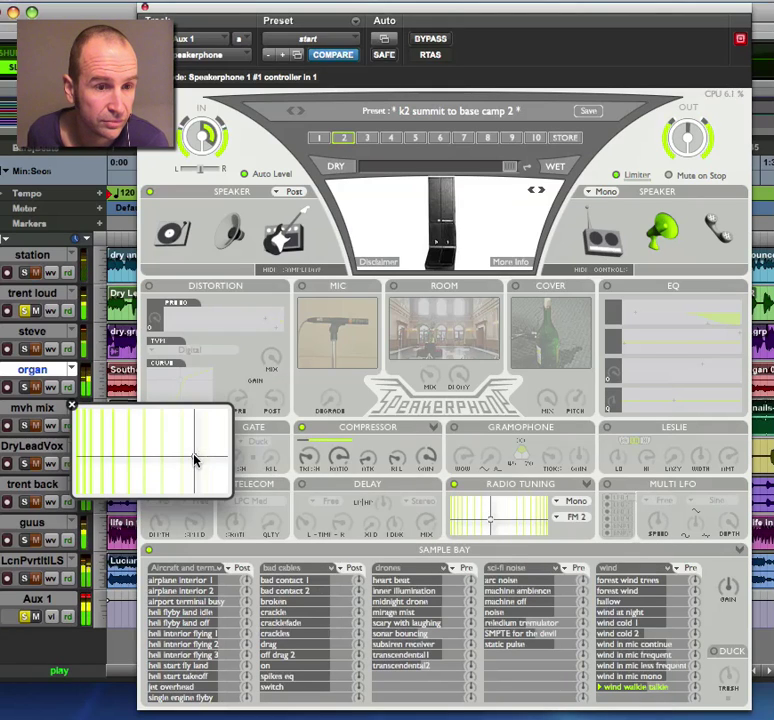
{"action": "left_click_drag", "start_coordinate": [192, 459], "coordinate": [177, 437]}
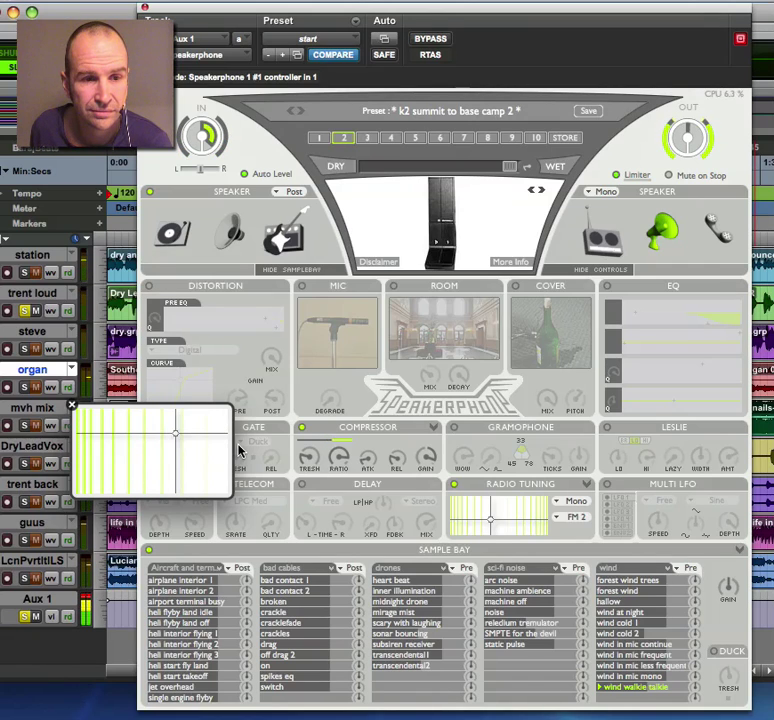
- Recall snapshot 2 and turn on the Gate and Compressor modules
{"action": "left_click", "coordinate": [349, 141]}
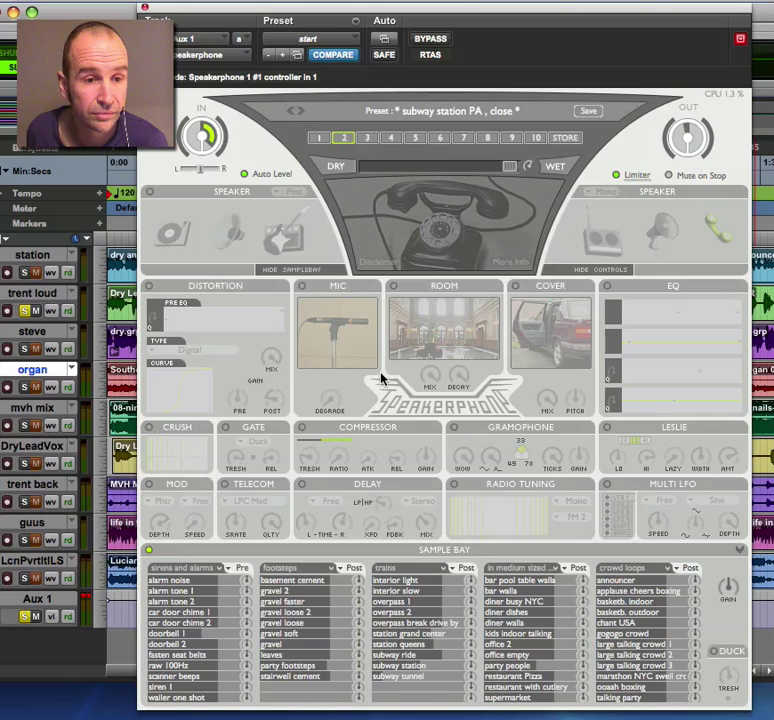
{"action": "left_click", "coordinate": [227, 429]}
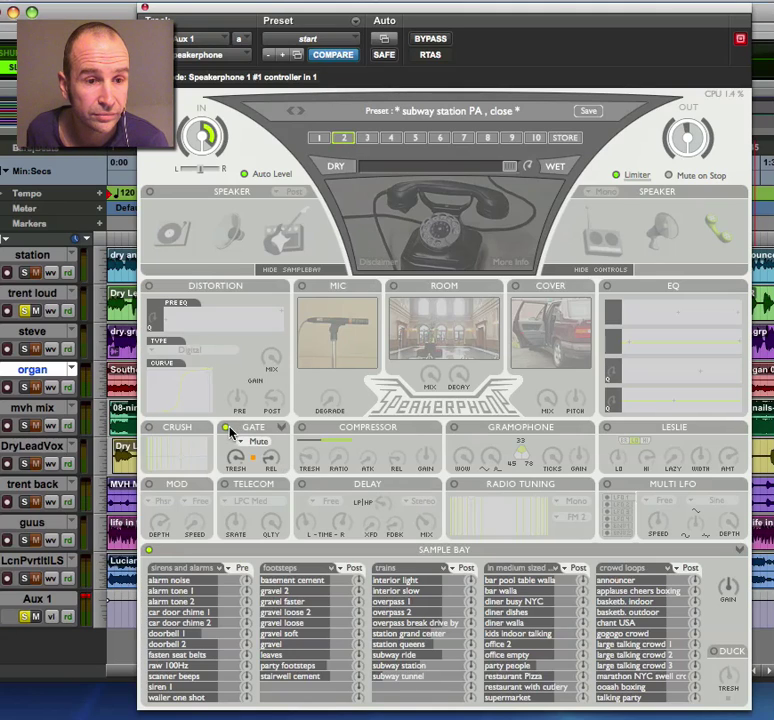
{"action": "left_click", "coordinate": [303, 428]}
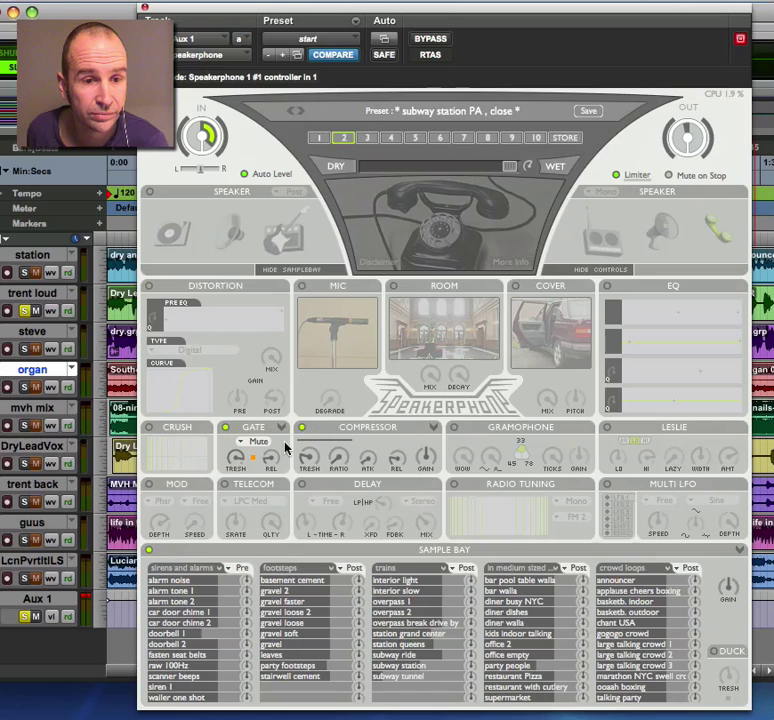
- Turn on the Gramophone, raise its tick gain to 3.6 dB, and switch off the Gramophone, Gate and Compressor modules
{"action": "left_click", "coordinate": [453, 427]}
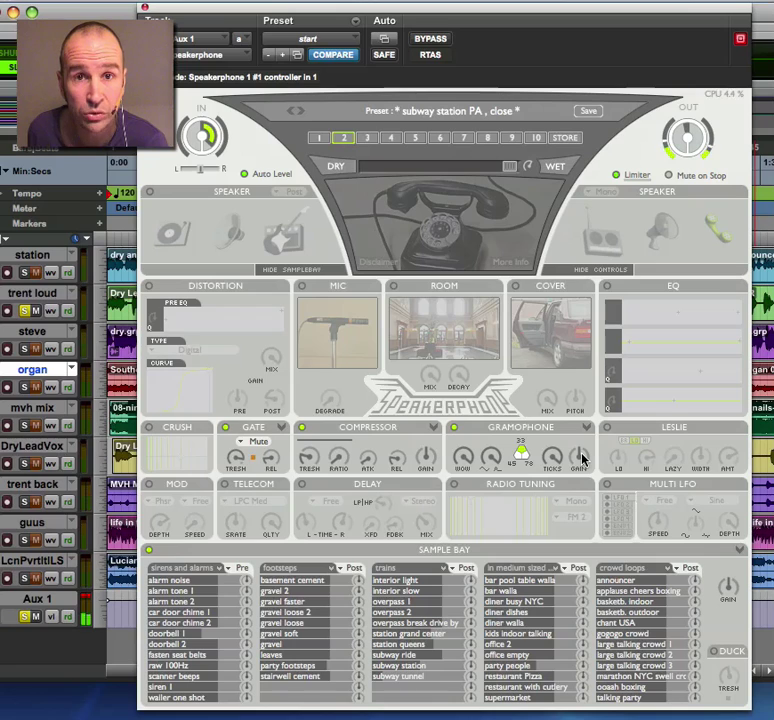
{"action": "left_click_drag", "start_coordinate": [582, 459], "coordinate": [631, 453]}
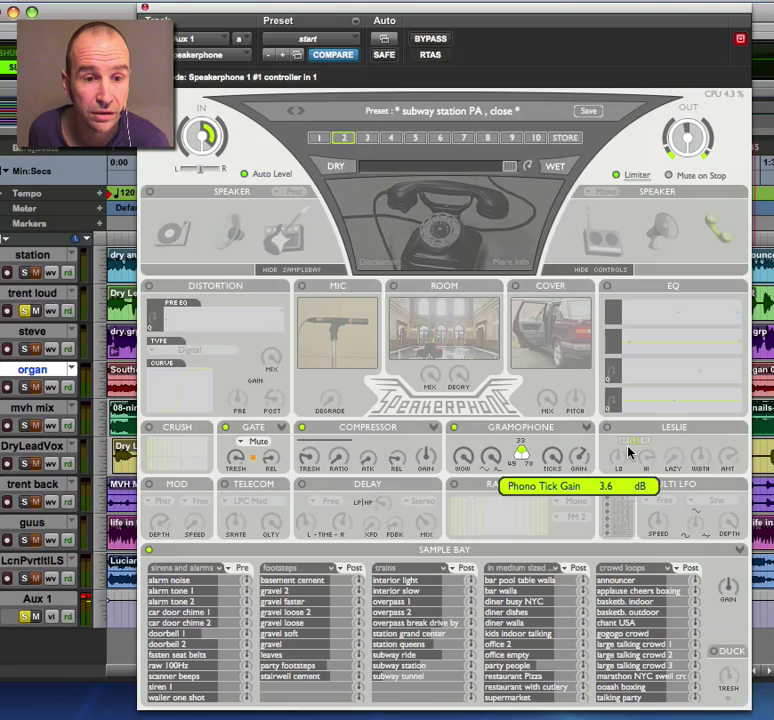
{"action": "left_click", "coordinate": [455, 428]}
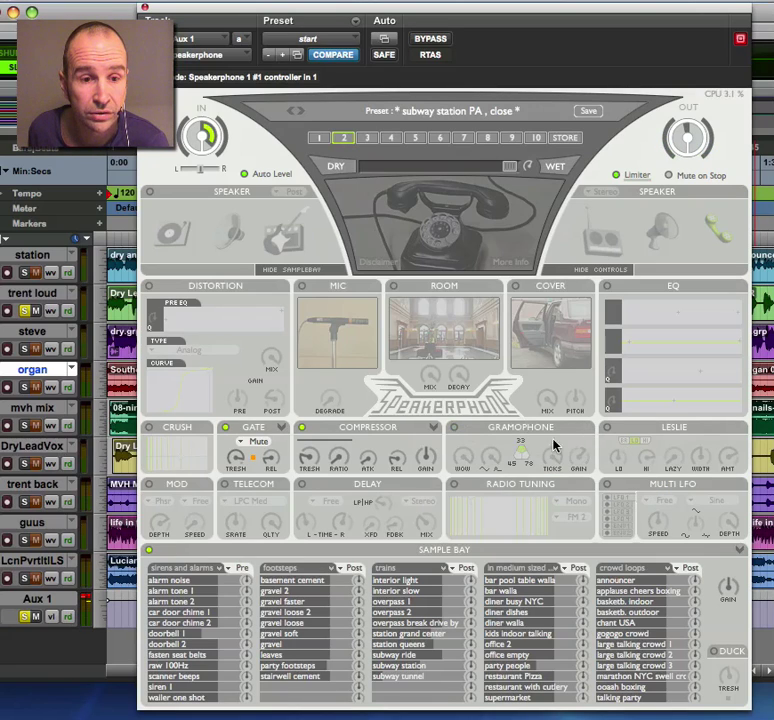
{"action": "left_click", "coordinate": [225, 428]}
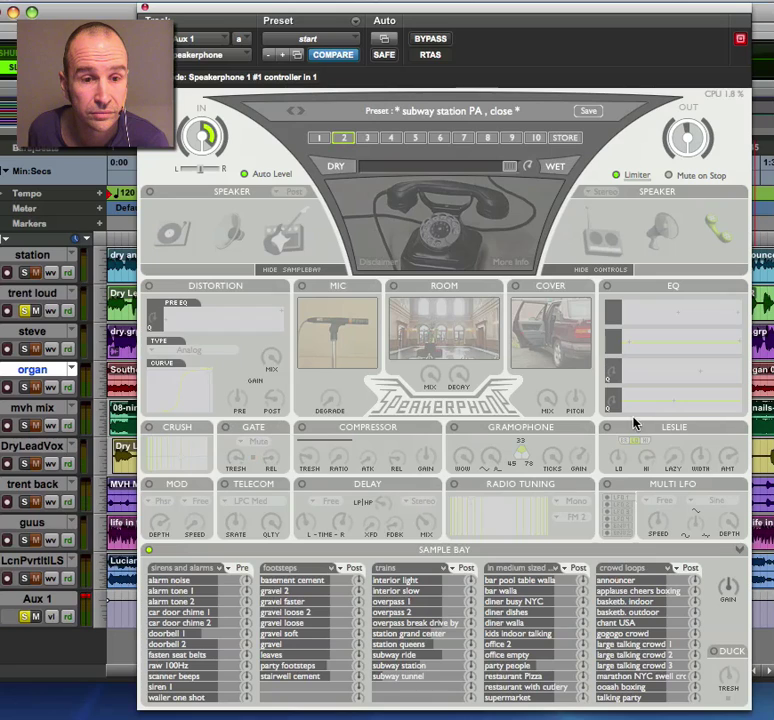
- Recall snapshot 9, play the organ track and turn on the Room and guitar amp speaker modules
{"action": "left_click", "coordinate": [607, 428]}
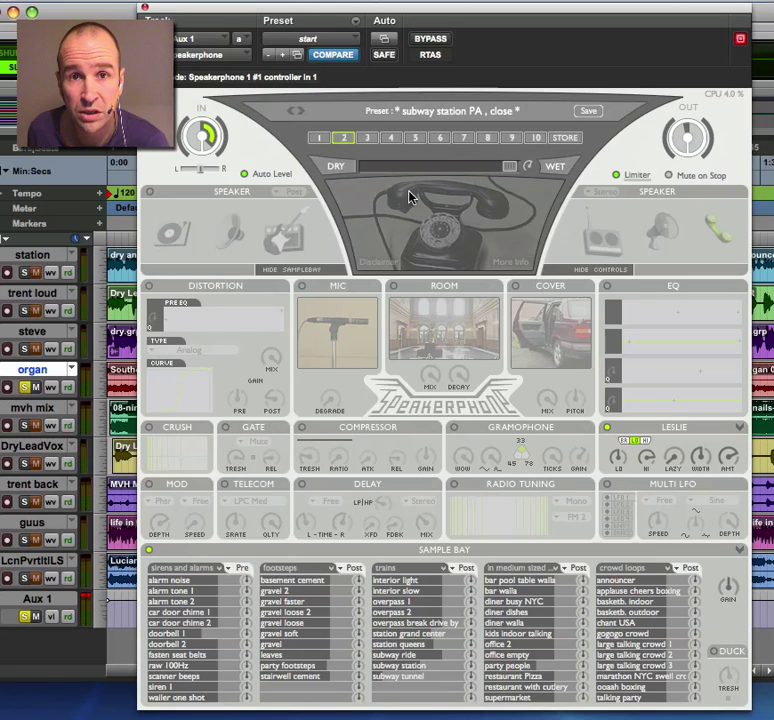
{"action": "left_click", "coordinate": [514, 140]}
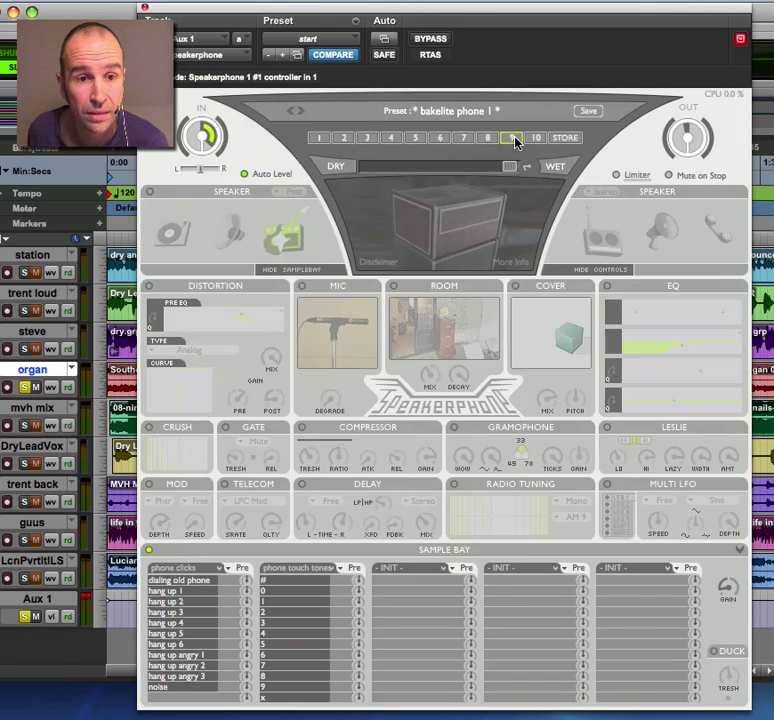
{"action": "key", "text": "space"}
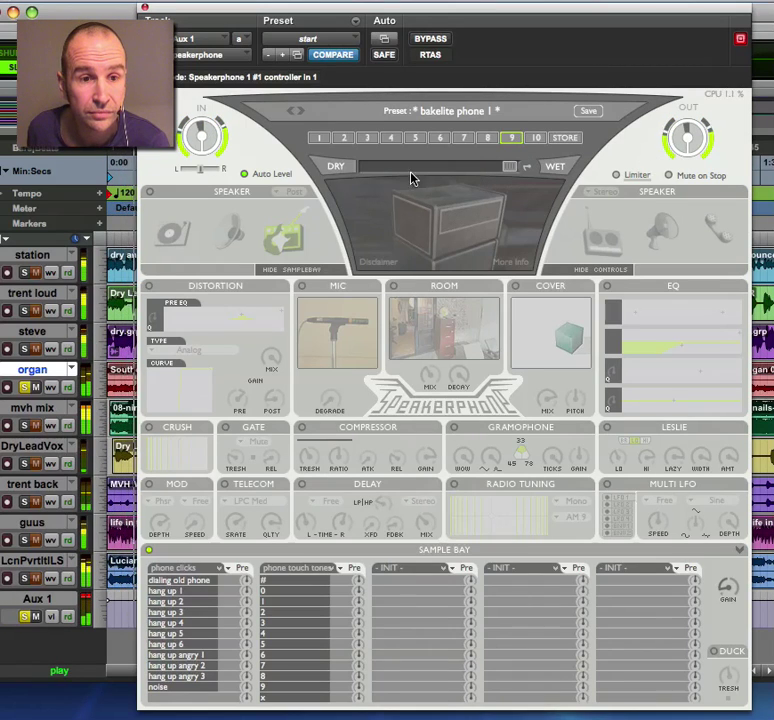
{"action": "mouse_move", "coordinate": [393, 290]}
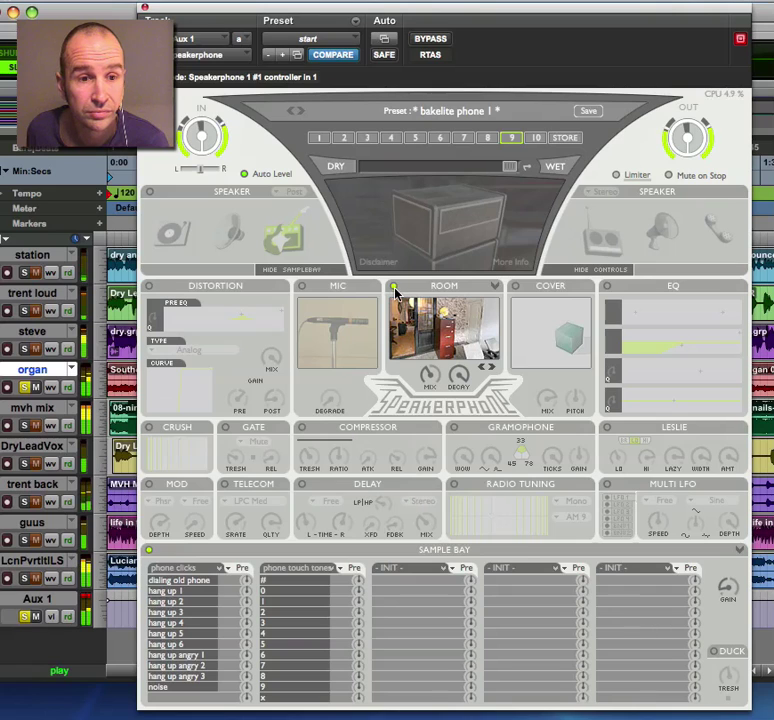
{"action": "left_click", "coordinate": [437, 228]}
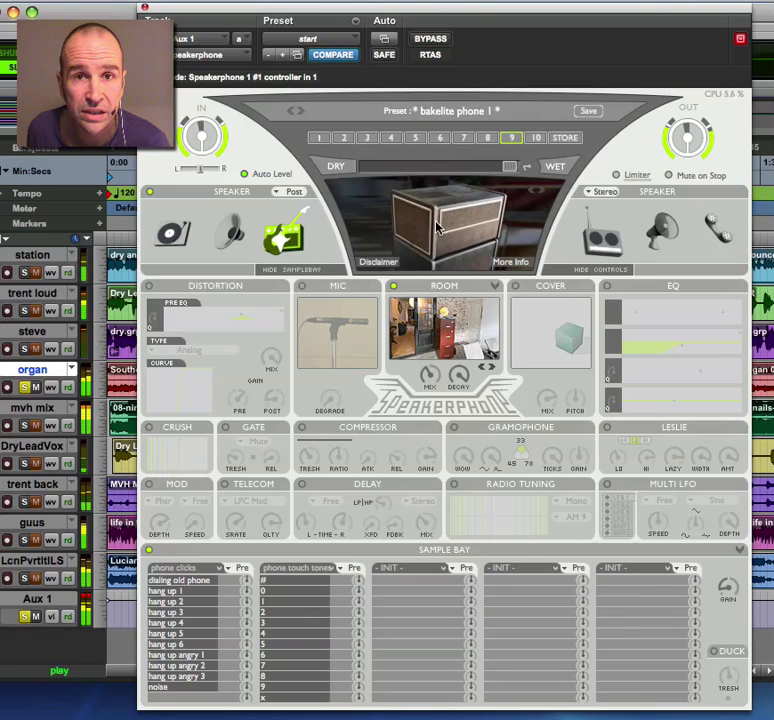
- Turn on the Leslie module, set its speed to LO during playback, and turn the module off
{"action": "left_click", "coordinate": [608, 428]}
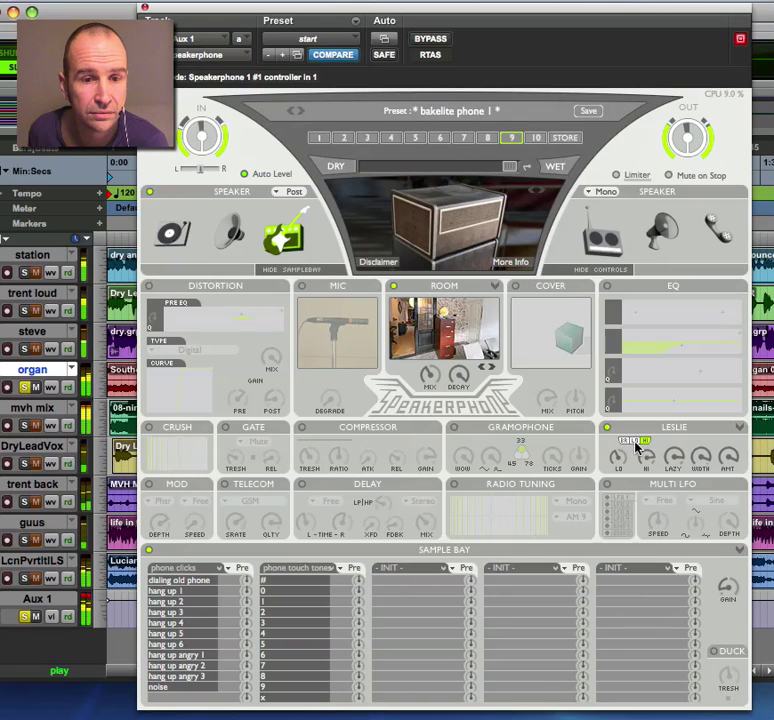
{"action": "left_click", "coordinate": [635, 443]}
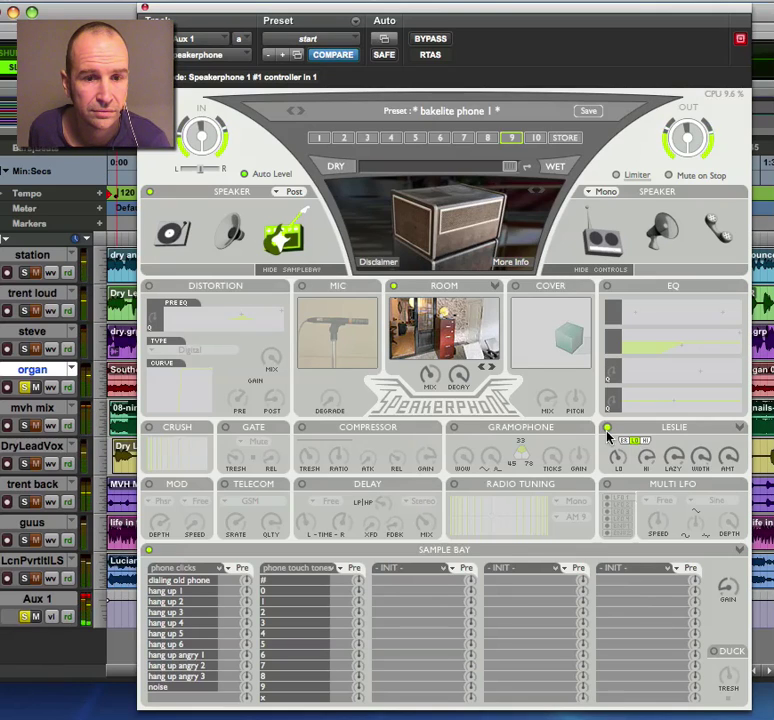
{"action": "left_click", "coordinate": [606, 430]}
- Turn on the Mod module and set its effect type to Vibrato
{"action": "left_click", "coordinate": [150, 485]}
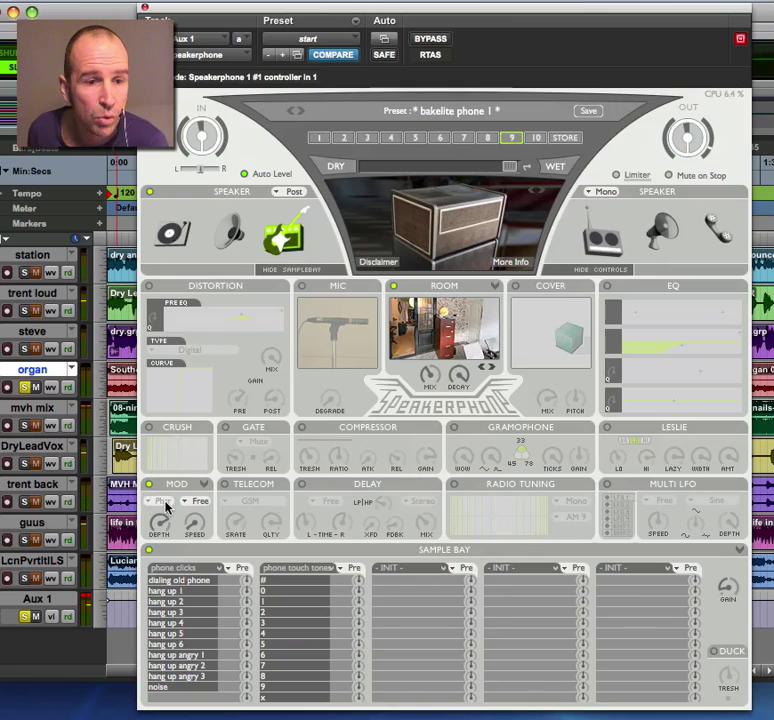
{"action": "left_click", "coordinate": [166, 503]}
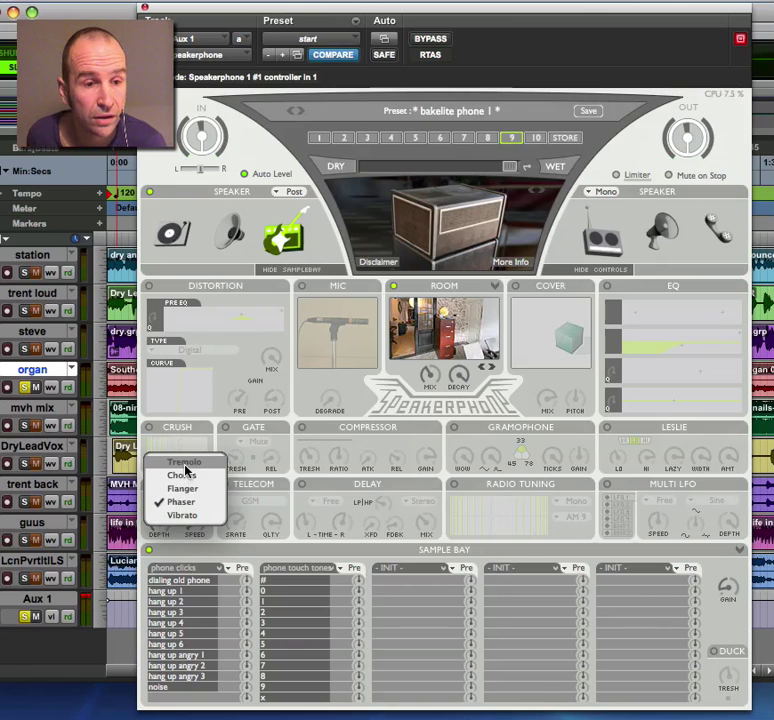
{"action": "left_click", "coordinate": [203, 516]}
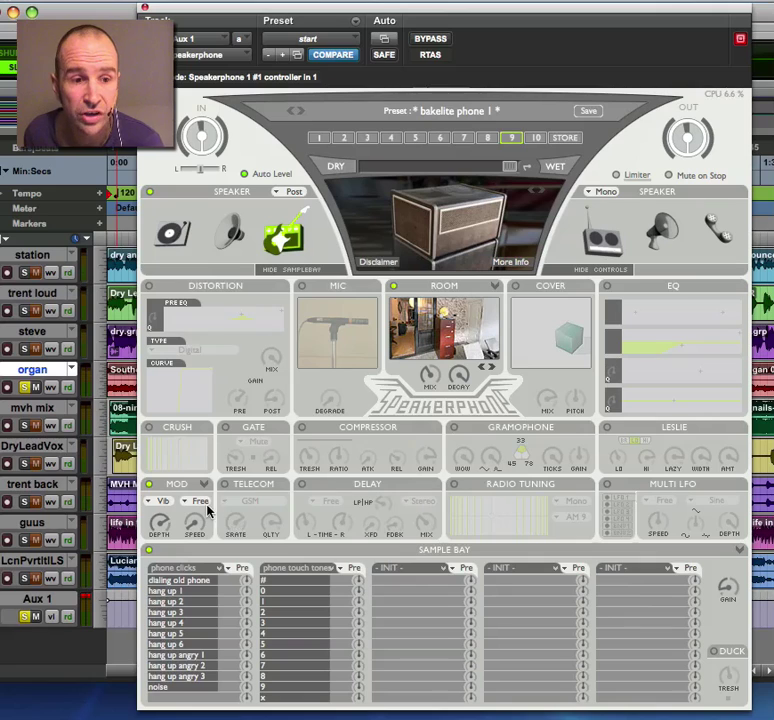
- Sync the Mod module's speed to eighth notes and turn the module off
{"action": "left_click", "coordinate": [205, 505]}
{"action": "left_click", "coordinate": [211, 518]}
{"action": "left_click", "coordinate": [194, 521]}
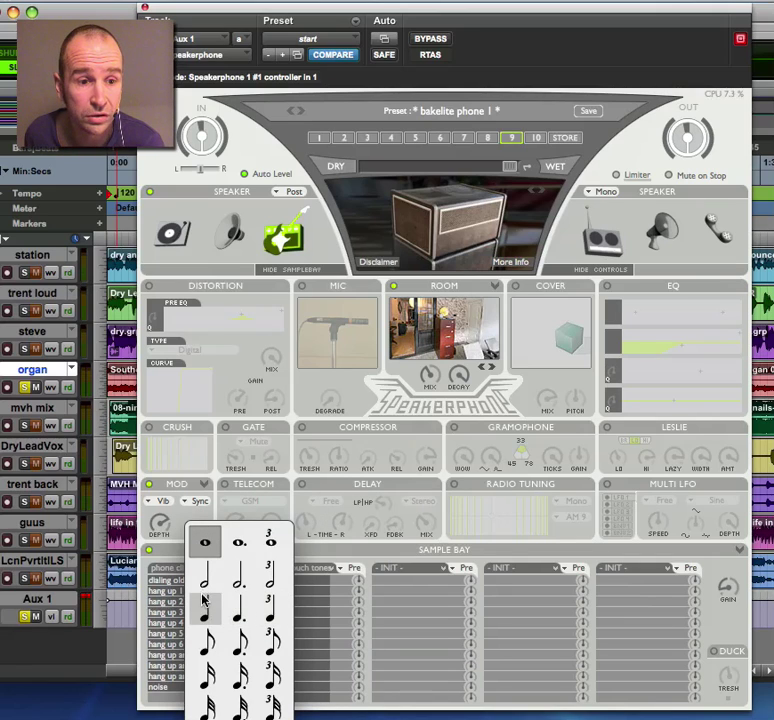
{"action": "left_click", "coordinate": [206, 641]}
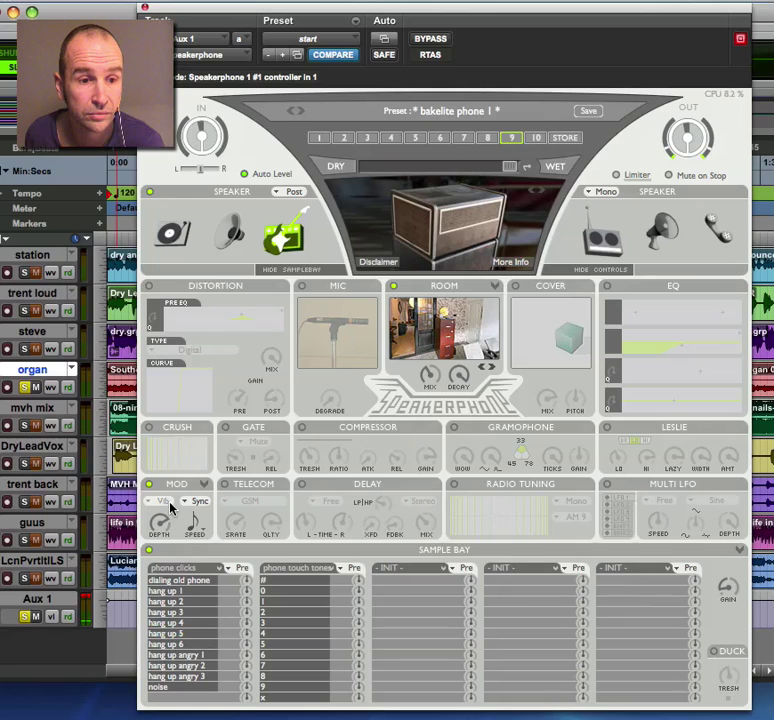
{"action": "left_click", "coordinate": [208, 488]}
- Recall snapshot 10, turn on the Telecom module and set its codec to GSM during playback
{"action": "left_click", "coordinate": [225, 485]}
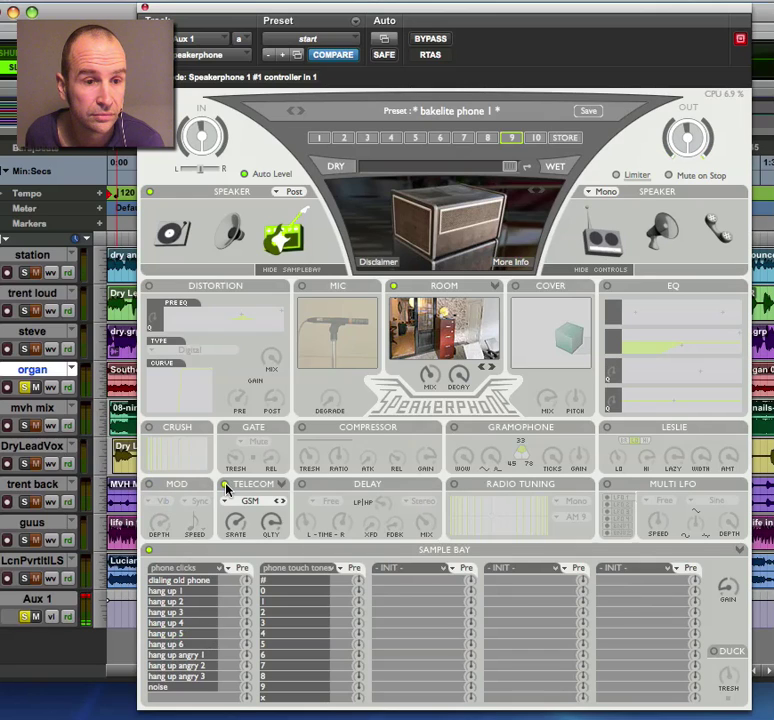
{"action": "left_click", "coordinate": [536, 141]}
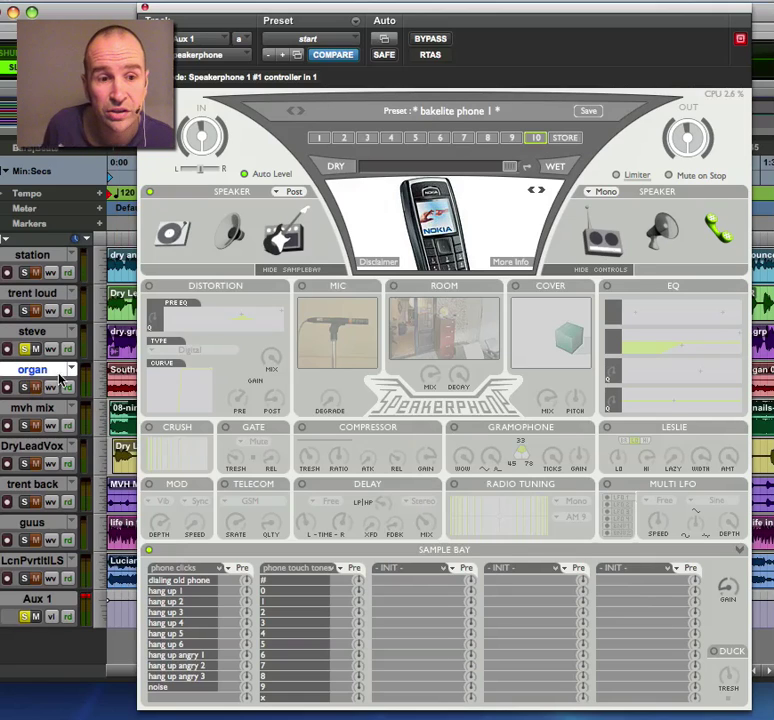
{"action": "left_click", "coordinate": [225, 488]}
{"action": "key", "text": "space"}
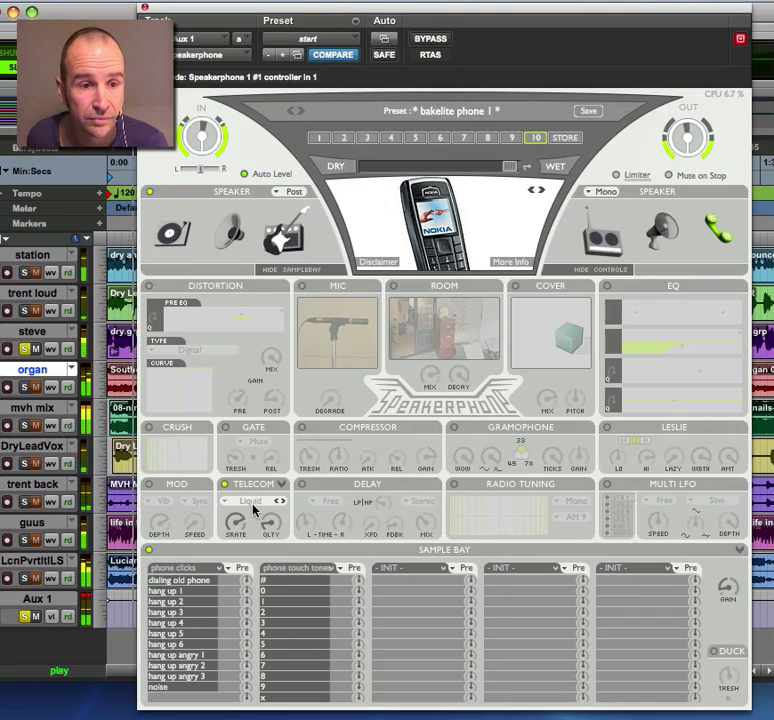
{"action": "left_click", "coordinate": [255, 510]}
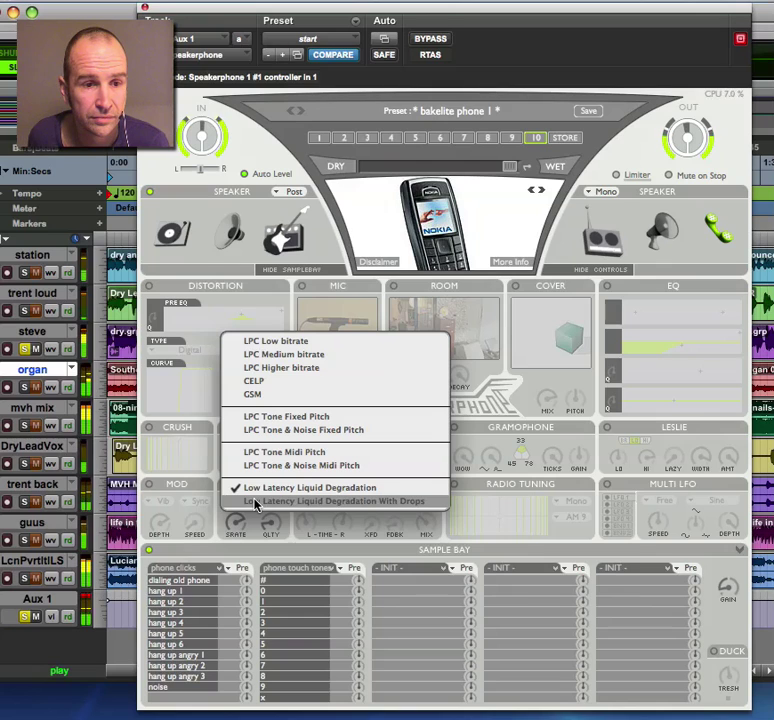
{"action": "left_click", "coordinate": [260, 396]}
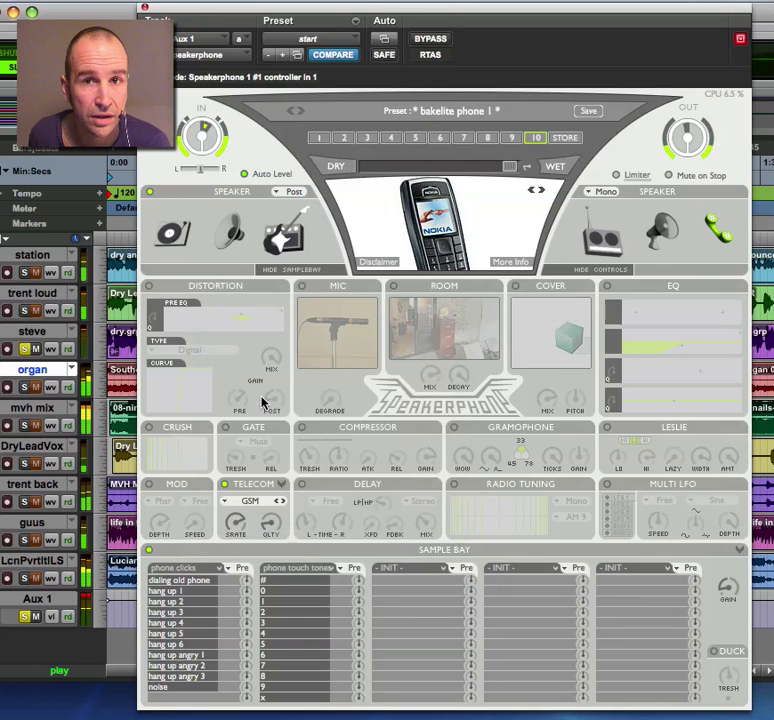
- Set the Telecom codec to LPC Tone & Noise Fixed Pitch, vary its sample rate, and switch the speaker to the robot toy
{"action": "left_click", "coordinate": [259, 502]}
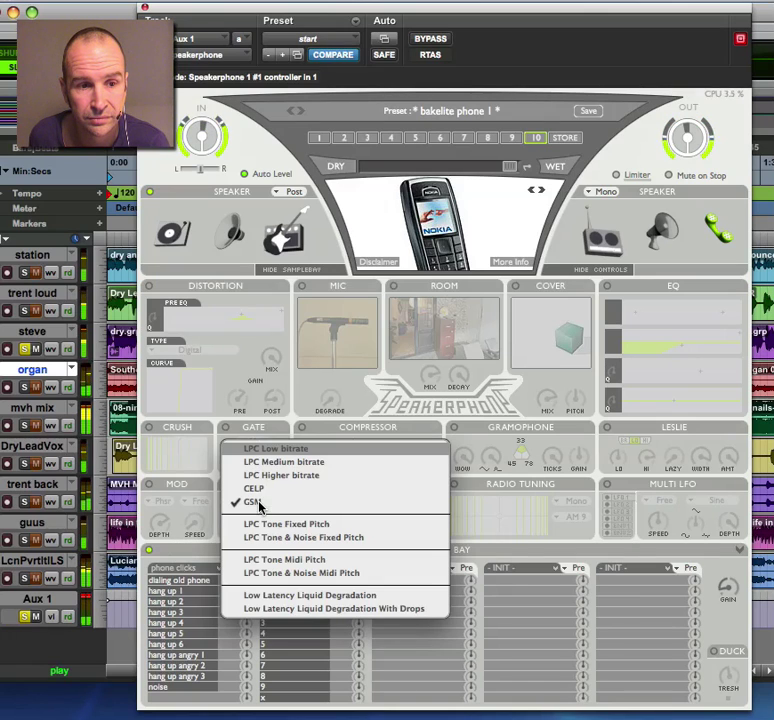
{"action": "left_click", "coordinate": [263, 537]}
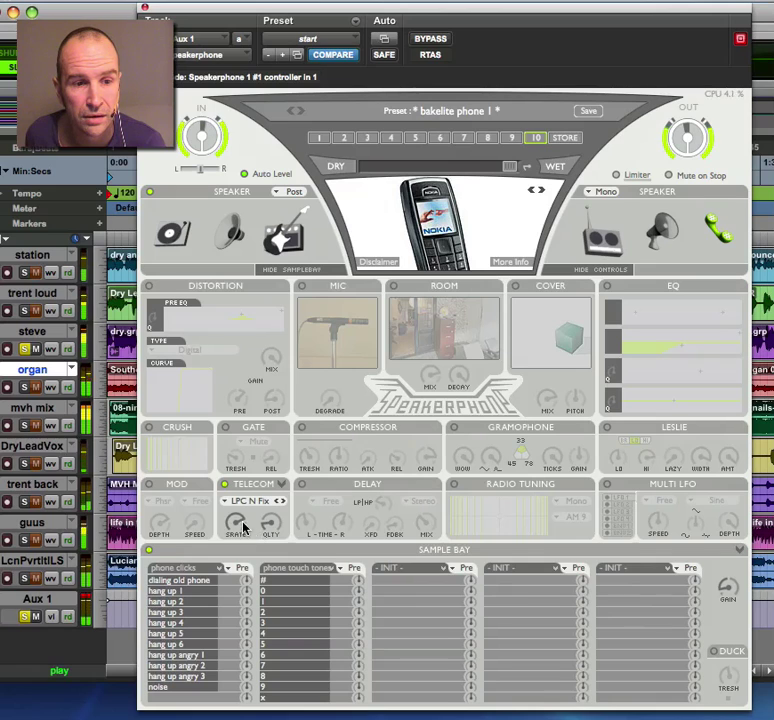
{"action": "left_click_drag", "start_coordinate": [235, 522], "coordinate": [403, 484]}
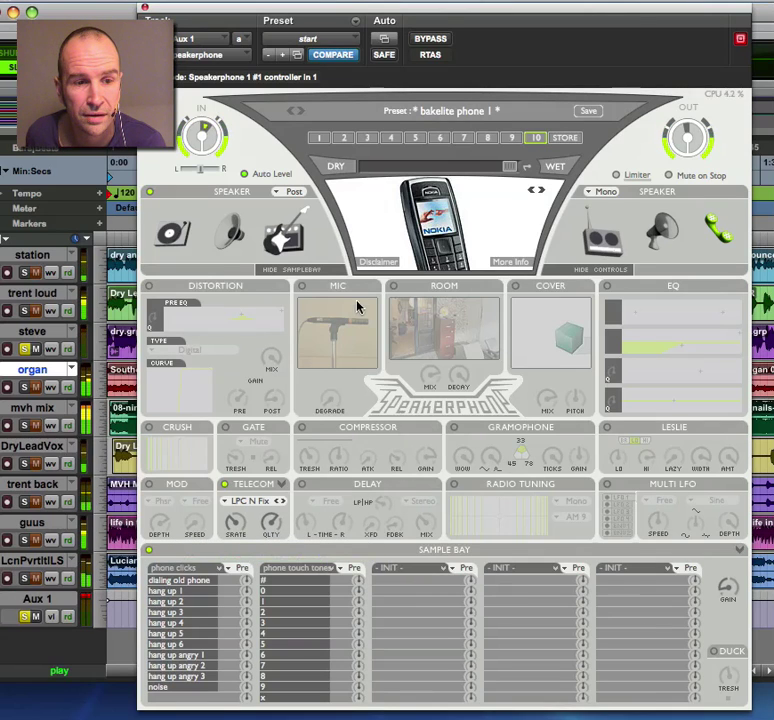
{"action": "left_click", "coordinate": [238, 240]}
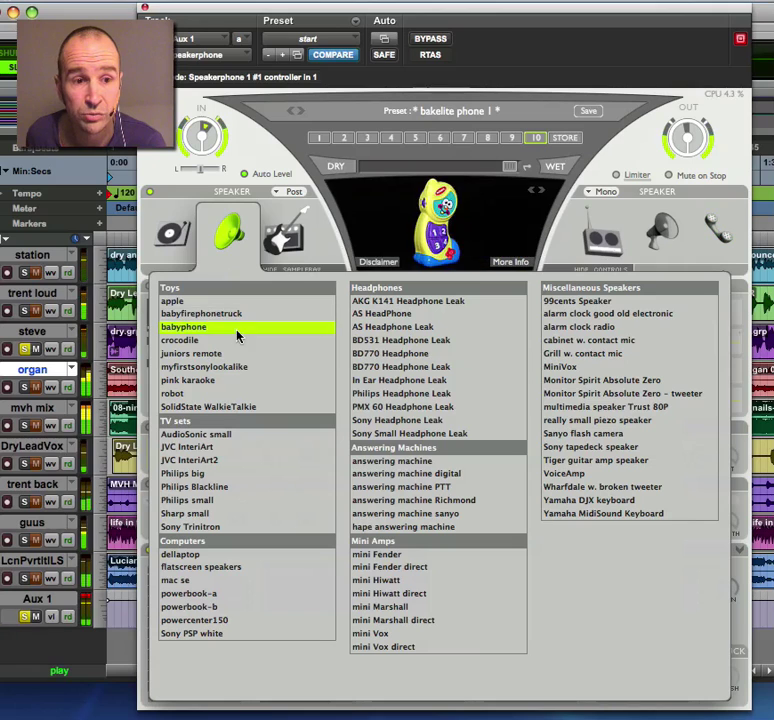
{"action": "left_click", "coordinate": [222, 399]}
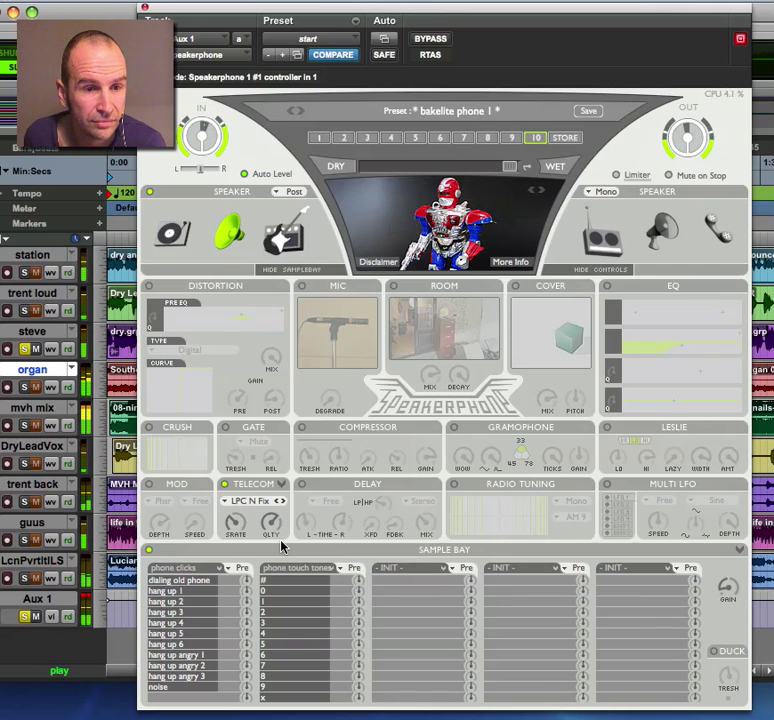
- Turn off the Telecom module, turn on the Delay module and check its filter setting
{"action": "left_click", "coordinate": [225, 485]}
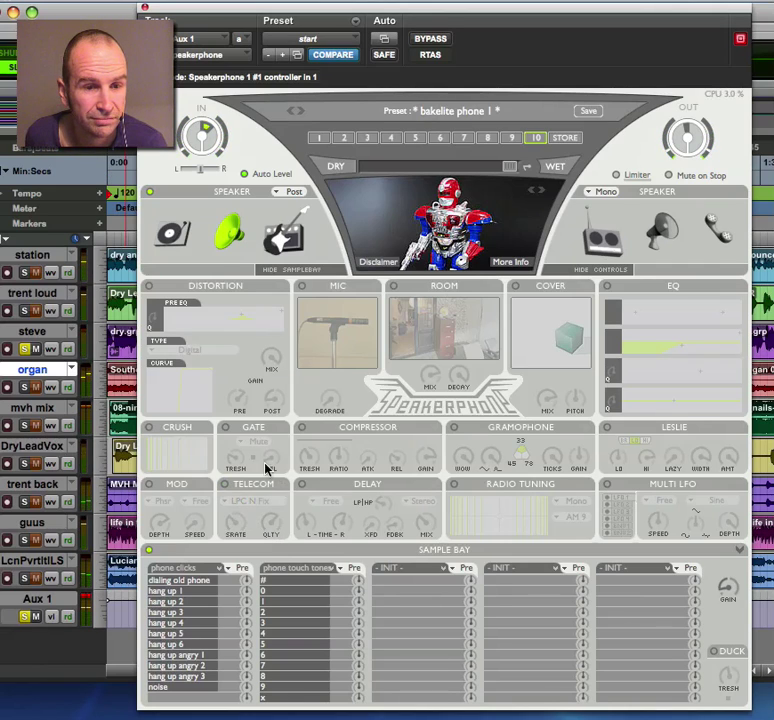
{"action": "left_click", "coordinate": [302, 485]}
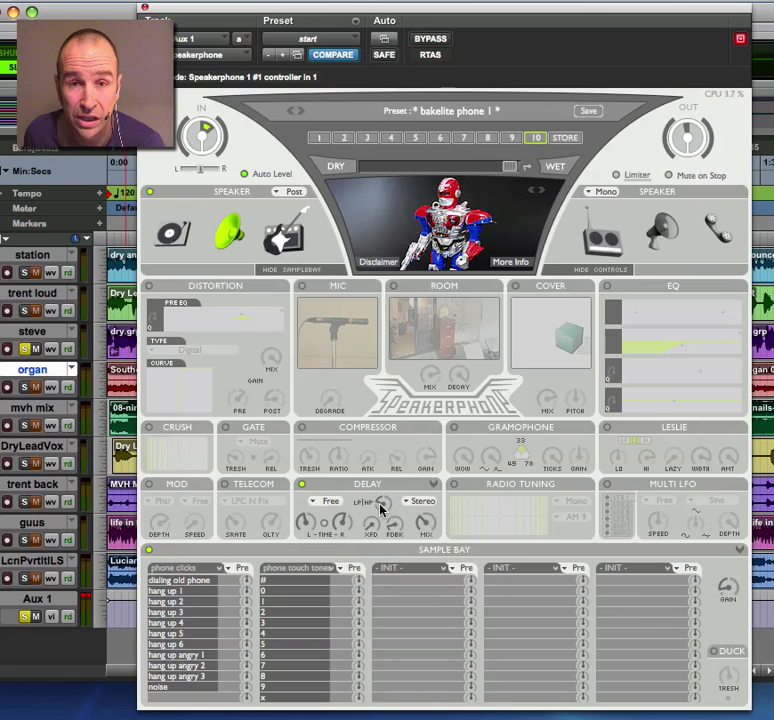
{"action": "mouse_move", "coordinate": [386, 508]}
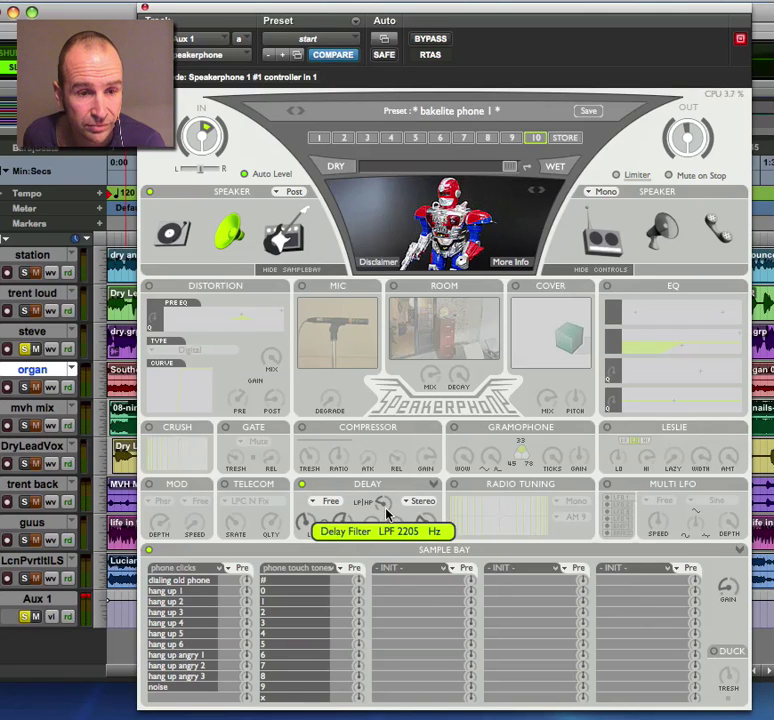
- Recall snapshot 8, turn on Radio Tuning, shift its tuning crosshair during playback, and turn the module off
{"action": "left_click", "coordinate": [485, 139]}
{"action": "left_click", "coordinate": [455, 485]}
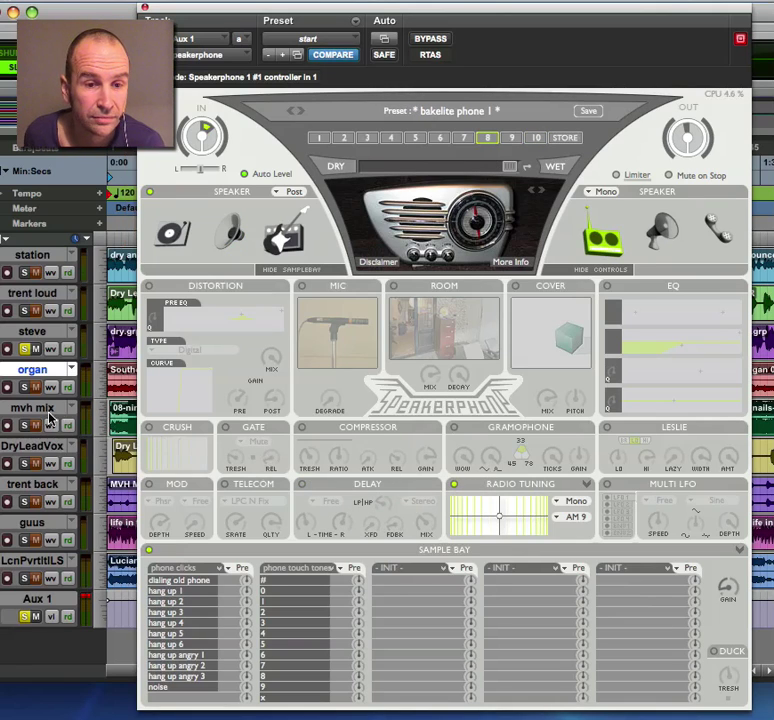
{"action": "key", "text": "space"}
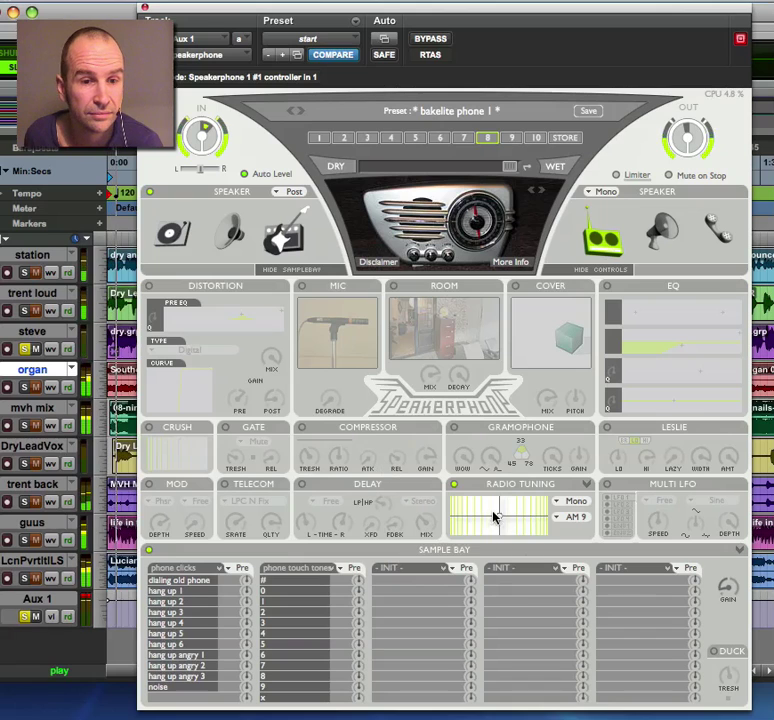
{"action": "left_click_drag", "start_coordinate": [501, 521], "coordinate": [474, 540]}
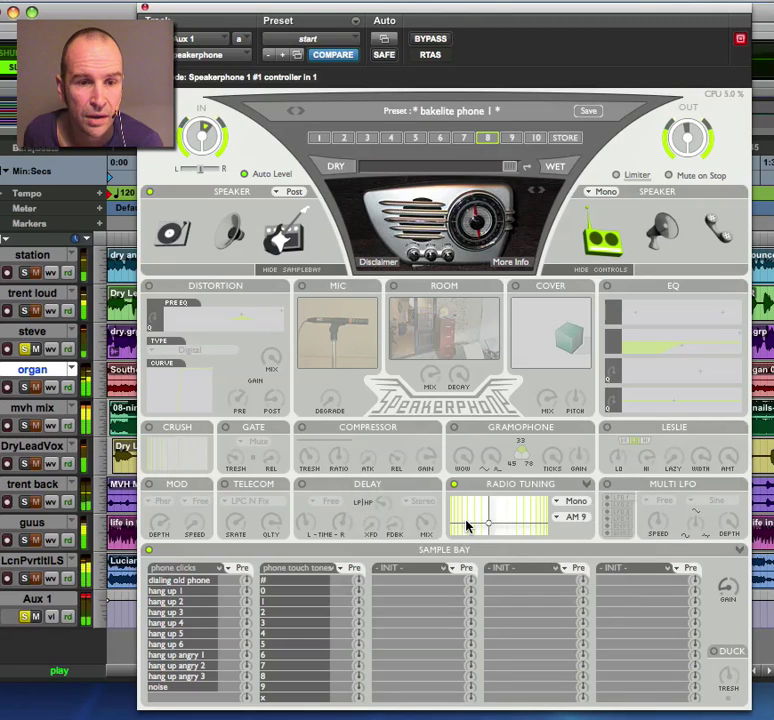
{"action": "left_click", "coordinate": [454, 485]}
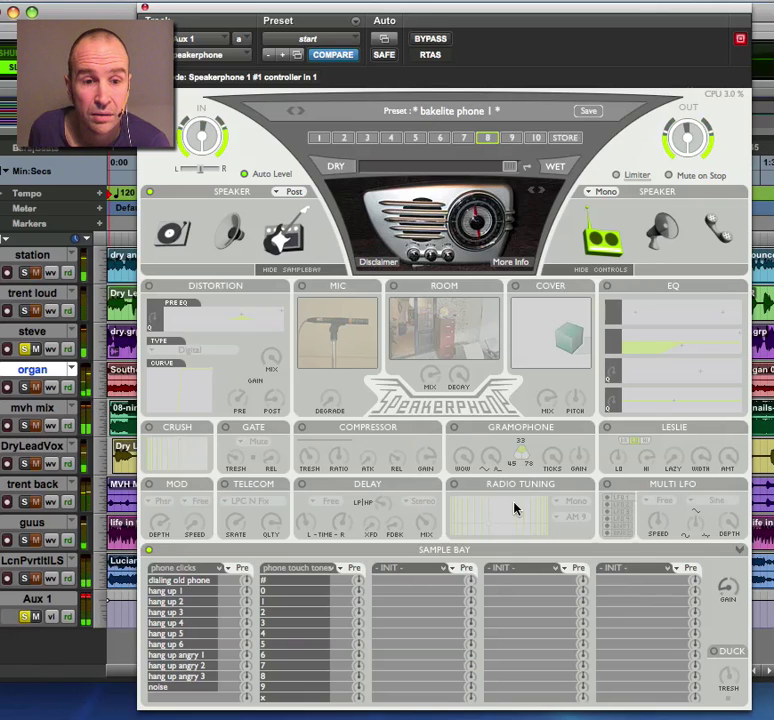
- Turn on the Multi LFO, assign LFO 1 to the Distortion pre gain, and turn on the Distortion module with that gain adjusted
{"action": "left_click", "coordinate": [607, 485]}
{"action": "left_click_drag", "start_coordinate": [615, 497], "coordinate": [238, 403]}
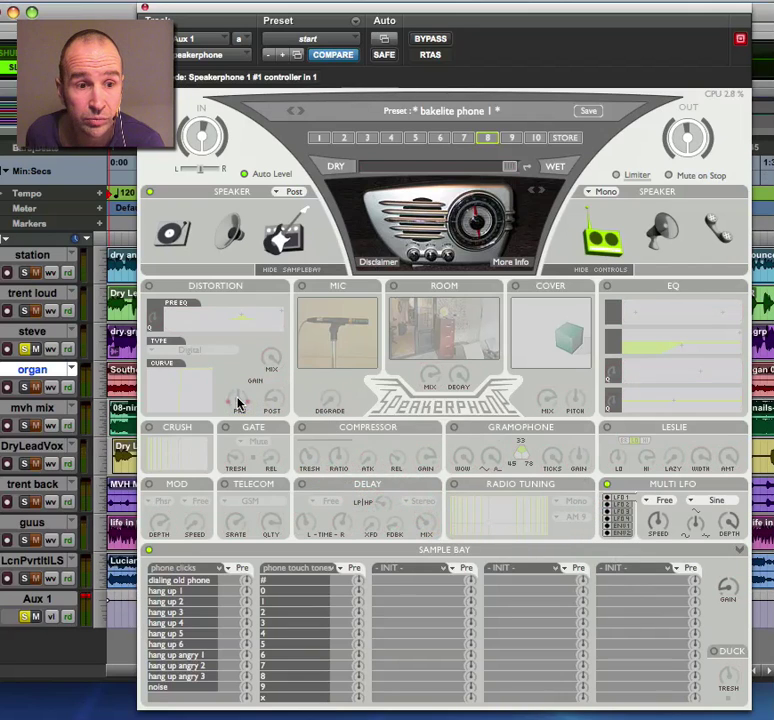
{"action": "left_click", "coordinate": [150, 287]}
{"action": "left_click_drag", "start_coordinate": [248, 404], "coordinate": [237, 401]}
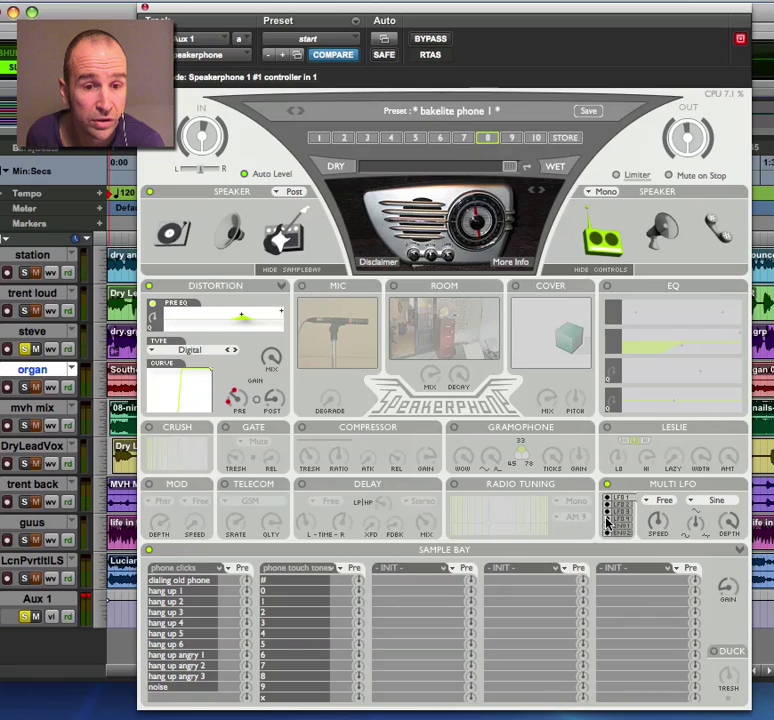
- Assign another modulation source from the Multi LFO to the Distortion curve
{"action": "left_click_drag", "start_coordinate": [610, 526], "coordinate": [202, 411]}
{"action": "left_click", "coordinate": [199, 410]}
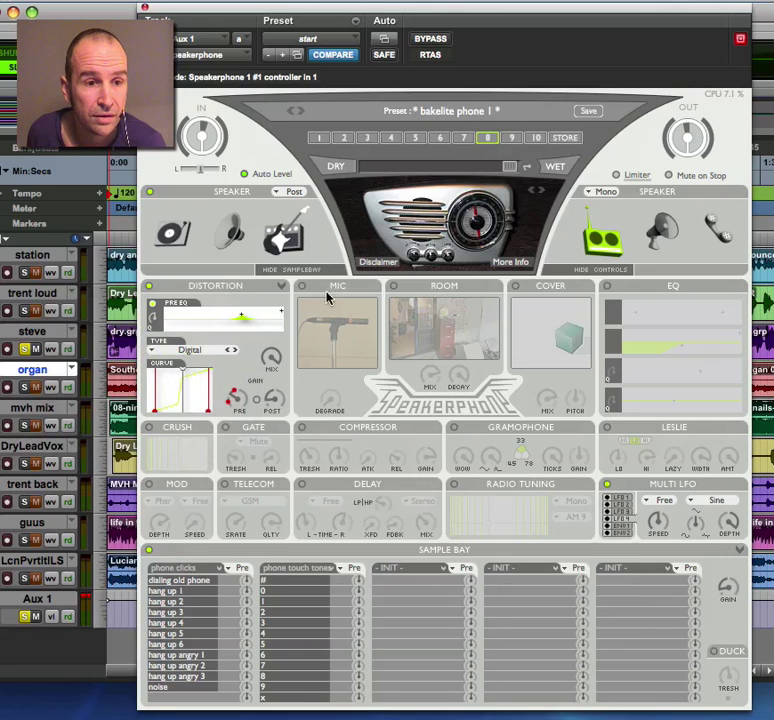
- Open the preset browser and load the user preset horribly wrong number
{"action": "left_click", "coordinate": [457, 118]}
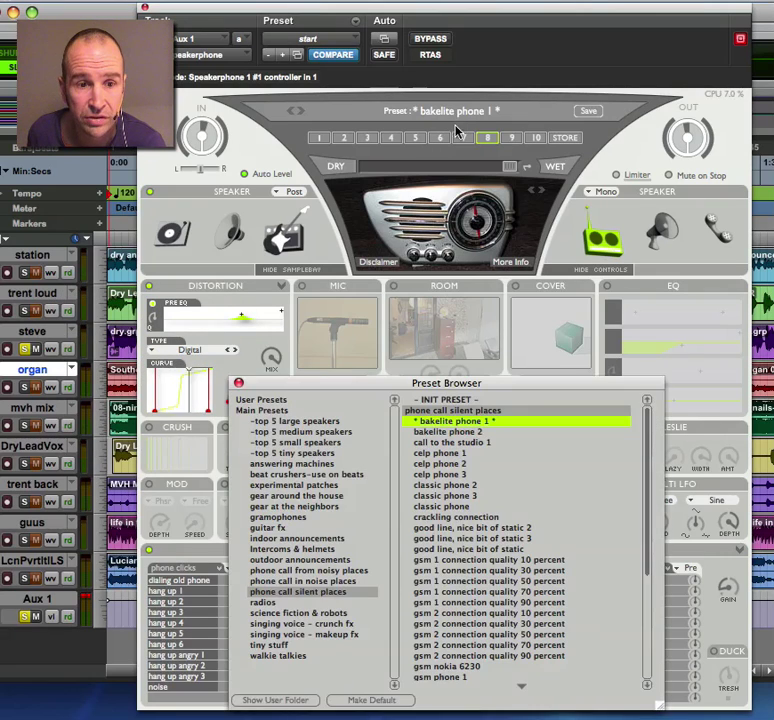
{"action": "left_click", "coordinate": [283, 401]}
{"action": "left_click", "coordinate": [462, 413]}
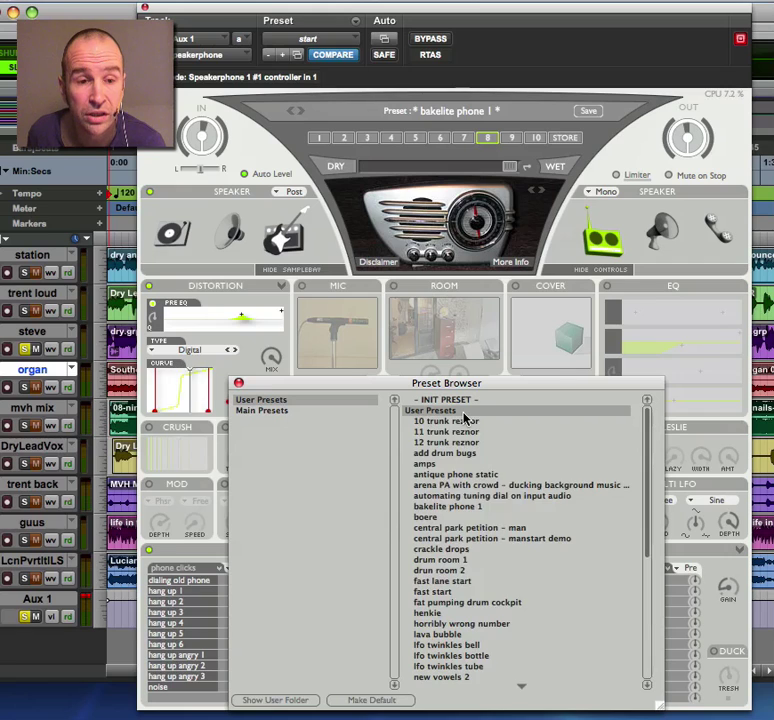
{"action": "left_click", "coordinate": [472, 624]}
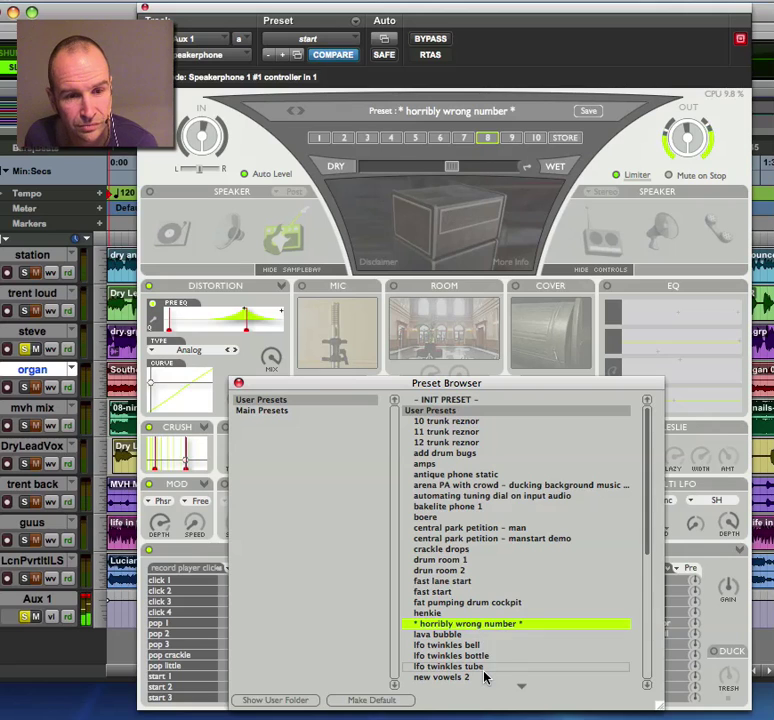
- Audition the user presets surfsound and pink void, close the preset browser, and recall snapshot 2
{"action": "scroll", "coordinate": [484, 677], "scroll_direction": "down", "scroll_amount": 5}
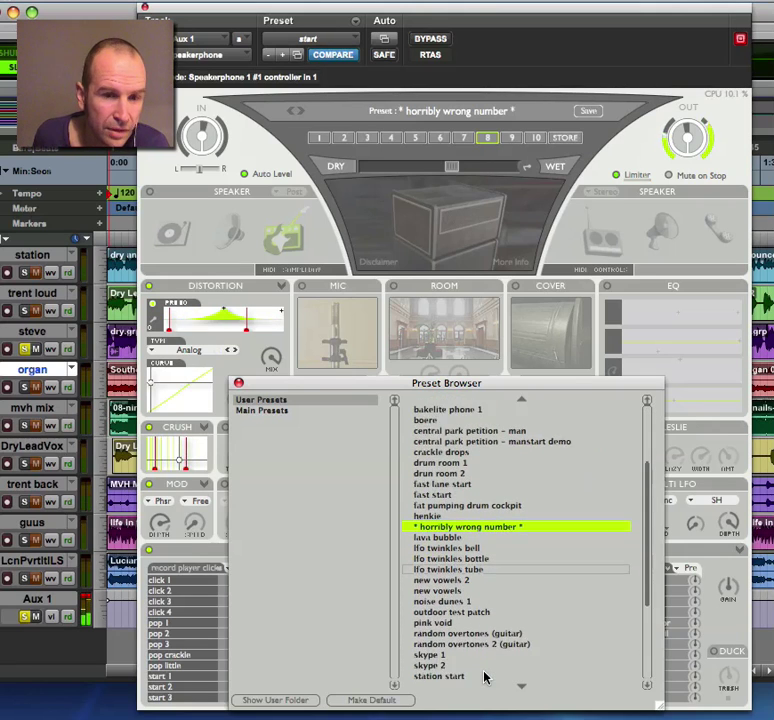
{"action": "scroll", "coordinate": [484, 677], "scroll_direction": "down", "scroll_amount": 2}
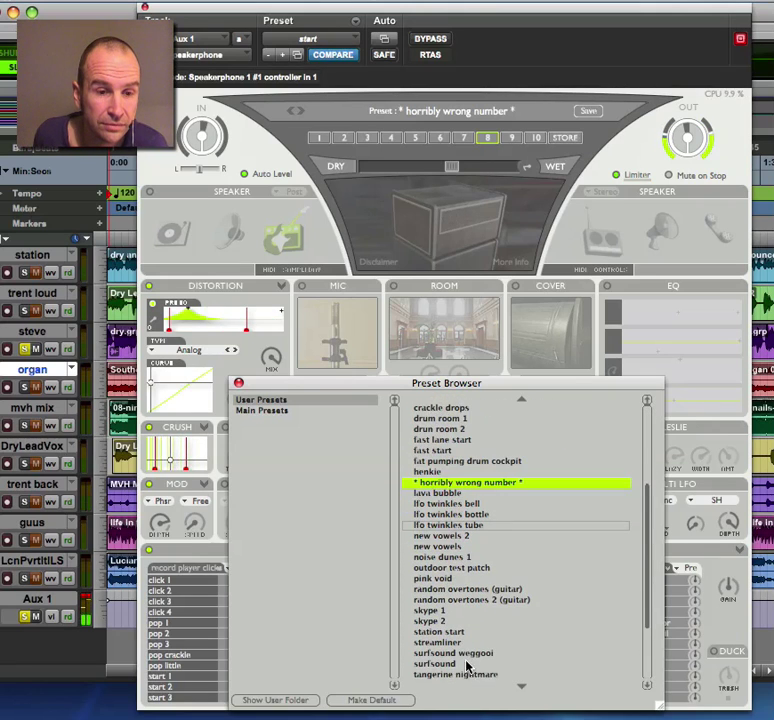
{"action": "left_click", "coordinate": [467, 664]}
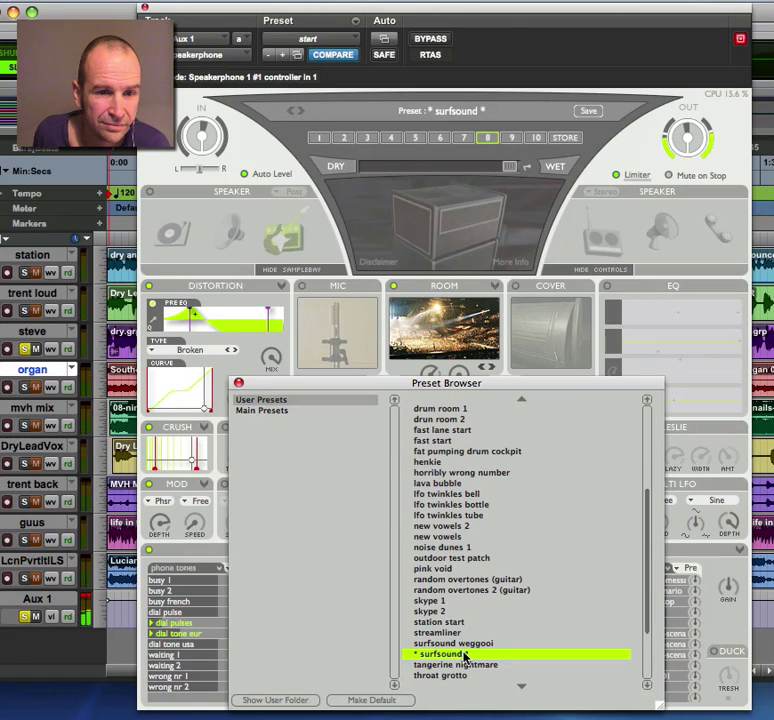
{"action": "left_click", "coordinate": [447, 570]}
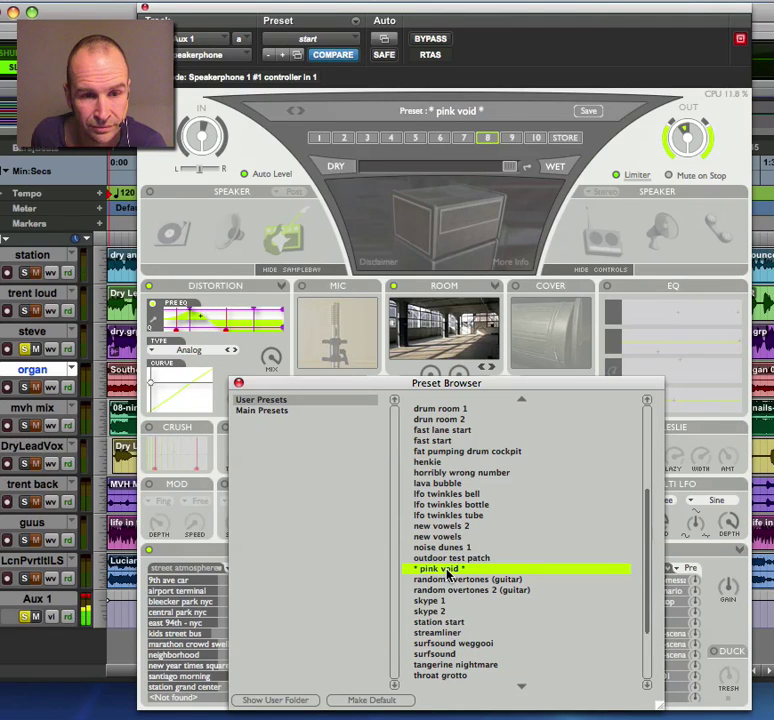
{"action": "left_click", "coordinate": [239, 382]}
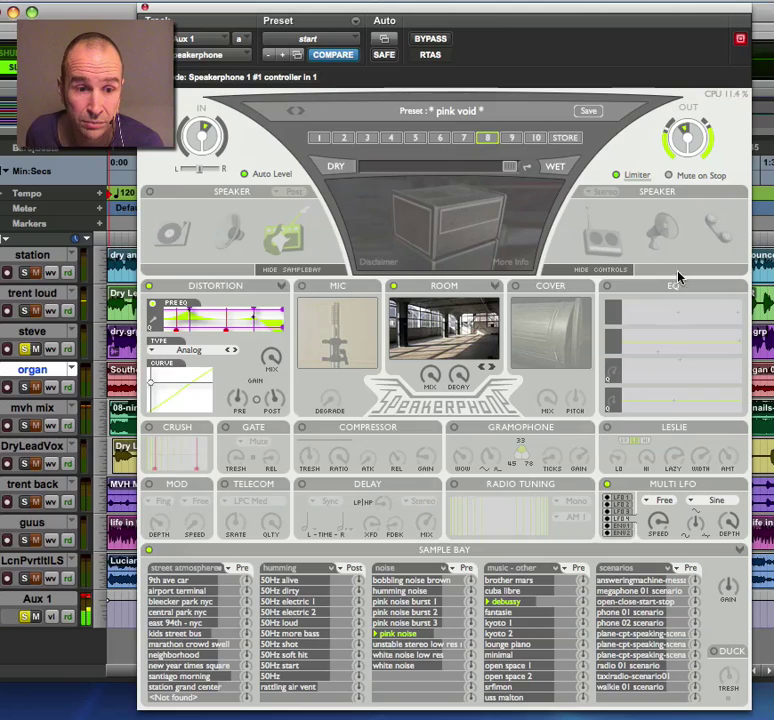
{"action": "left_click", "coordinate": [343, 140]}
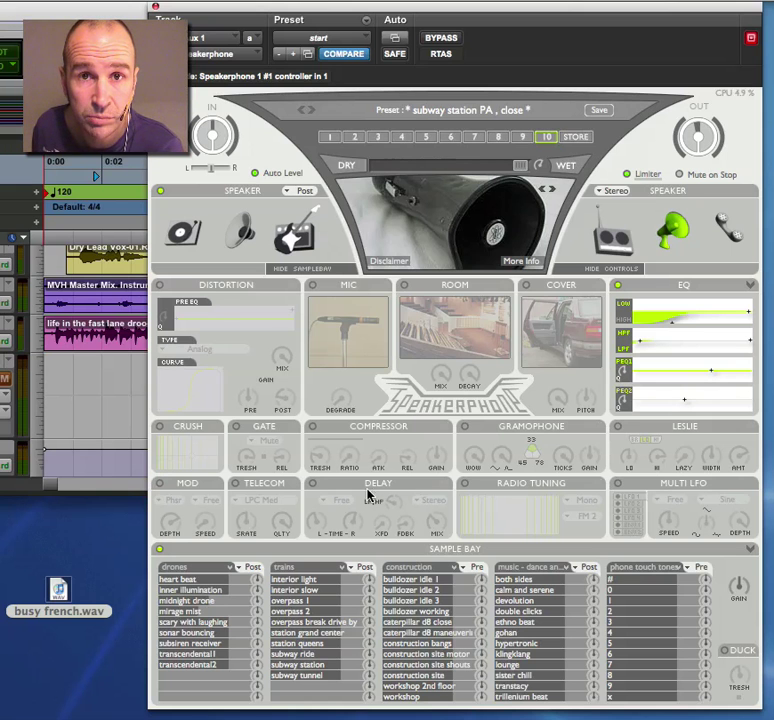
- Play the midnight drone and mirage mist samples from the drones column together and adjust their volumes
{"action": "left_click", "coordinate": [194, 600]}
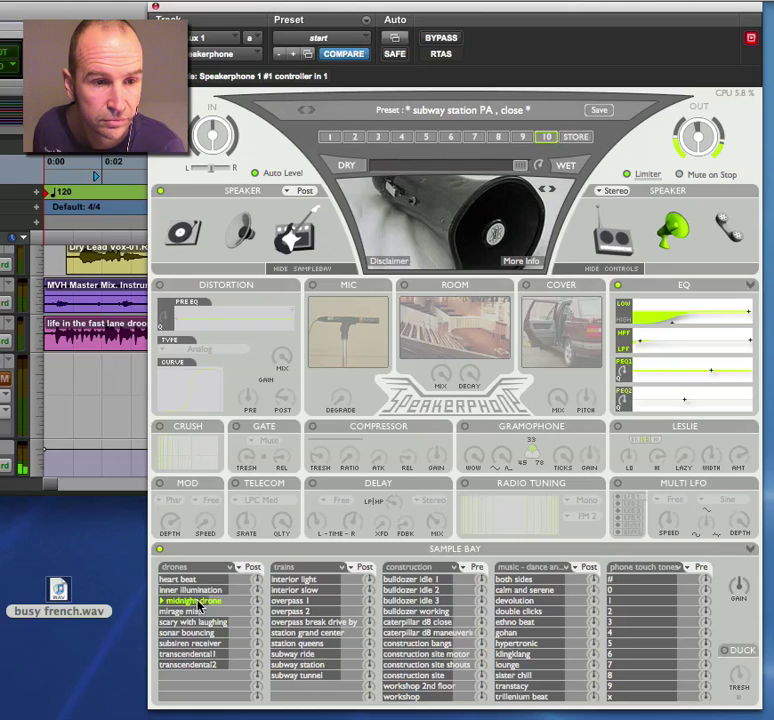
{"action": "left_click_drag", "start_coordinate": [197, 604], "coordinate": [212, 613]}
{"action": "left_click", "coordinate": [194, 614]}
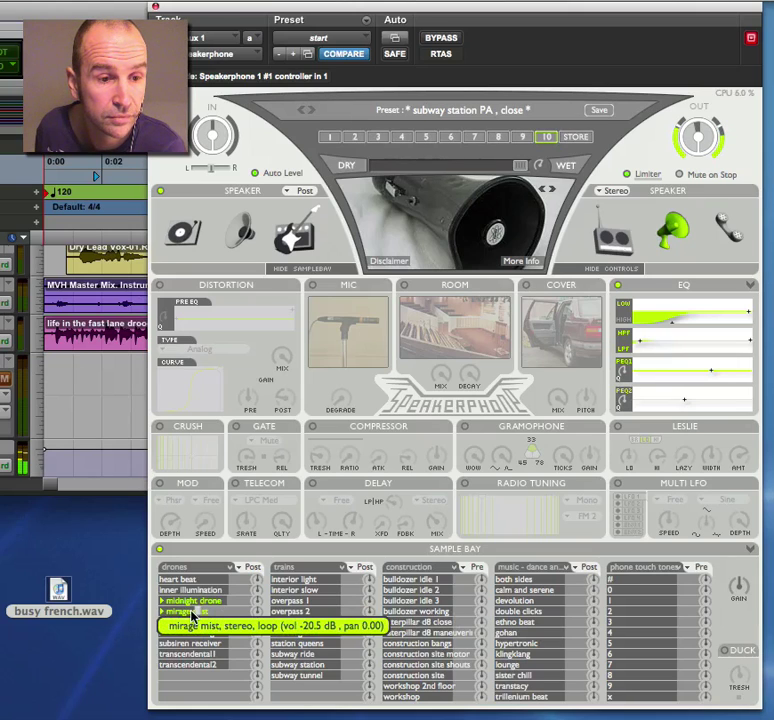
{"action": "left_click", "coordinate": [227, 604]}
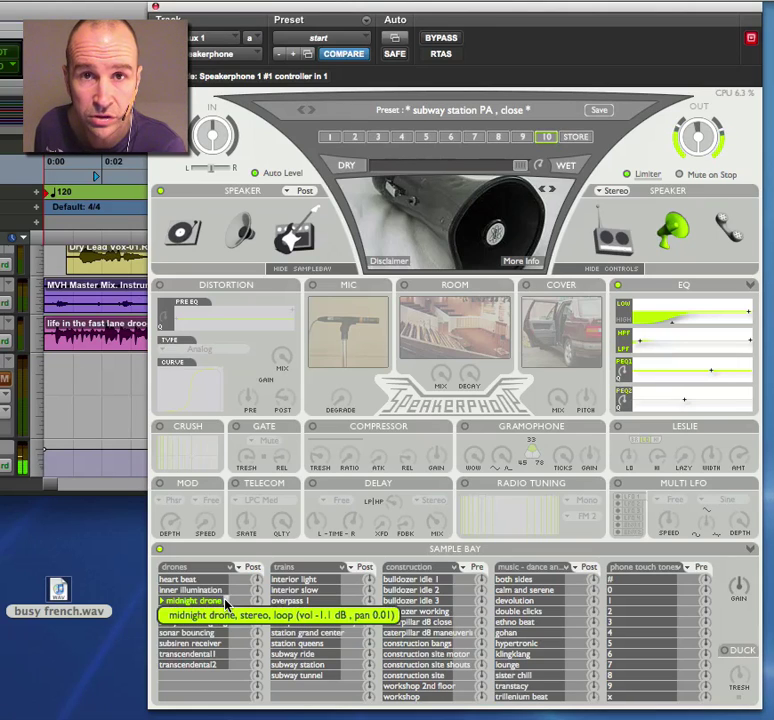
{"action": "left_click_drag", "start_coordinate": [227, 604], "coordinate": [220, 612]}
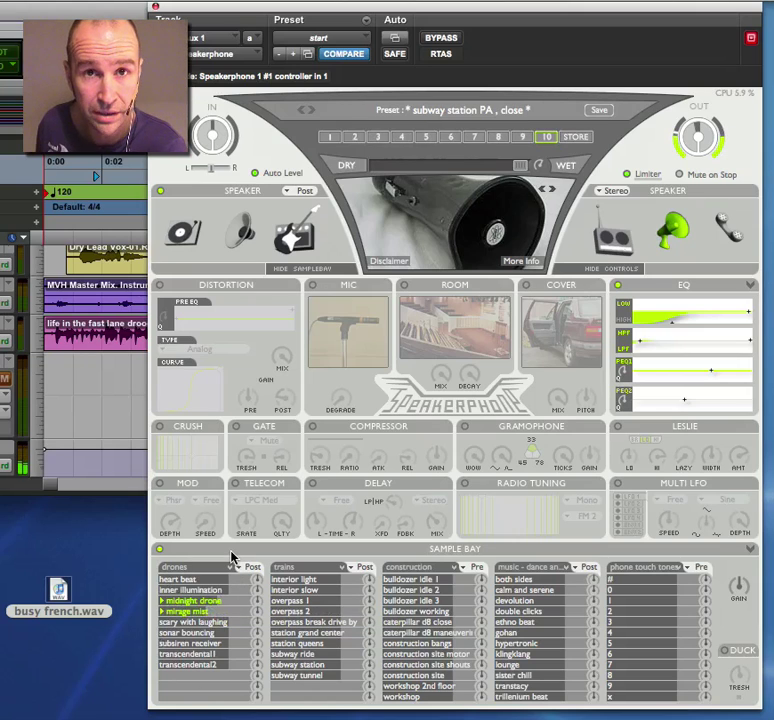
{"action": "left_click_drag", "start_coordinate": [219, 608], "coordinate": [214, 608]}
{"action": "left_click", "coordinate": [196, 611]}
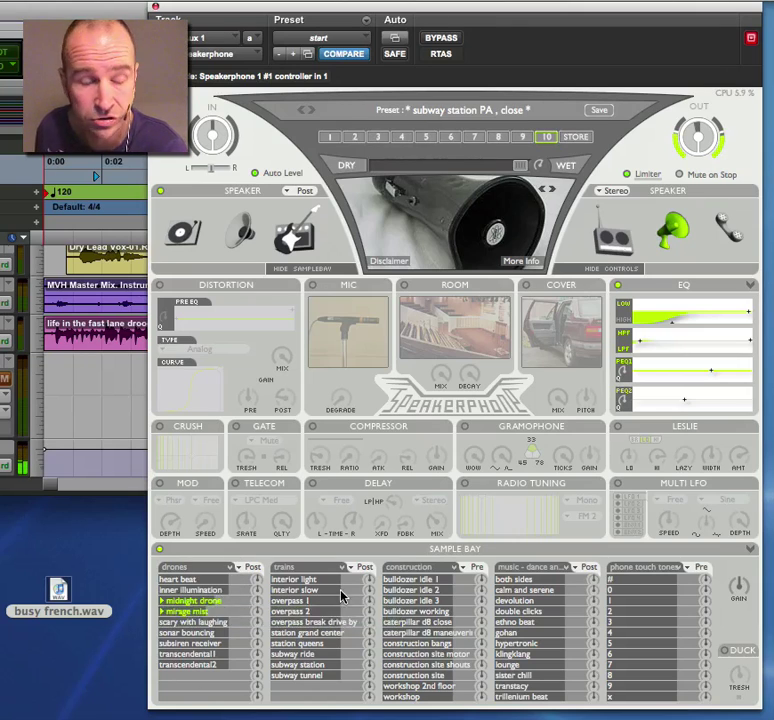
- Browse the sample pack categories for the construction column and replace that pack with crowd loops from people
{"action": "left_click", "coordinate": [427, 569]}
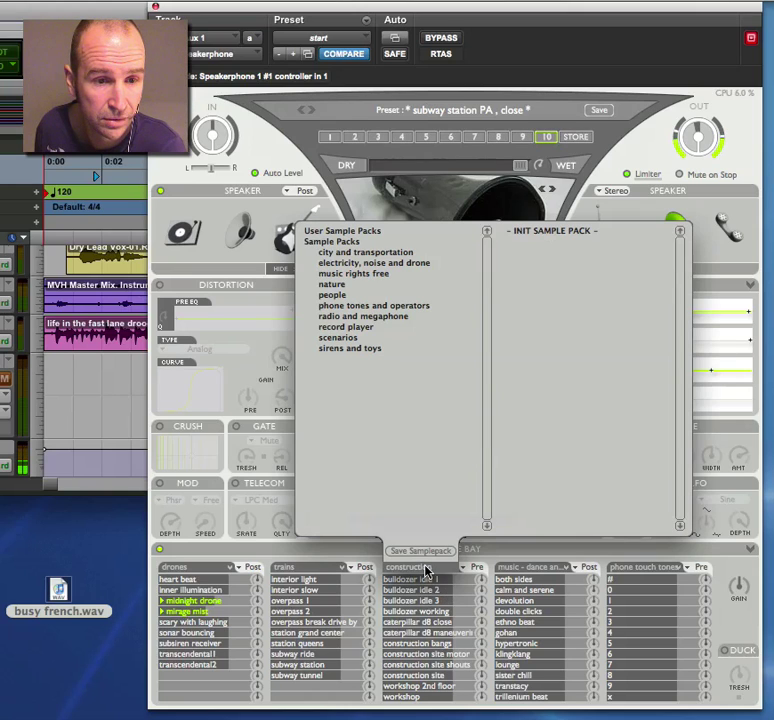
{"action": "left_click", "coordinate": [313, 567]}
{"action": "left_click", "coordinate": [422, 568]}
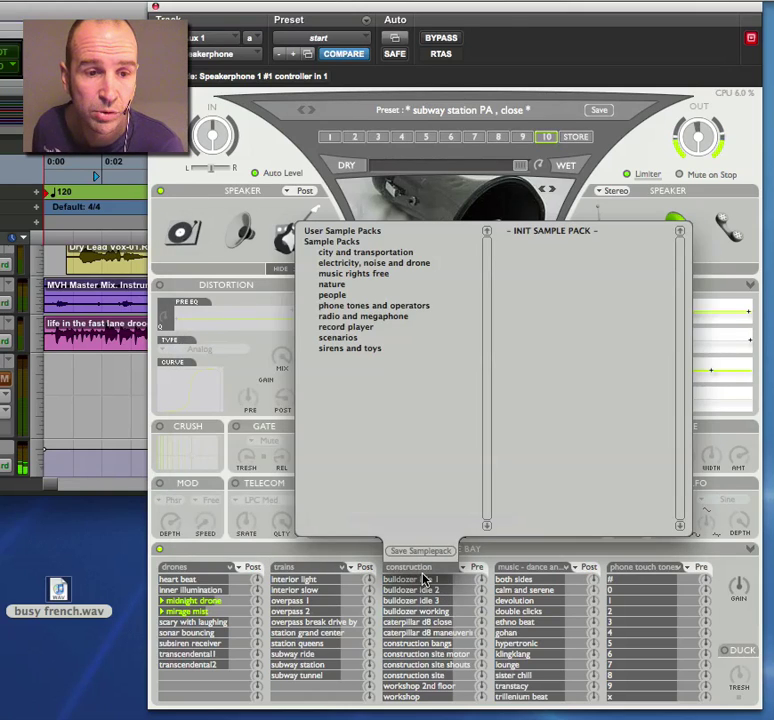
{"action": "left_click", "coordinate": [359, 287]}
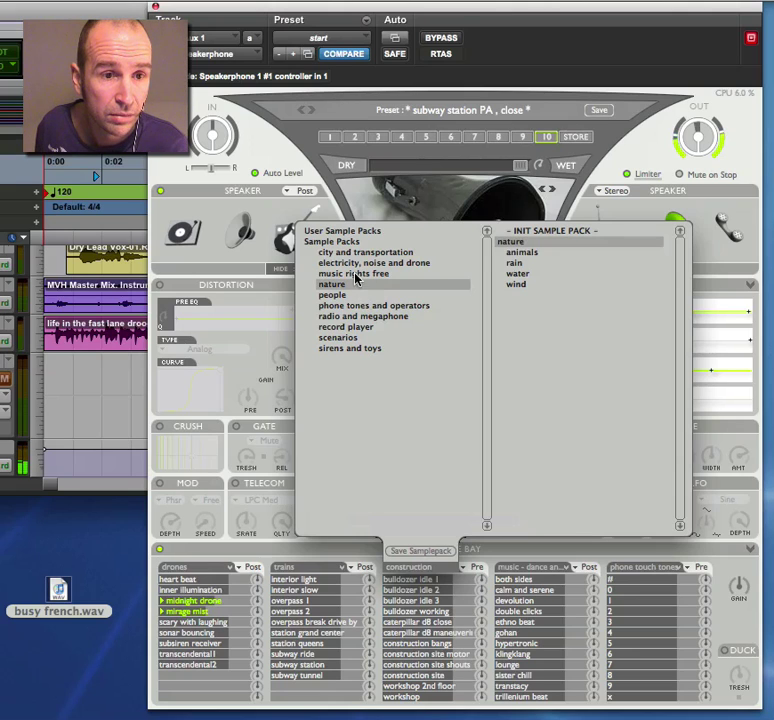
{"action": "left_click", "coordinate": [356, 254]}
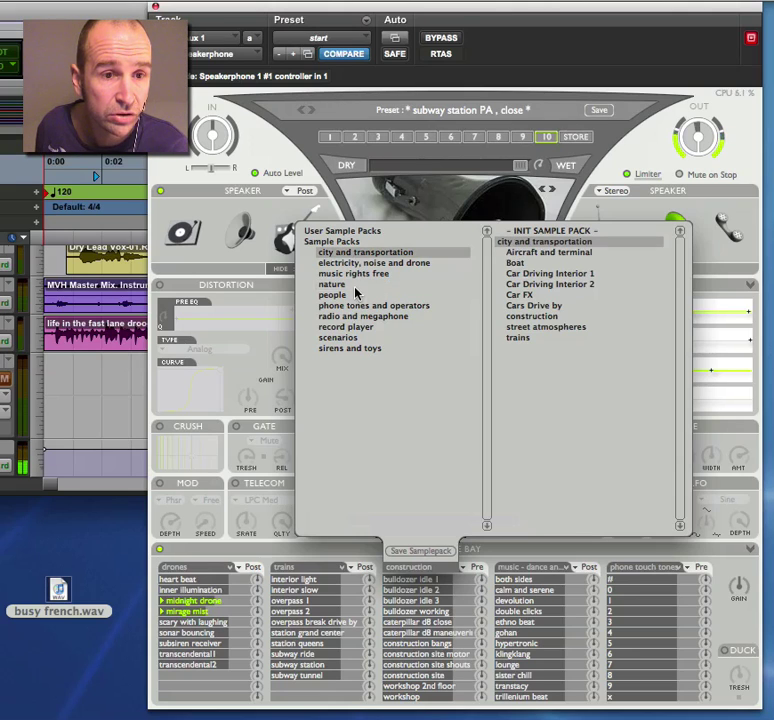
{"action": "left_click", "coordinate": [352, 265]}
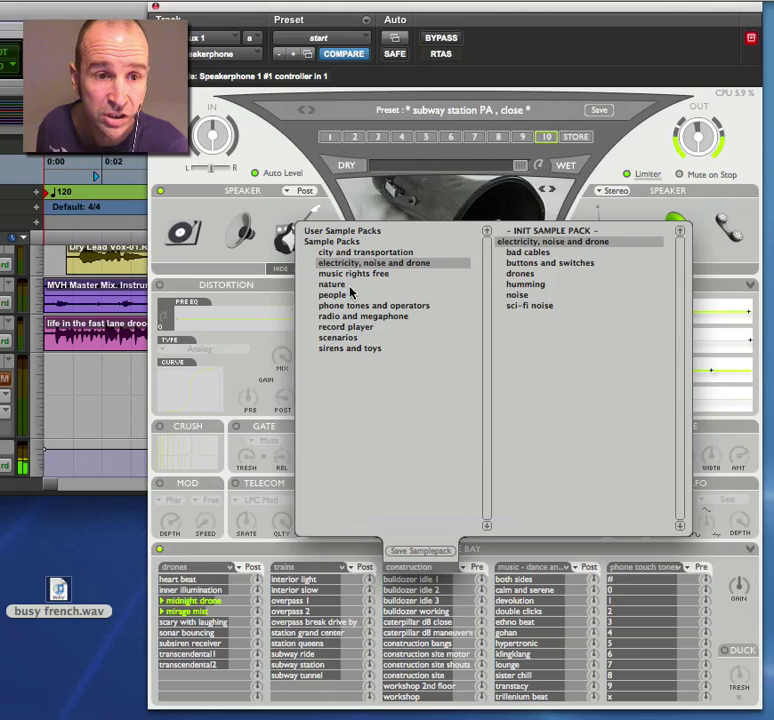
{"action": "left_click", "coordinate": [350, 297]}
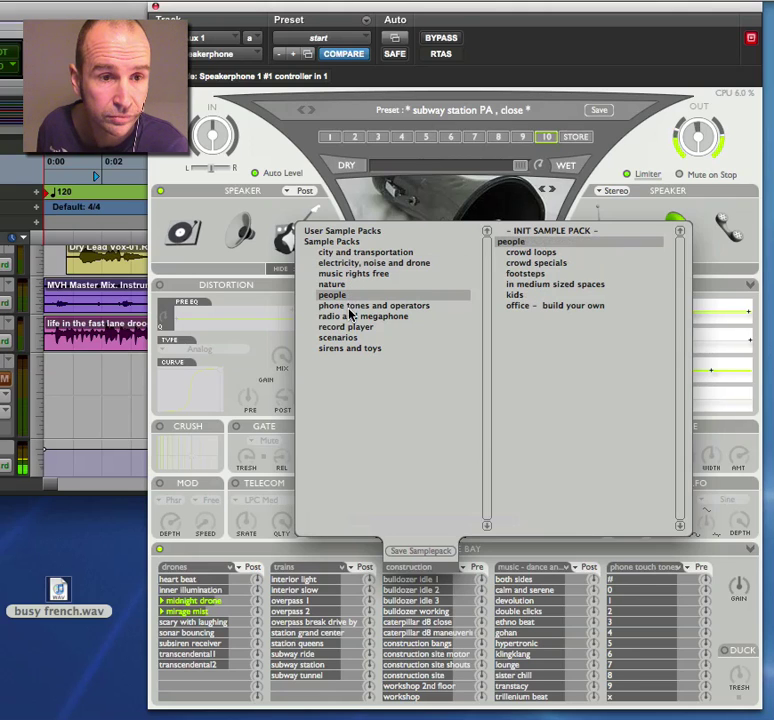
{"action": "left_click", "coordinate": [346, 317]}
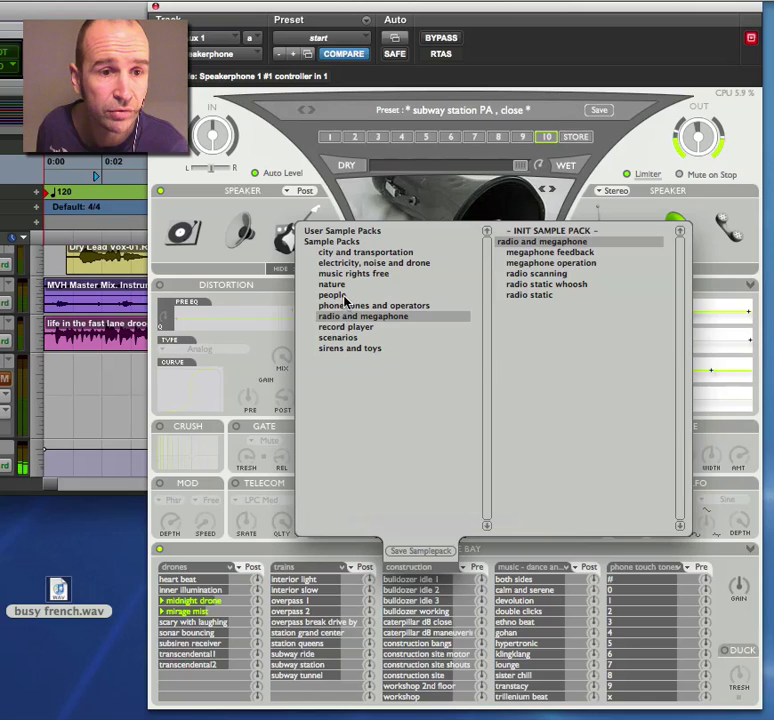
{"action": "left_click", "coordinate": [347, 297]}
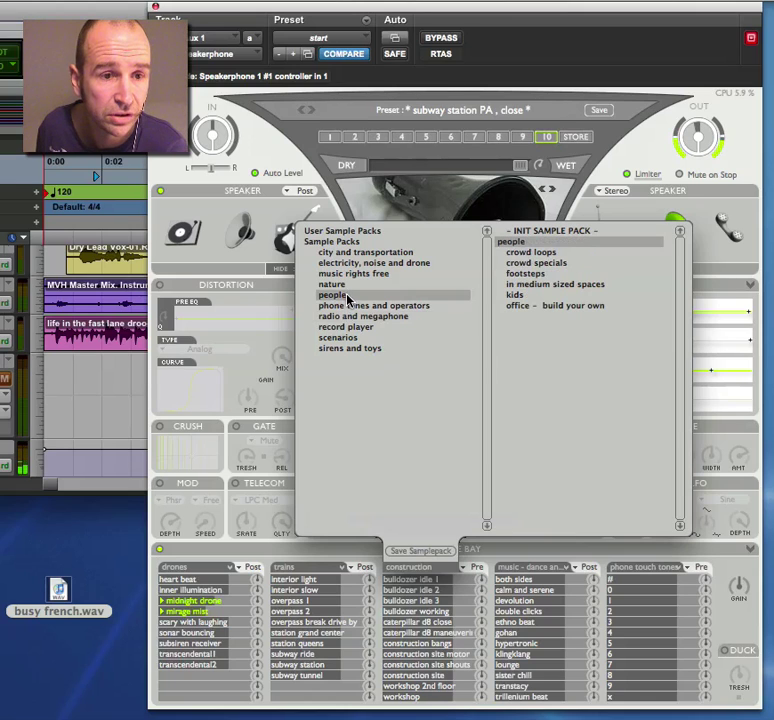
{"action": "double_click", "coordinate": [522, 254]}
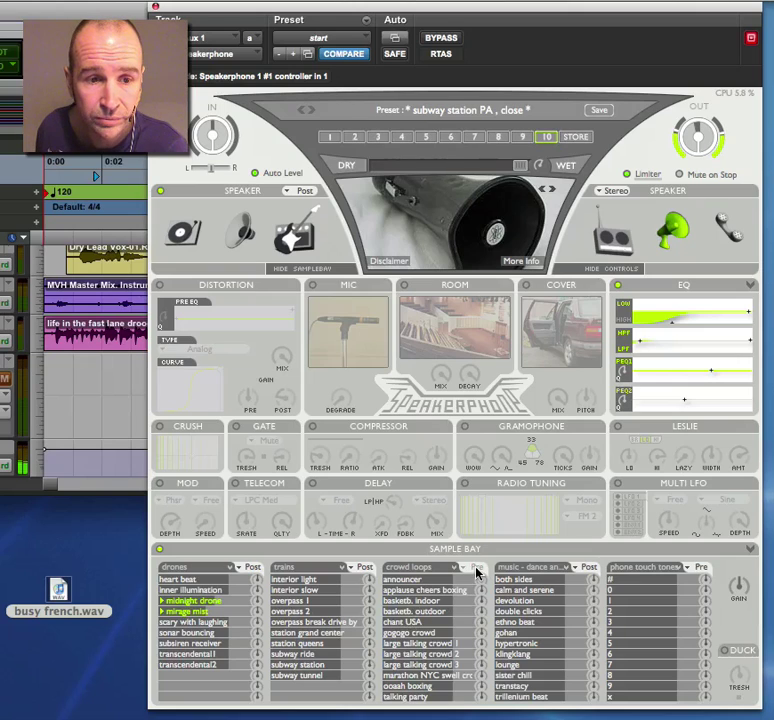
- Play the chant USA loop and switch the crowd loops column to Post, then back to Pre effects
{"action": "left_click", "coordinate": [404, 622]}
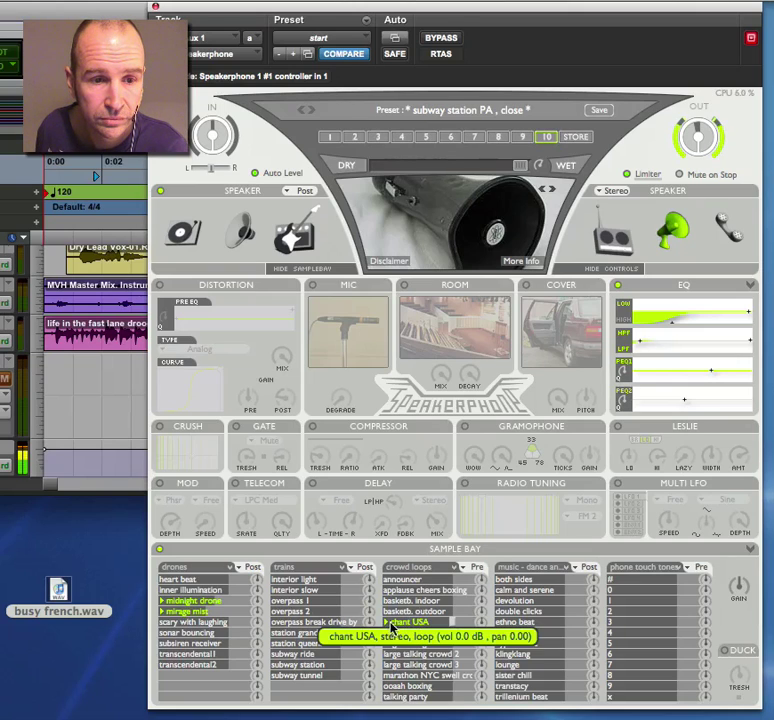
{"action": "left_click", "coordinate": [477, 567]}
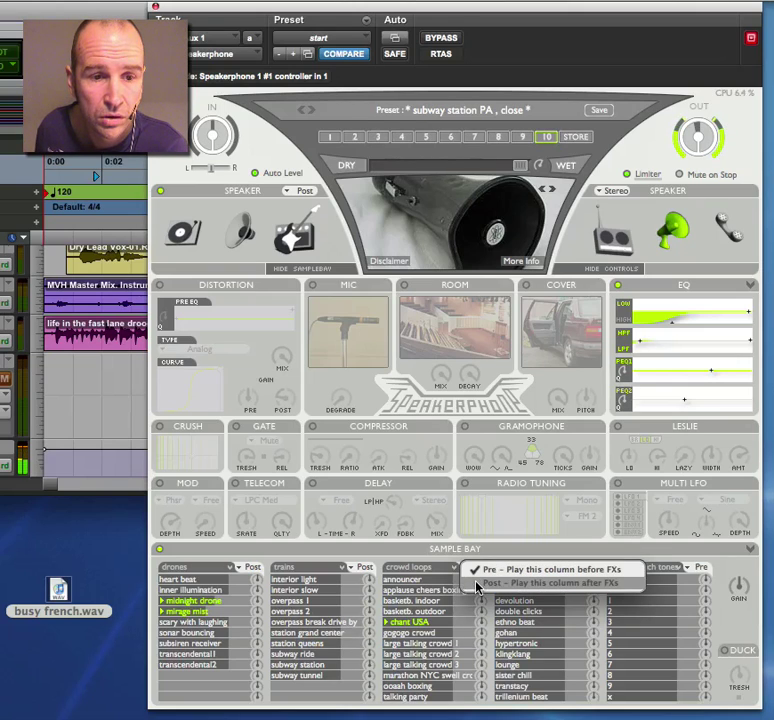
{"action": "left_click", "coordinate": [477, 588]}
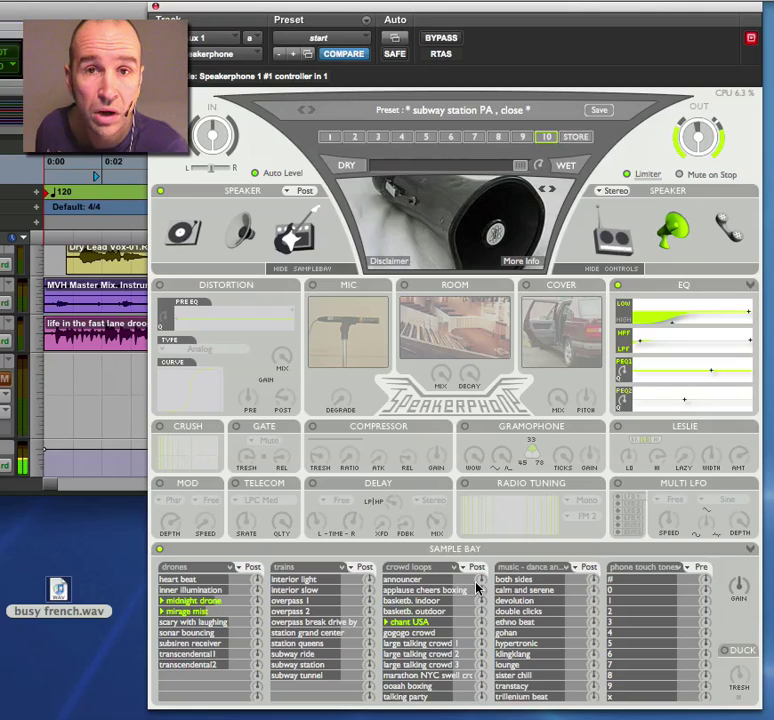
{"action": "left_click", "coordinate": [478, 566]}
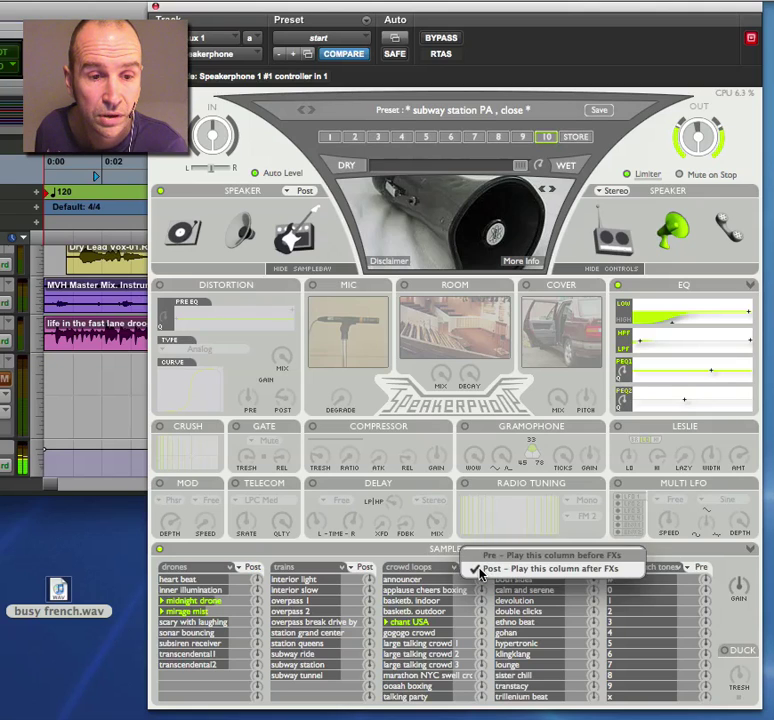
{"action": "left_click", "coordinate": [484, 556]}
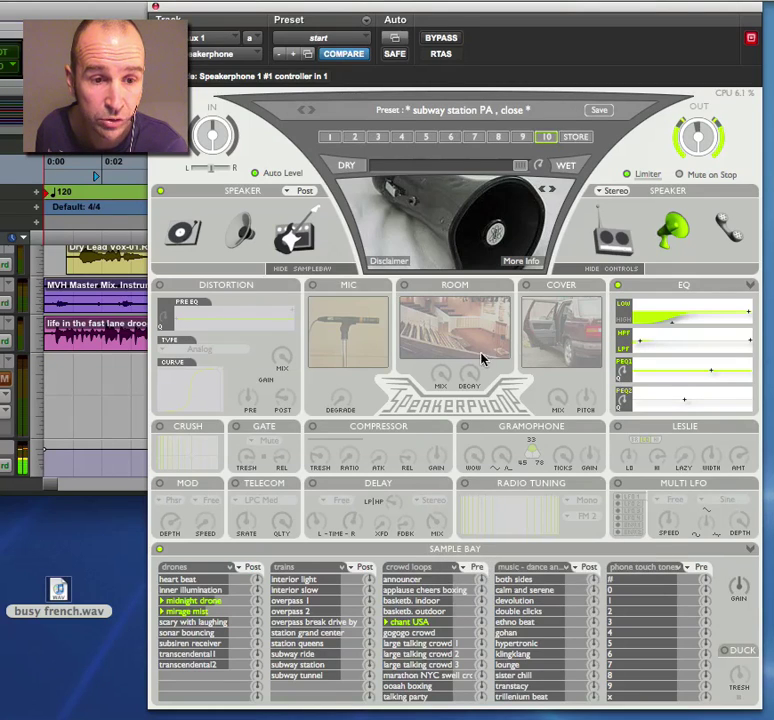
- Turn on the Room module, and play the ethno beat loop alongside chant USA with both loops' volumes lowered
{"action": "left_click", "coordinate": [406, 287]}
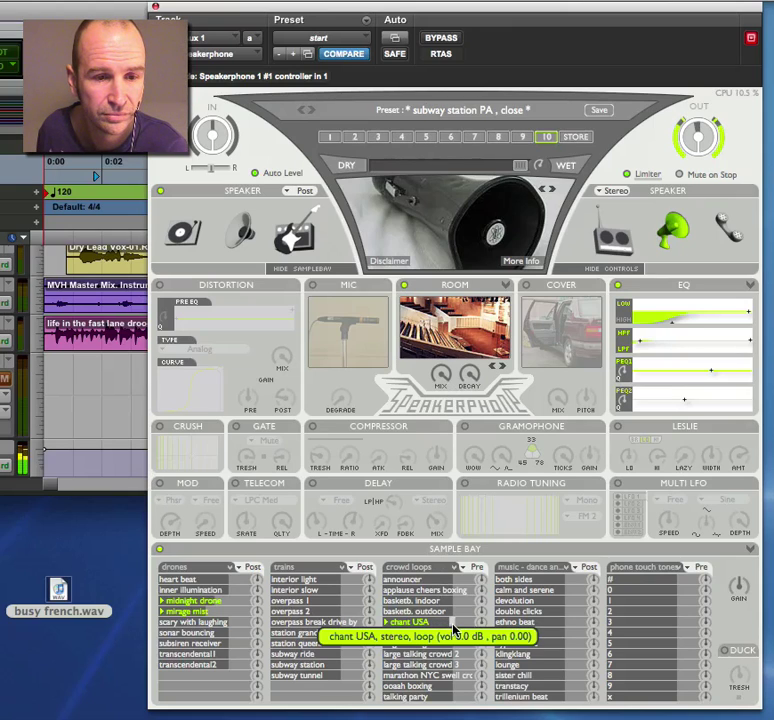
{"action": "left_click_drag", "start_coordinate": [446, 627], "coordinate": [427, 626]}
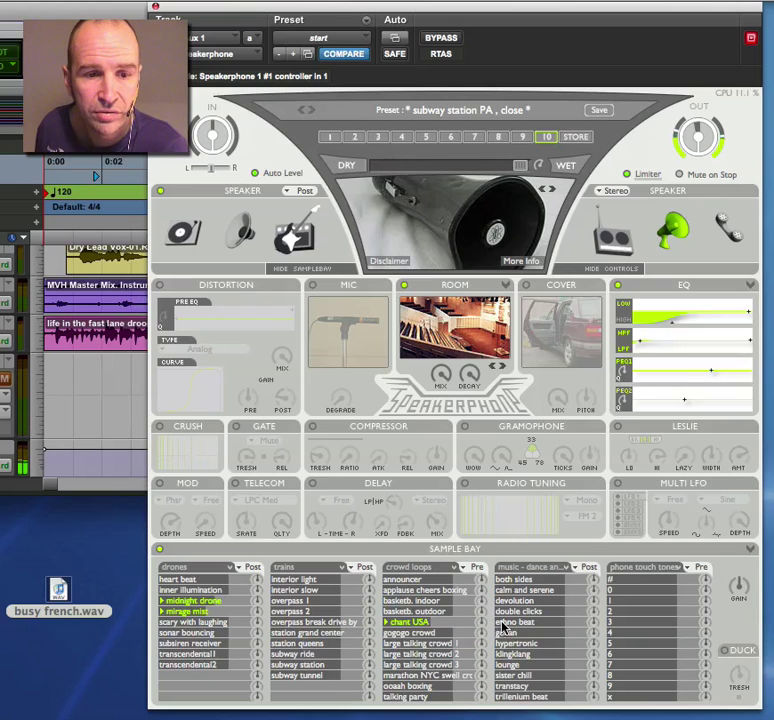
{"action": "left_click", "coordinate": [560, 627]}
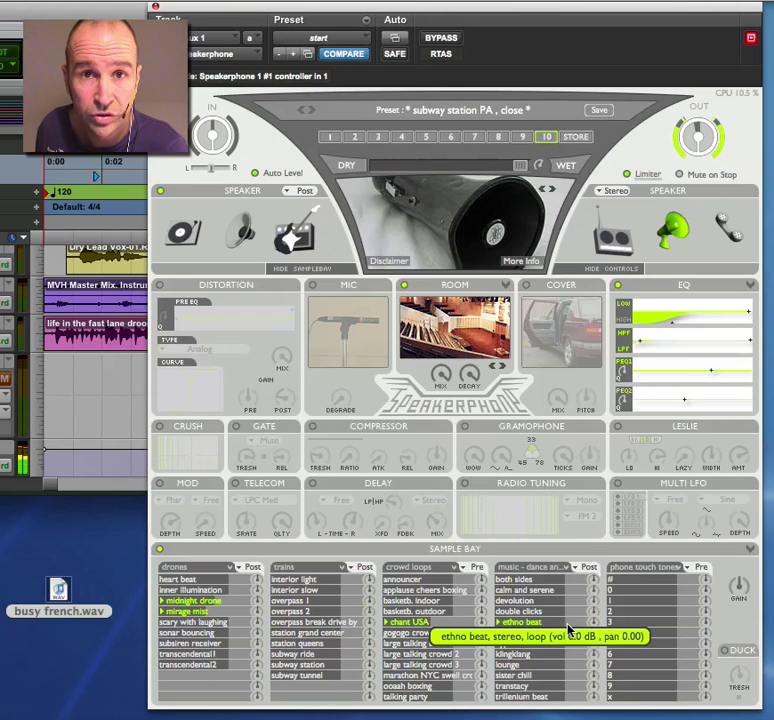
{"action": "left_click_drag", "start_coordinate": [563, 628], "coordinate": [546, 634]}
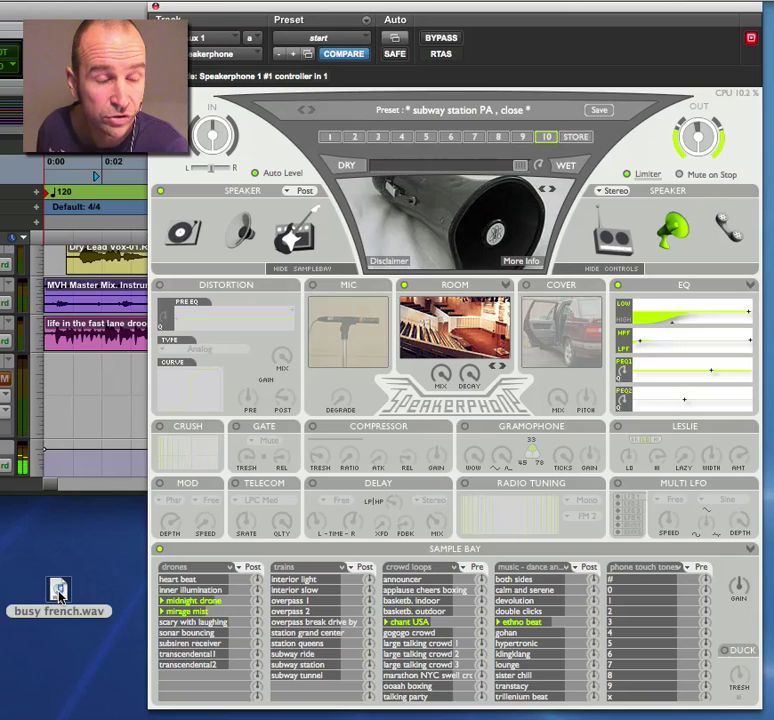
- Load busy french.wav from the desktop into an empty slot of the drones column, and view the trains column's sample pack browser
{"action": "left_click_drag", "start_coordinate": [60, 591], "coordinate": [180, 686]}
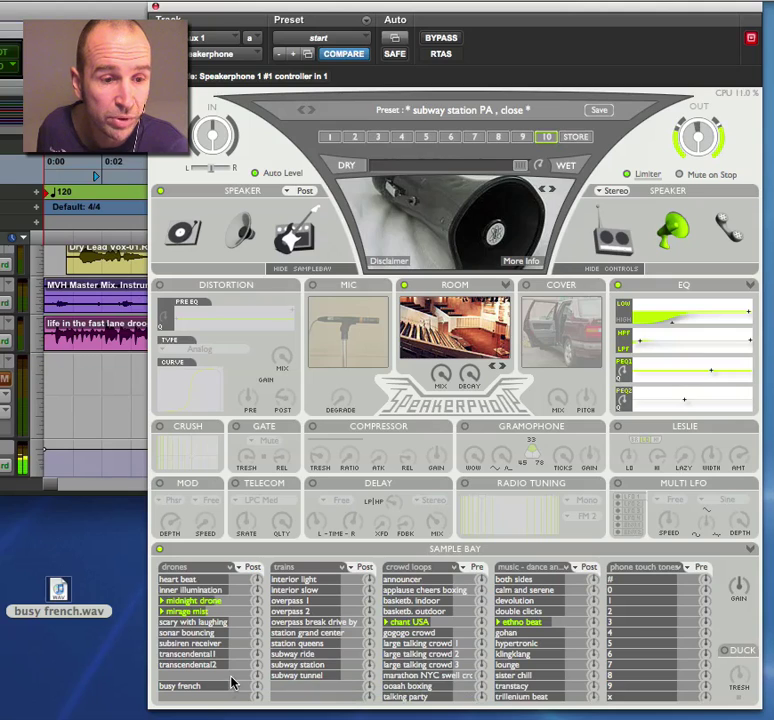
{"action": "left_click", "coordinate": [302, 569]}
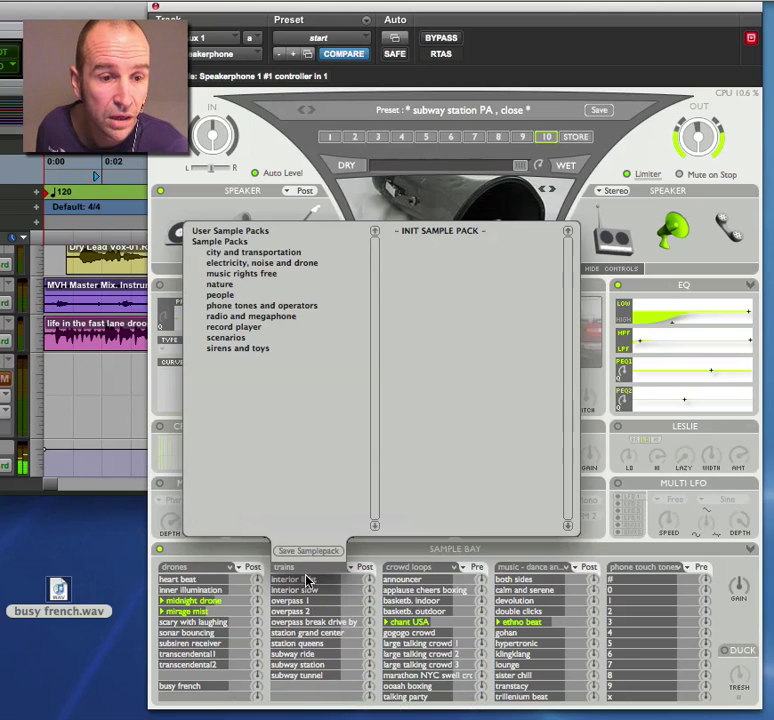
{"action": "left_click", "coordinate": [240, 553]}
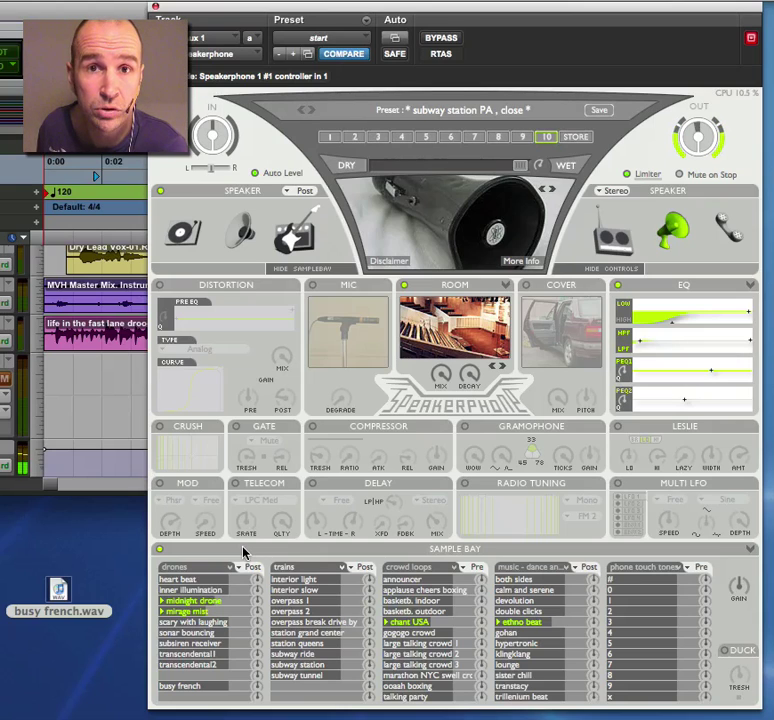
- Play the transcendental2 loop from the drones column and place it as a clip on the empty audio track in the session timeline
{"action": "left_click", "coordinate": [177, 666]}
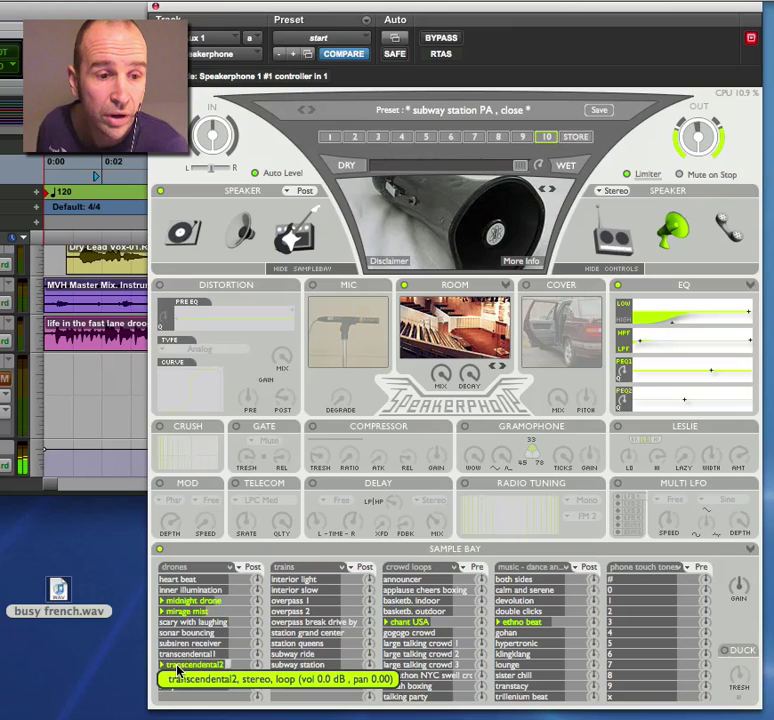
{"action": "left_click_drag", "start_coordinate": [177, 666], "coordinate": [64, 396]}
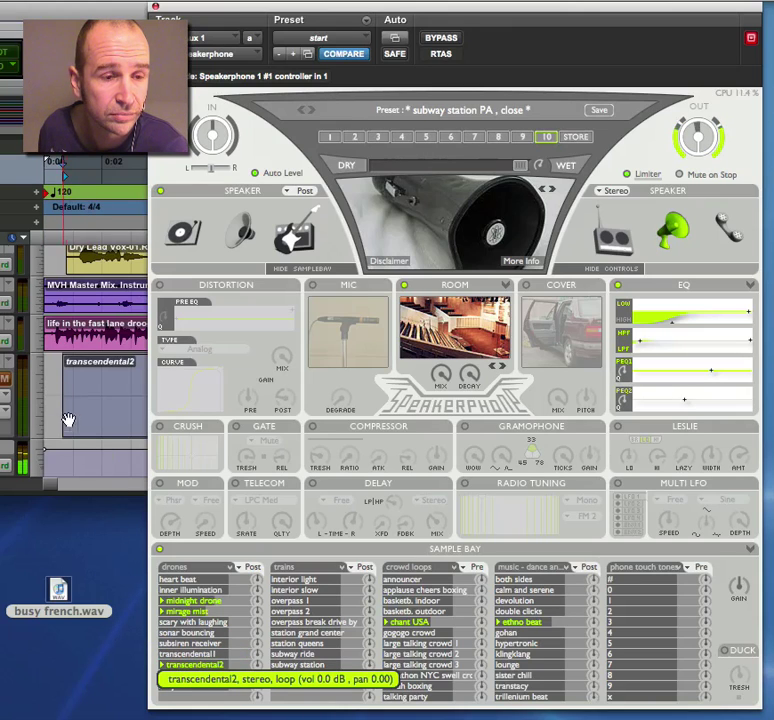
{"action": "left_click", "coordinate": [92, 440]}
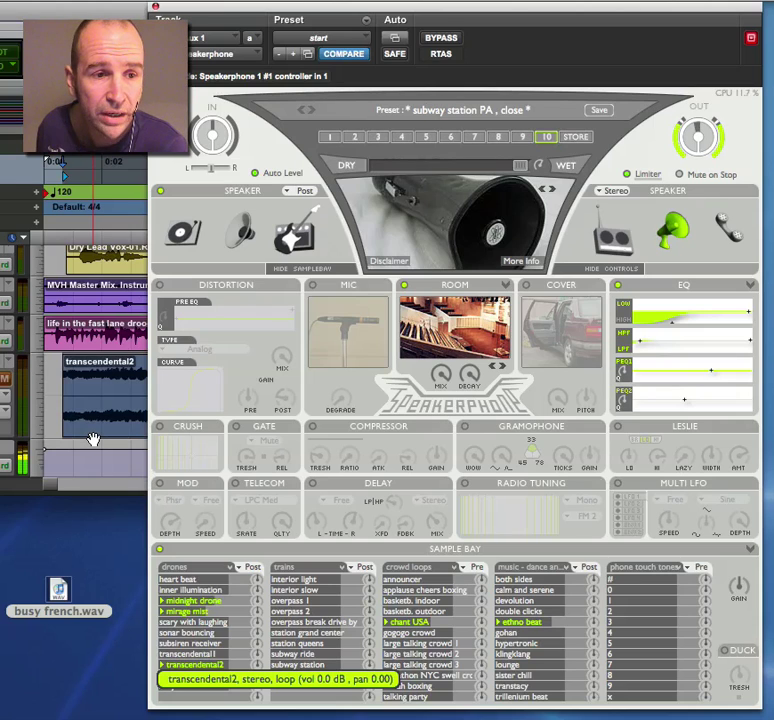
{"action": "left_click_drag", "start_coordinate": [60, 600], "coordinate": [197, 618]}
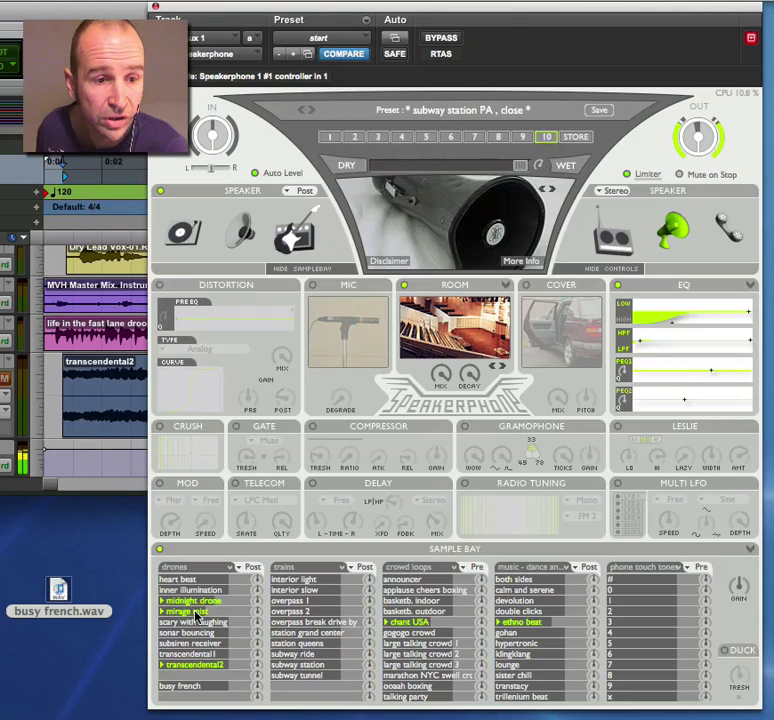
{"action": "left_click", "coordinate": [58, 594]}
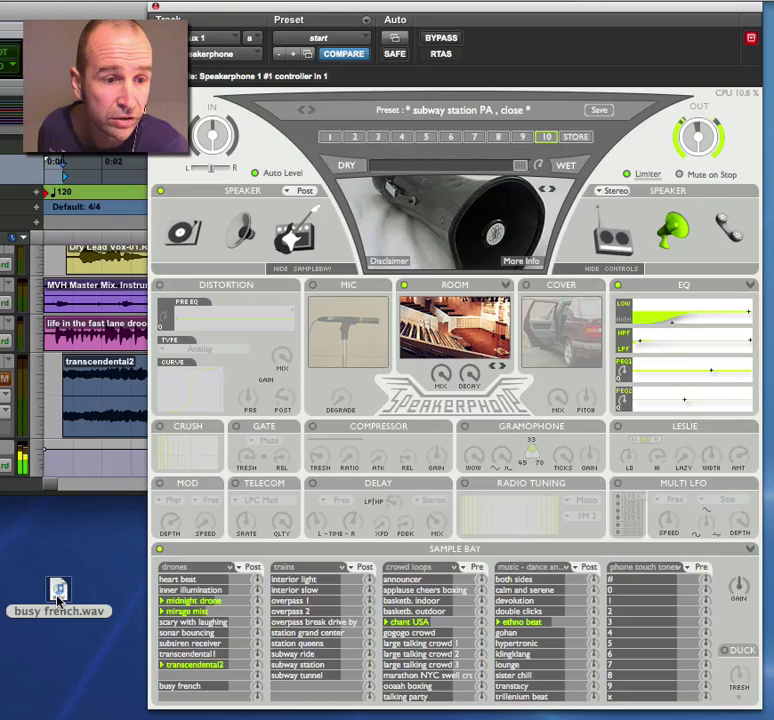